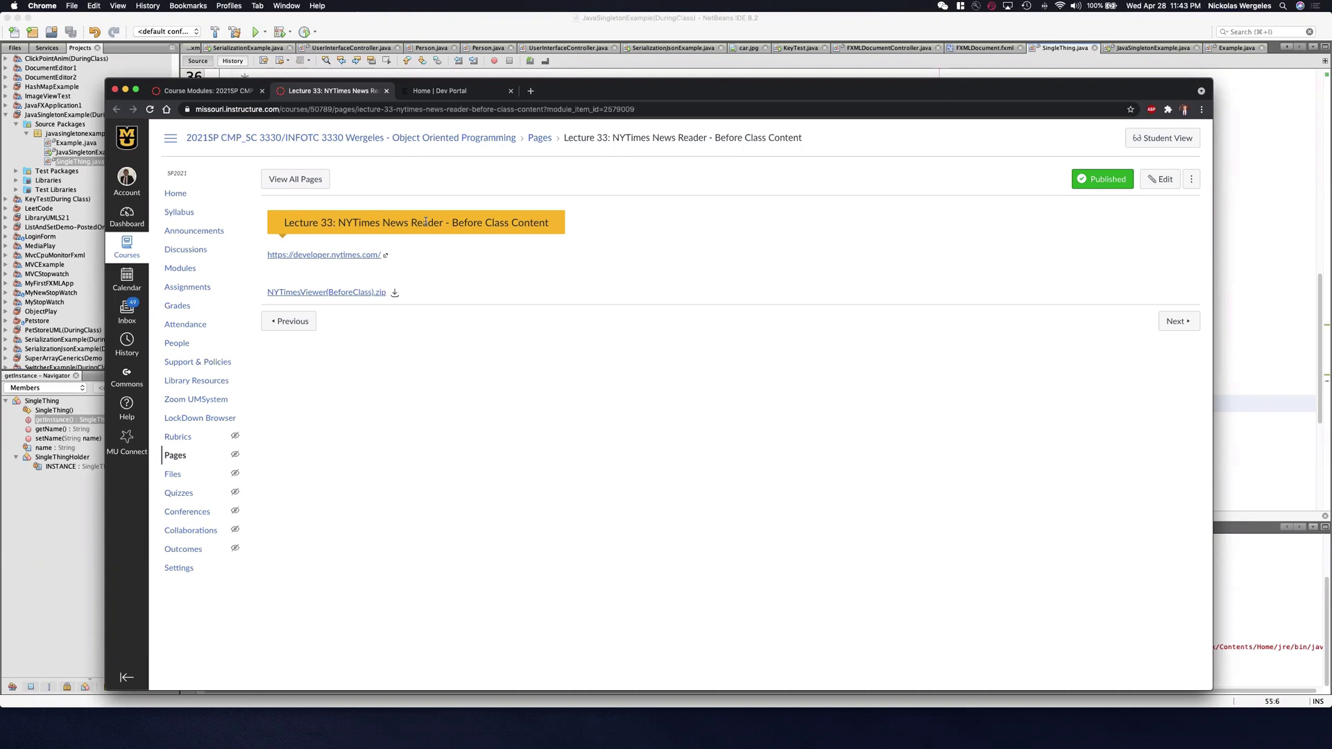
- Open the developer.nytimes.com link from the Lecture 33 page in a new tab and switch to it
super+click(329, 256)
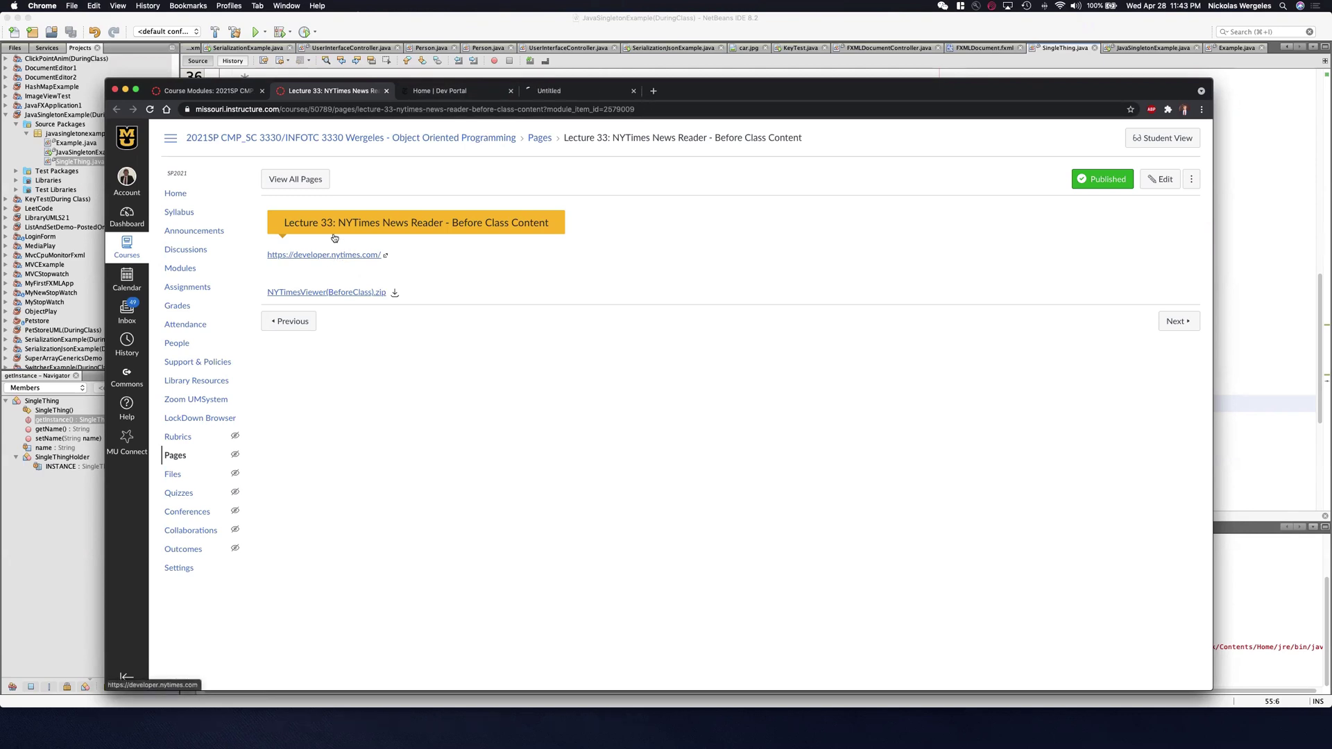
click(580, 98)
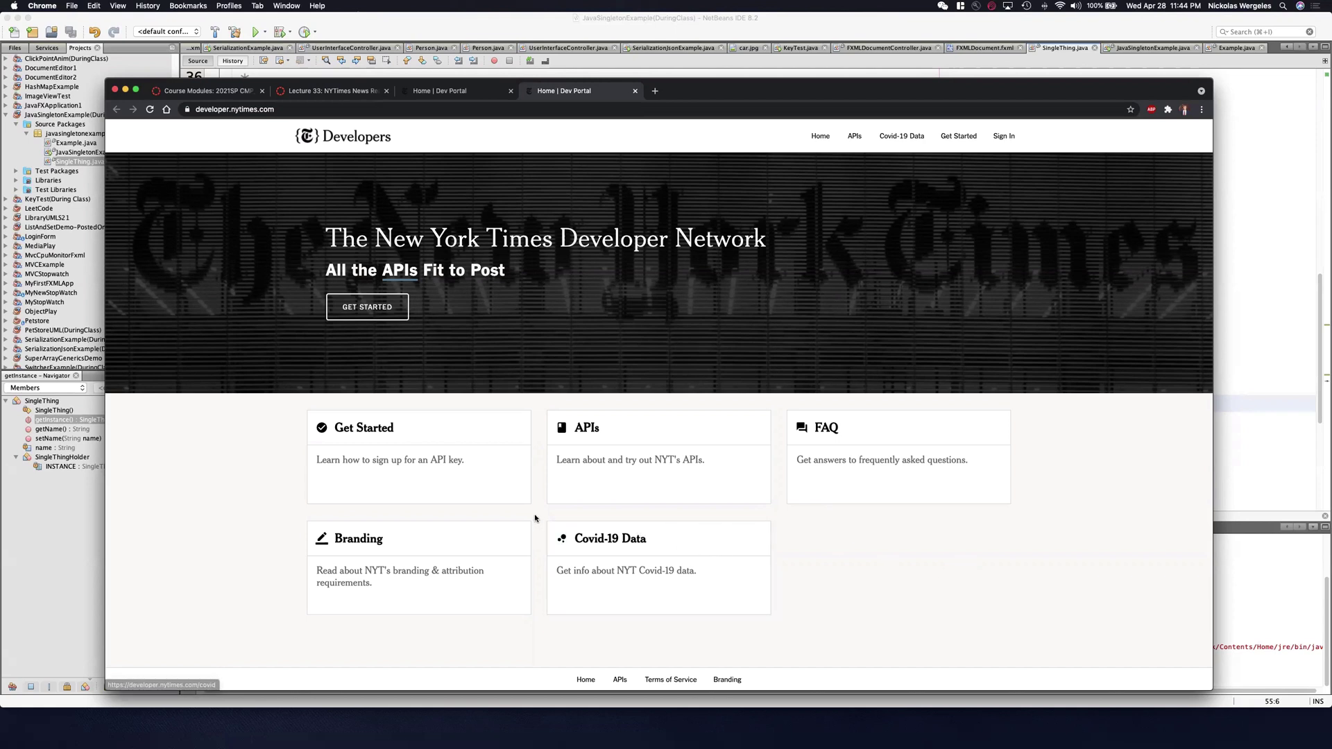
- Highlight the Branding card's description on the portal home page, then clear the highlight
drag(539, 518, 590, 528)
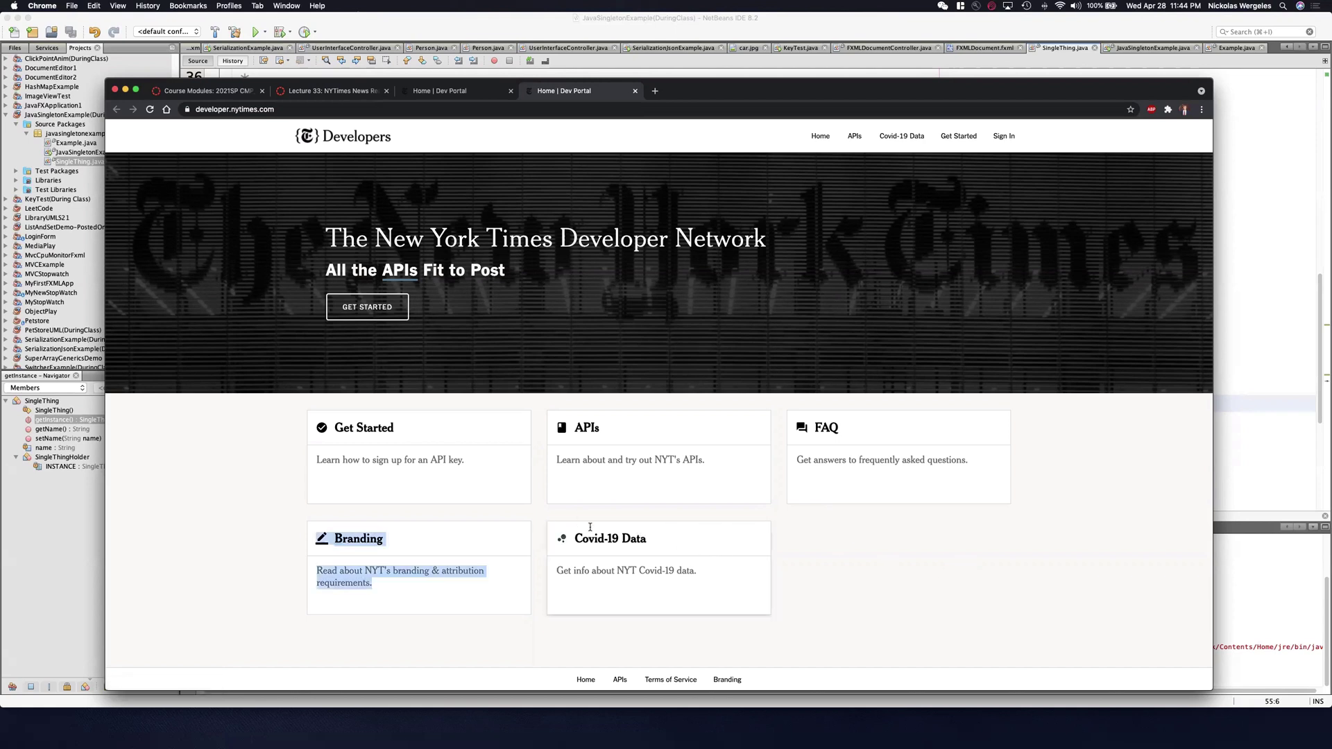
click(542, 517)
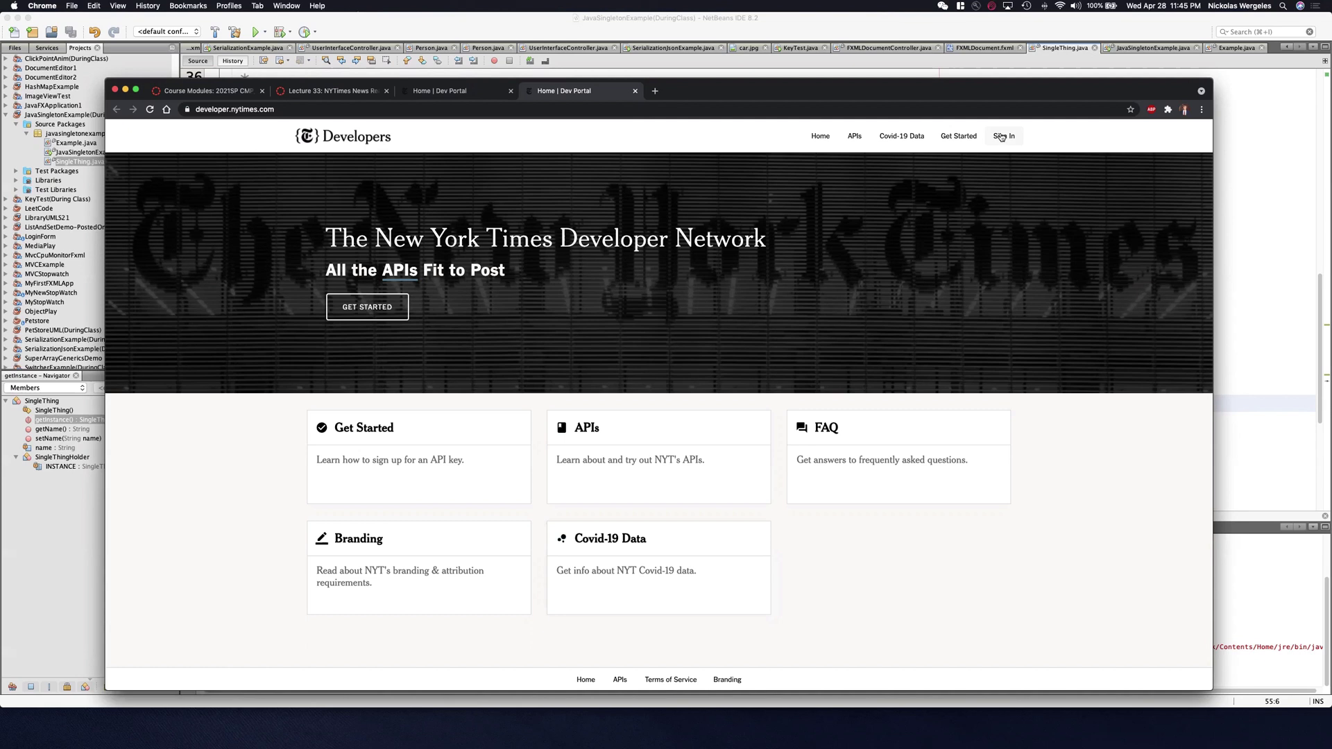
click(958, 136)
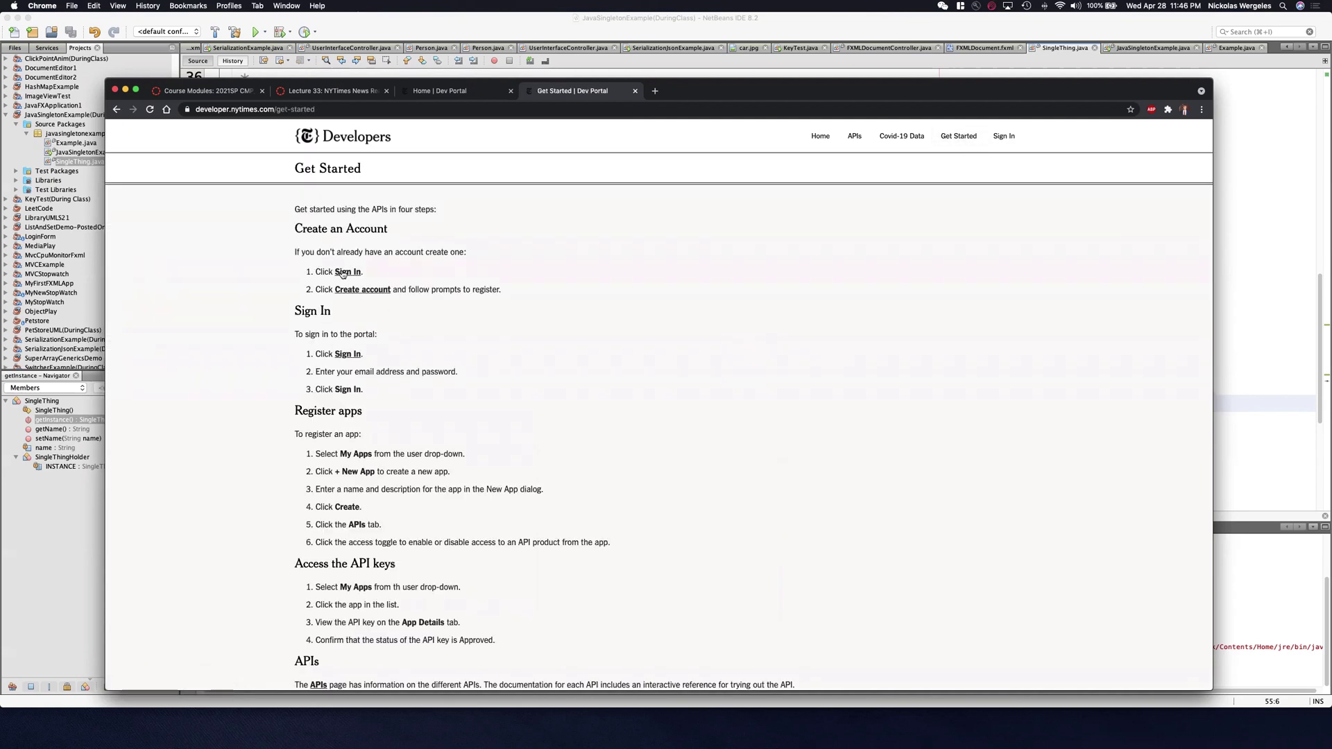
- Preview the account-creation form in its own tab, close it, then sign in to the portal
super+click(361, 291)
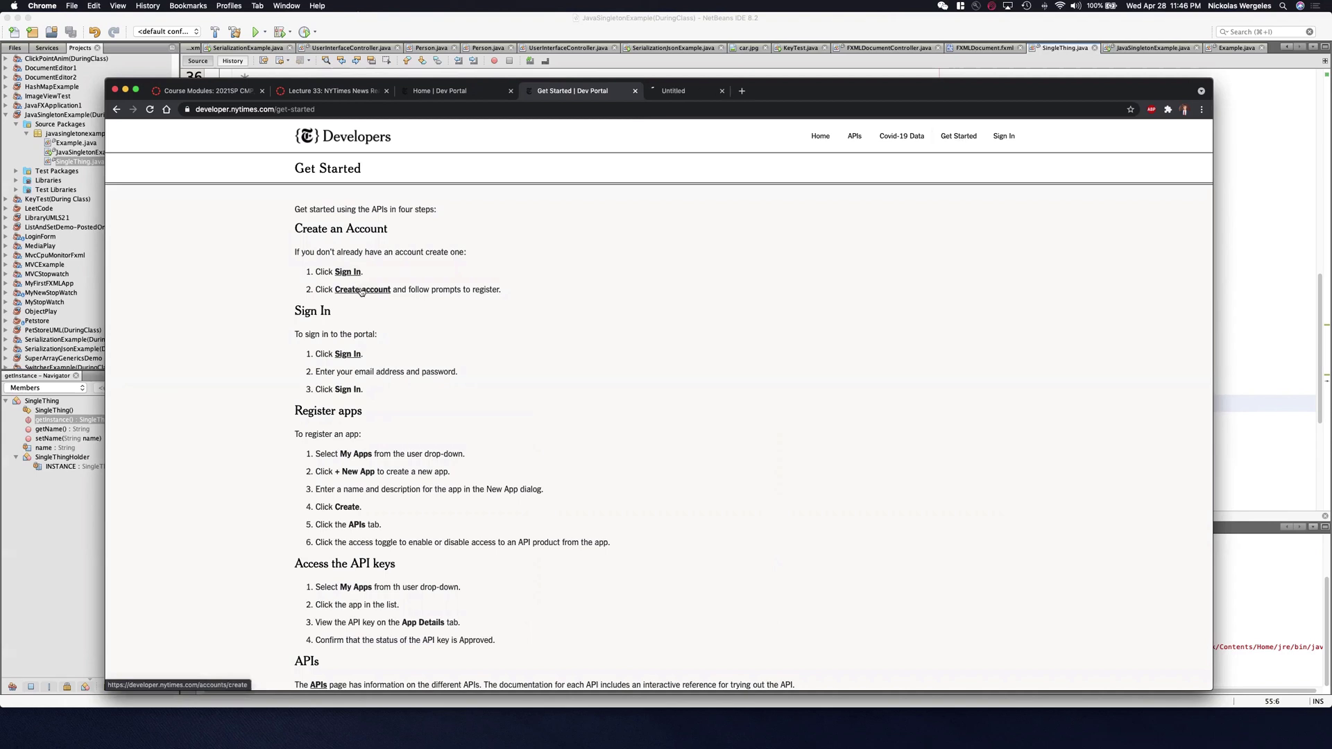
click(670, 91)
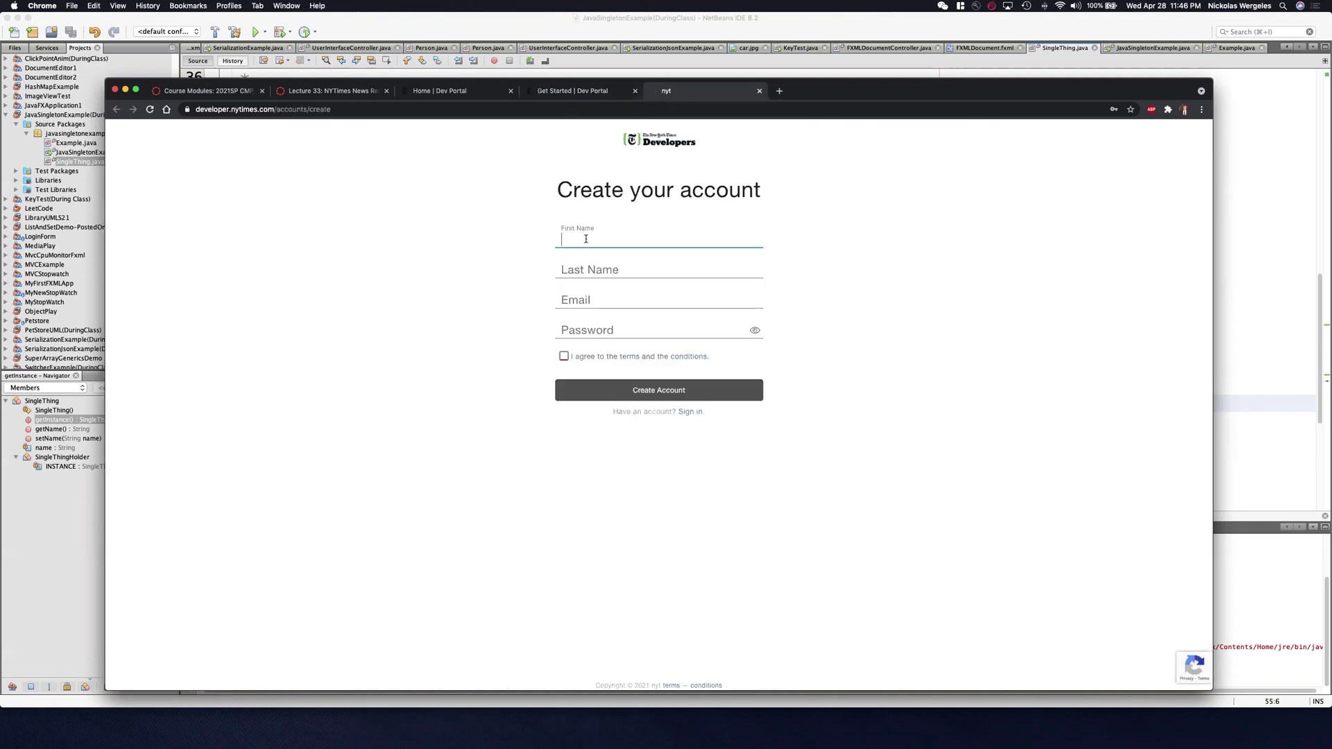
click(598, 270)
click(577, 299)
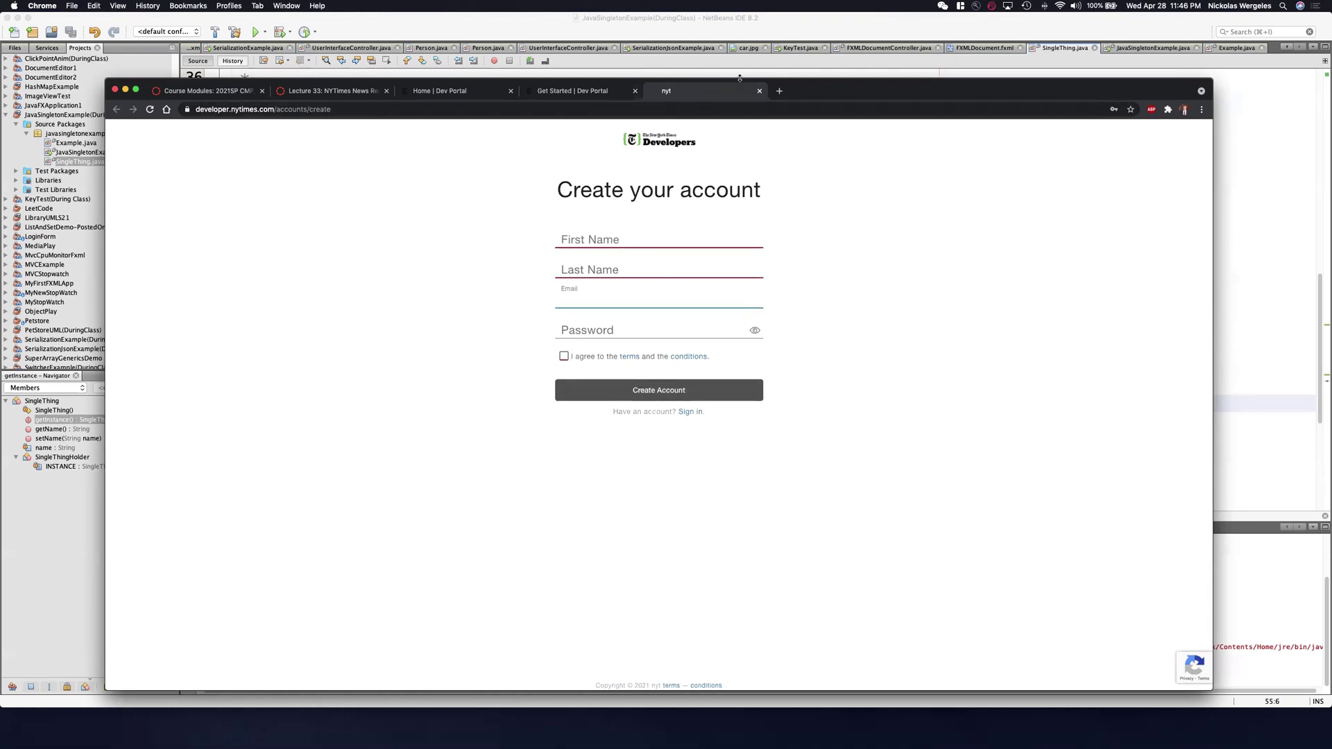
click(759, 91)
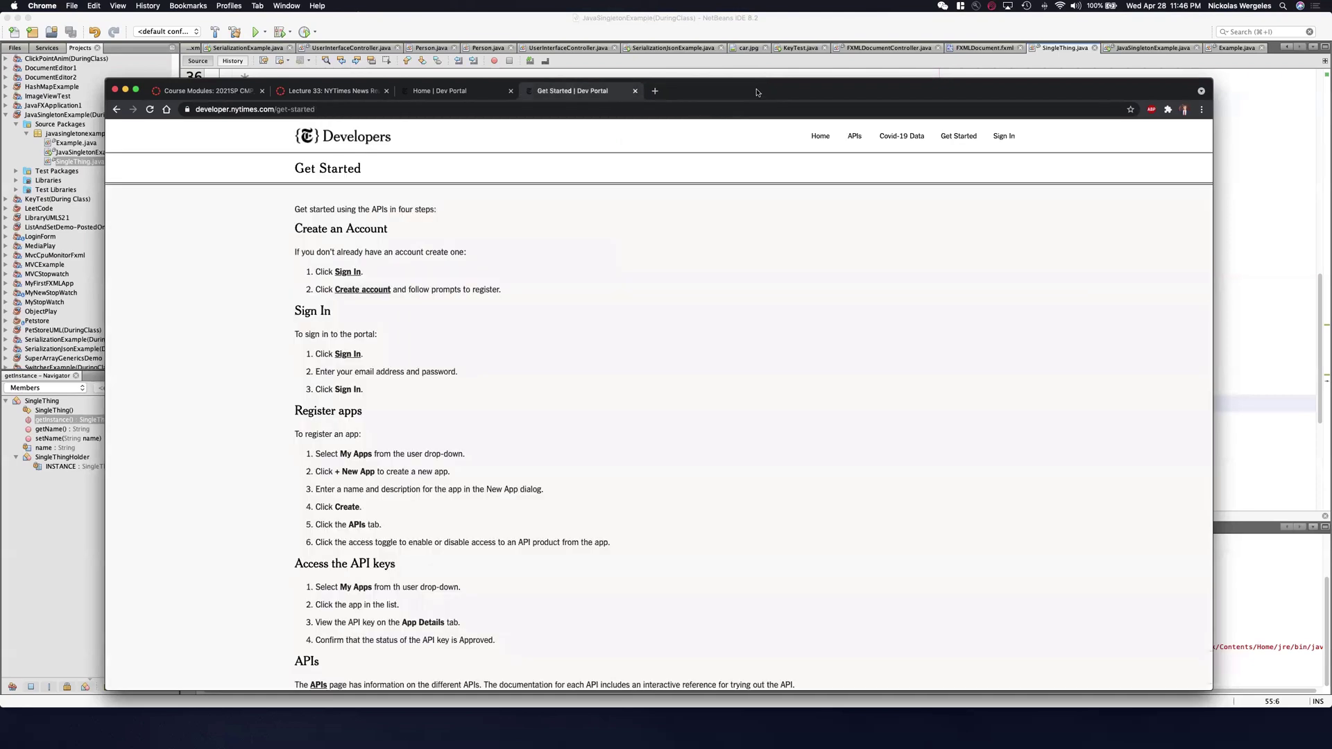
click(1007, 138)
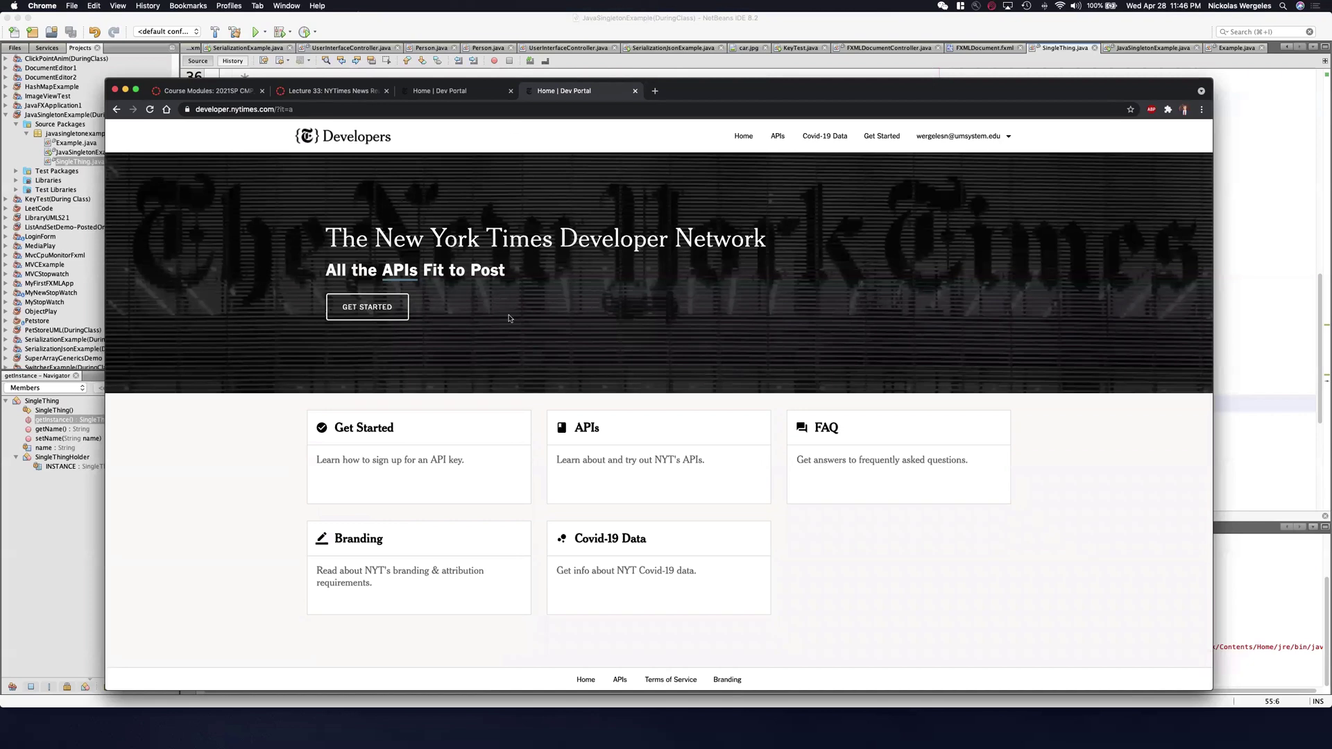
- Open the APIs catalogue and scroll through the list of NYT APIs
click(586, 437)
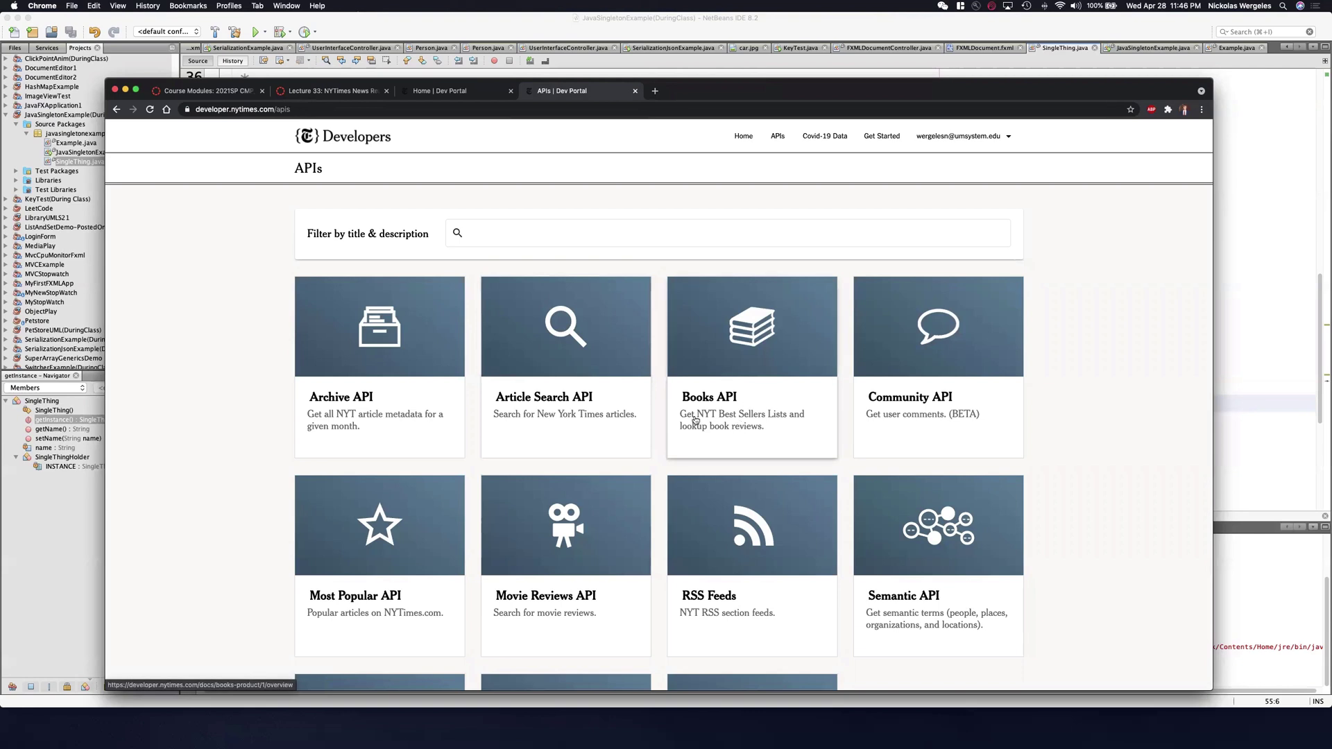
scroll(478, 483, down, 4)
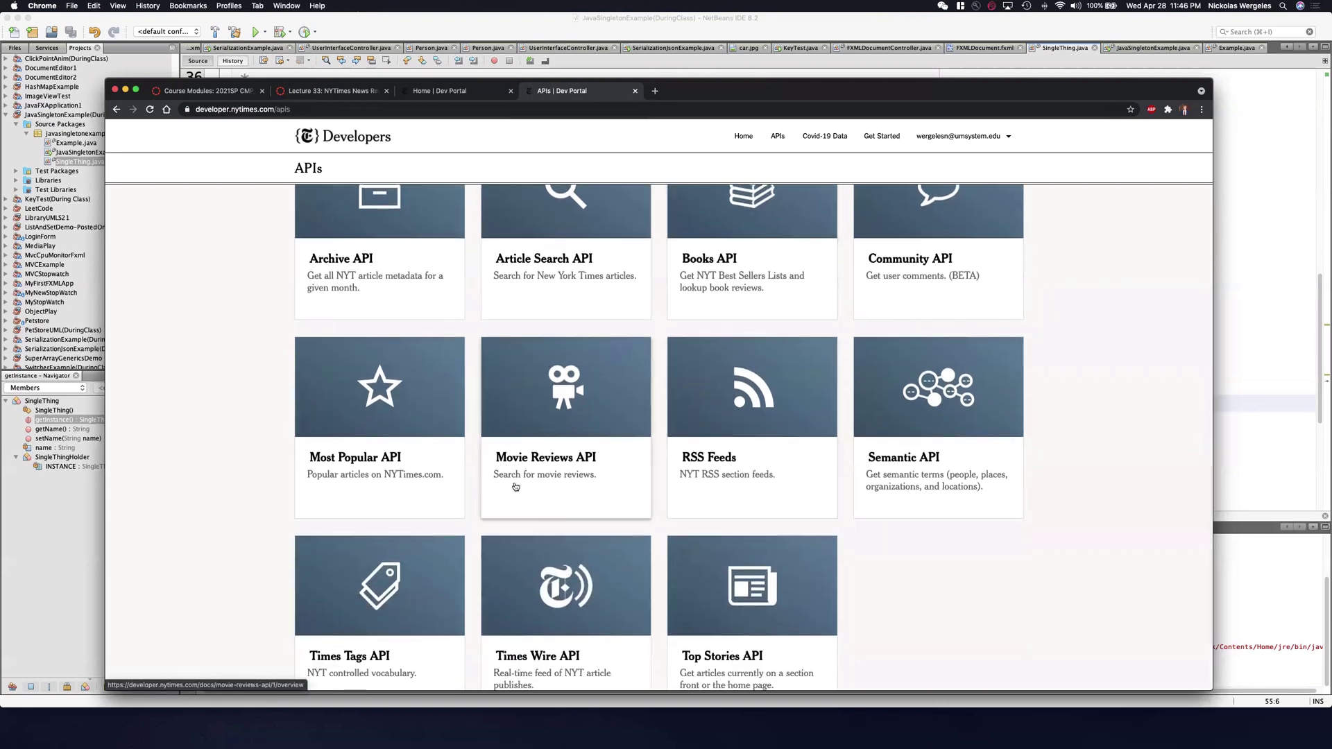
scroll(515, 486, down, 2)
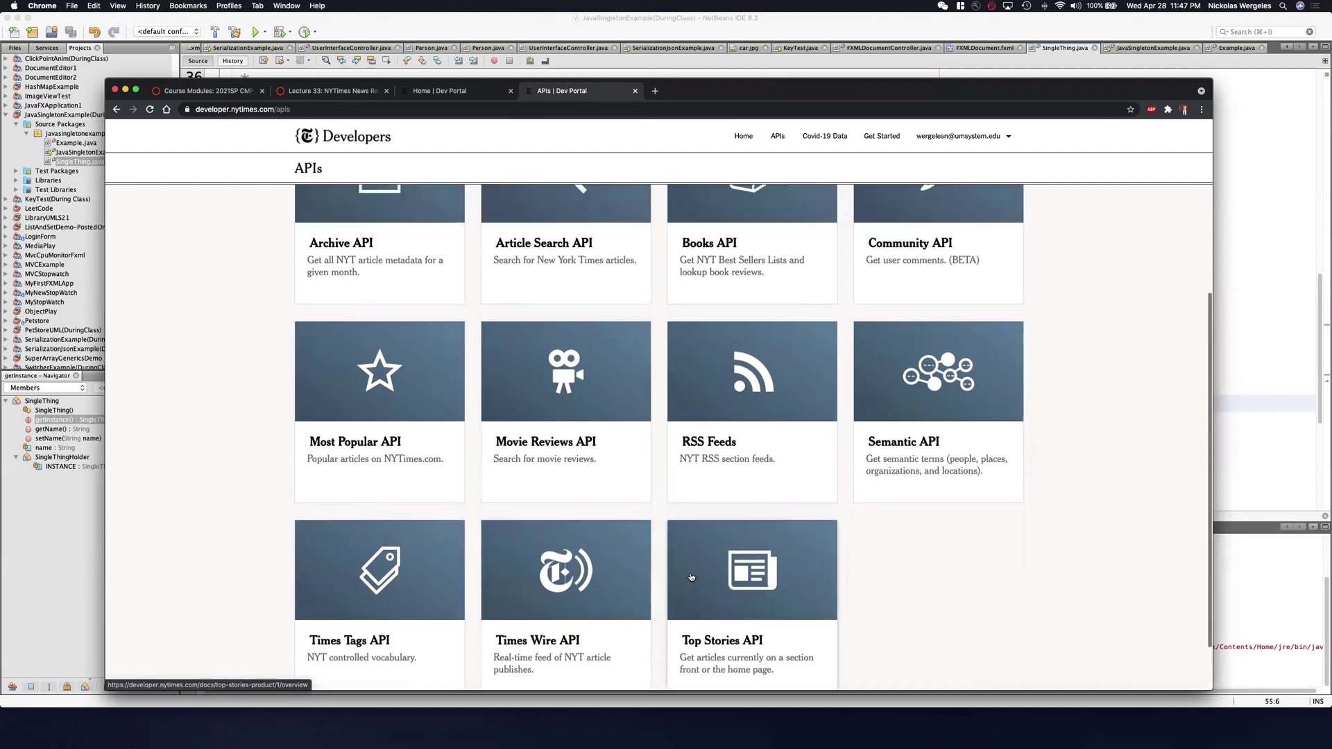
scroll(691, 576, up, 5)
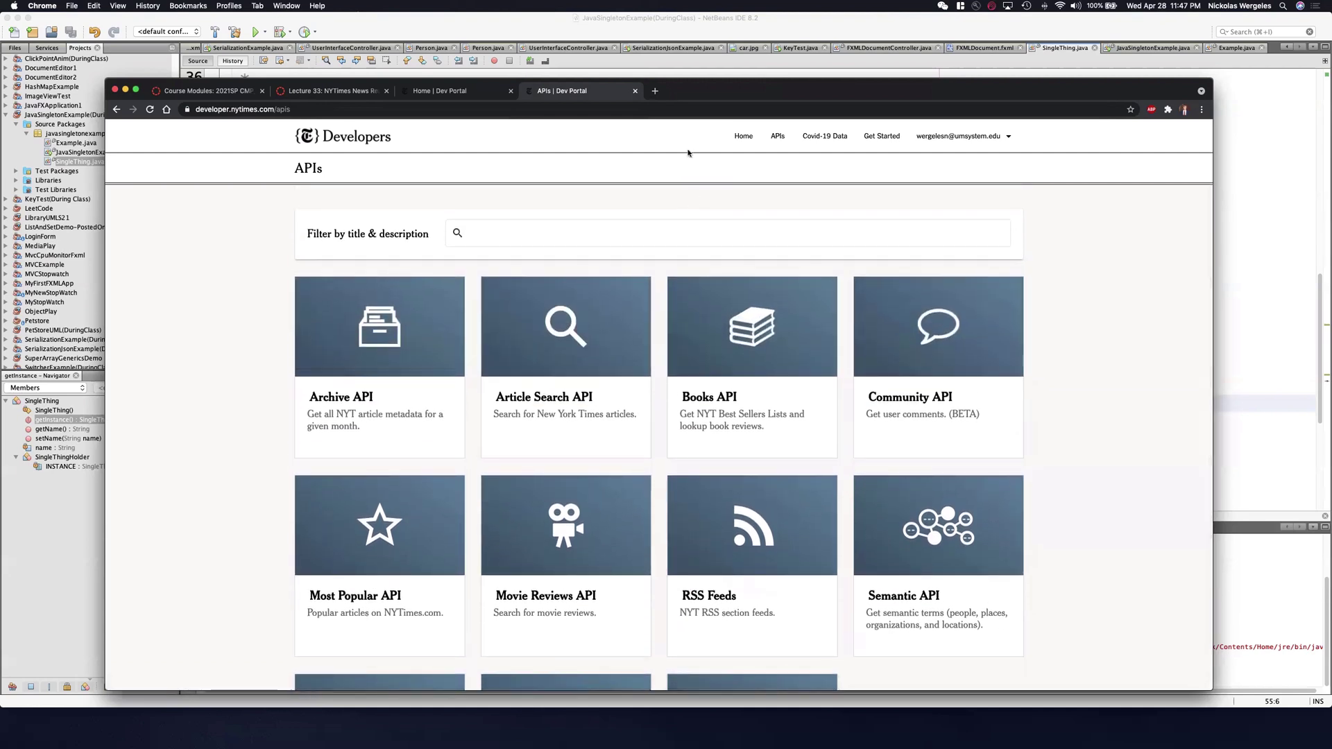
- Visit the Covid-19 Data page via Home, return to the APIs list, then switch to Canvas modules
click(743, 136)
click(641, 529)
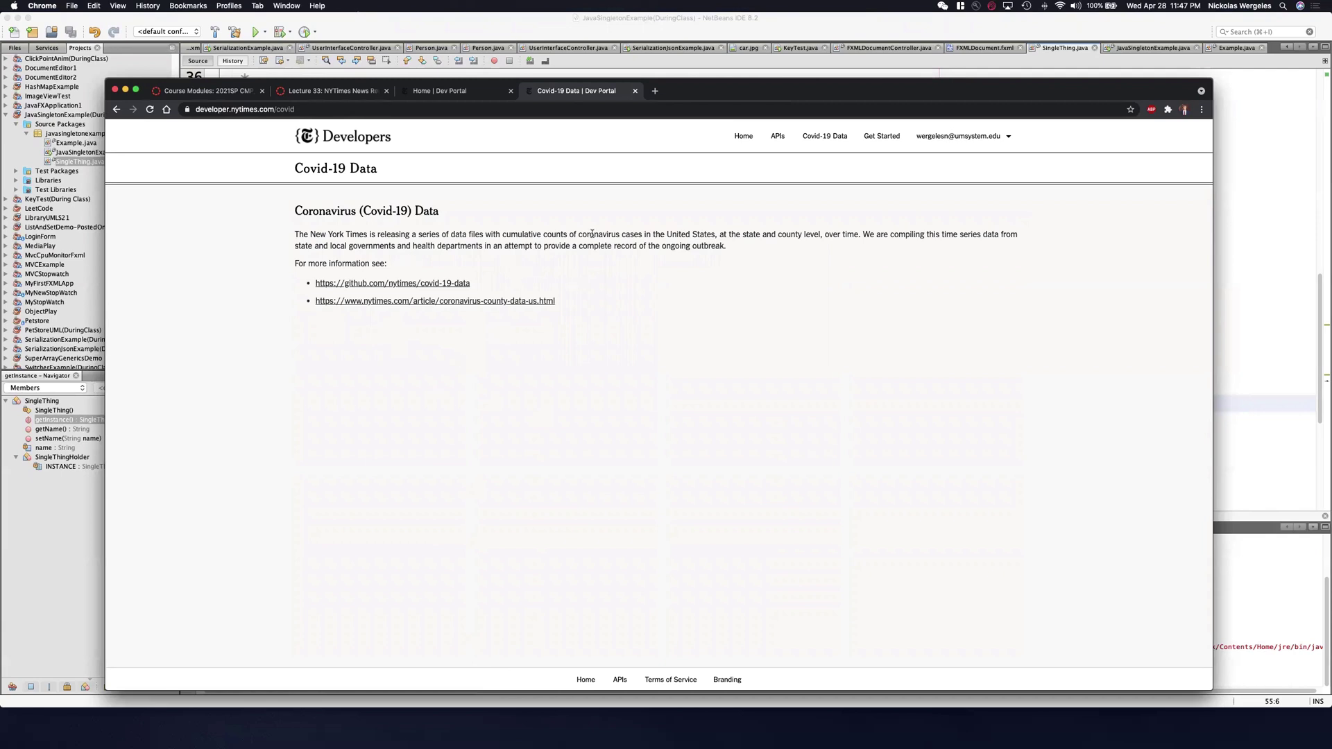
click(787, 138)
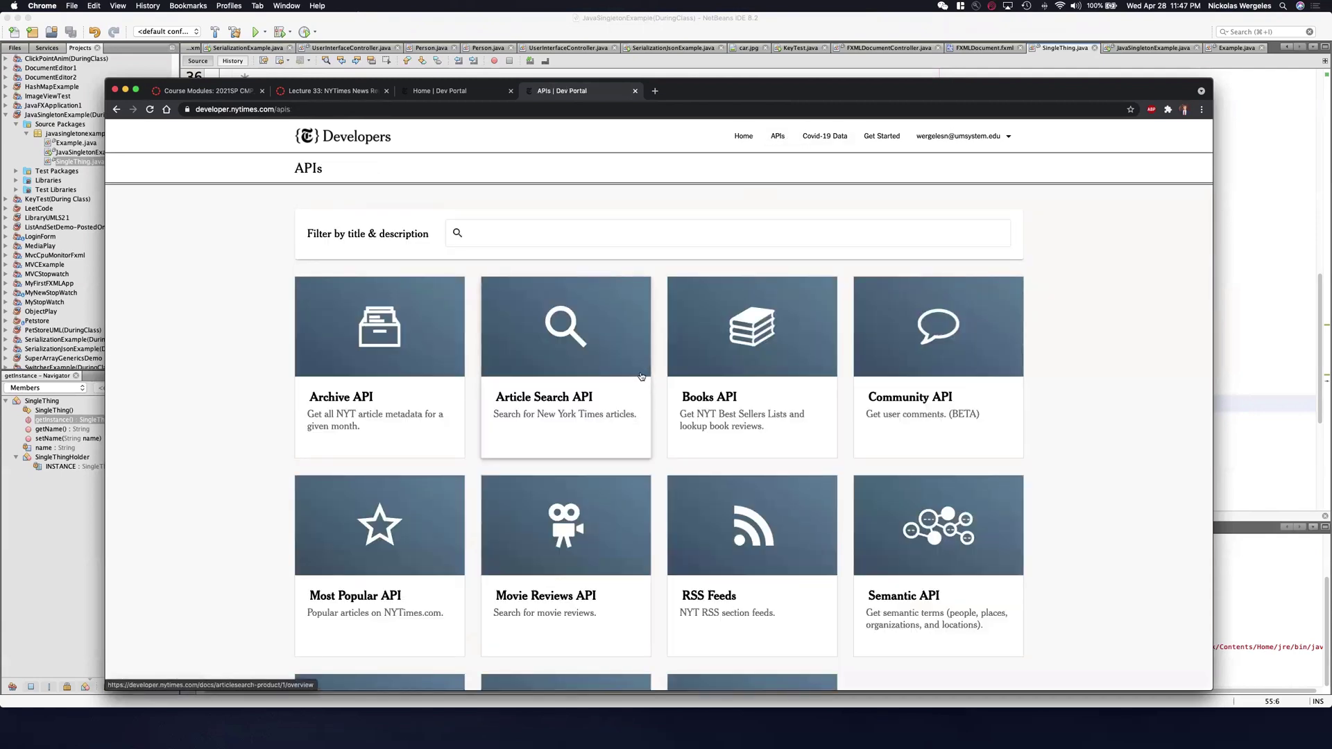
click(238, 96)
- Open the OO Final Project assignment from Course Modules in a new tab
scroll(430, 357, down, 10)
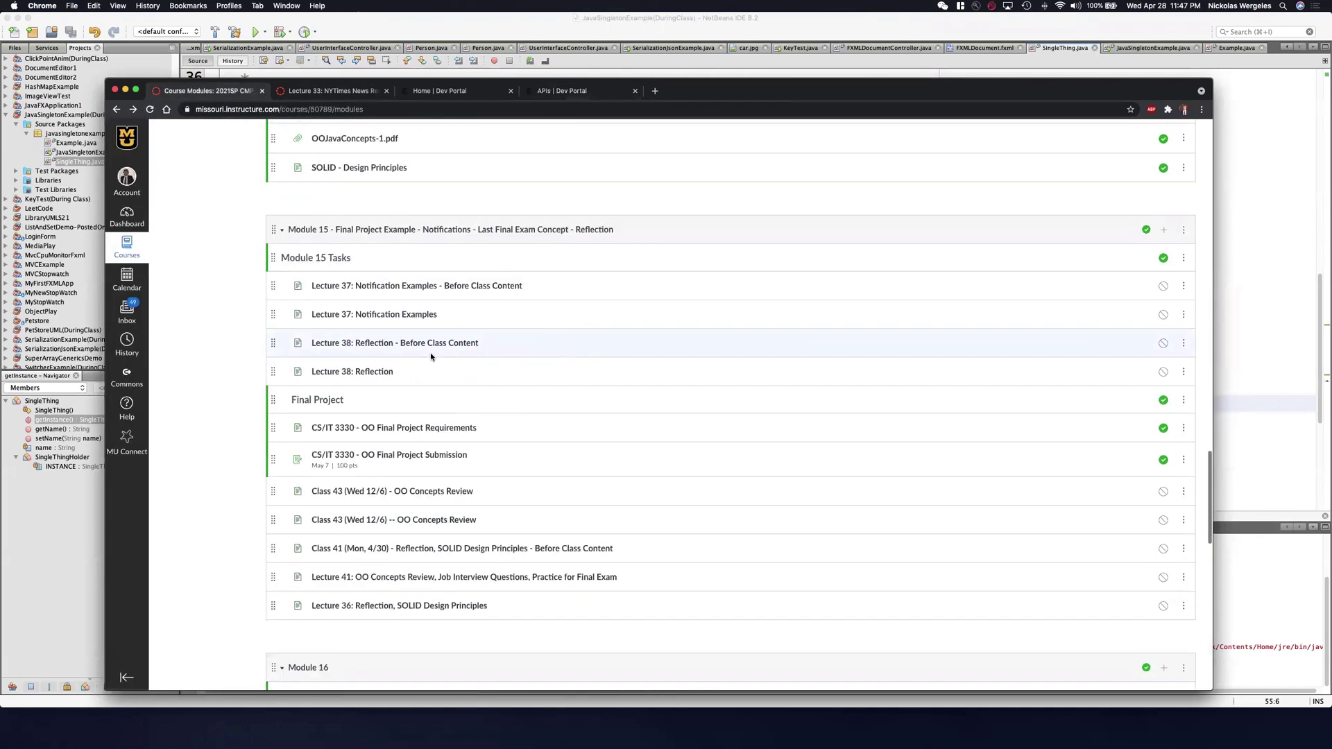
shift+super+click(389, 454)
scroll(257, 309, down, 10)
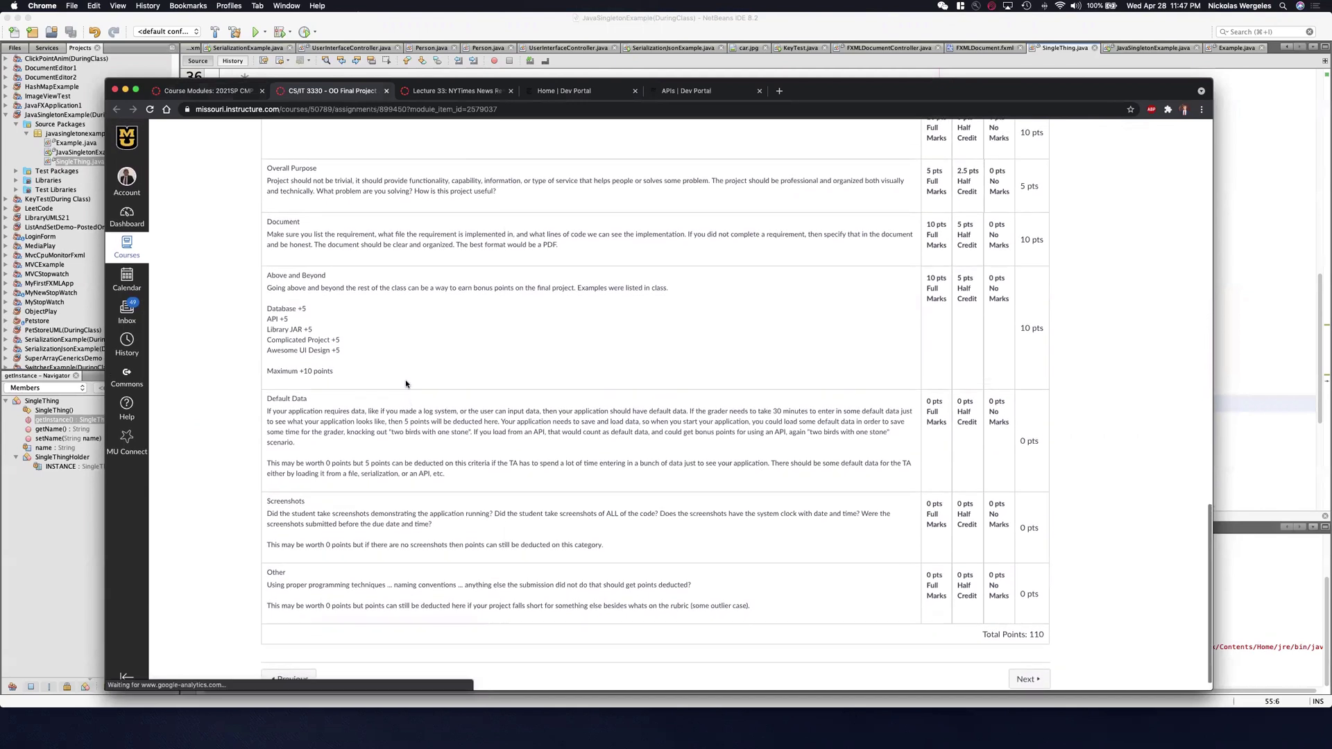
- Highlight the Above and Beyond bonus criteria, including the API +5 and Library JAR +5 lines
drag(266, 279, 343, 374)
click(343, 374)
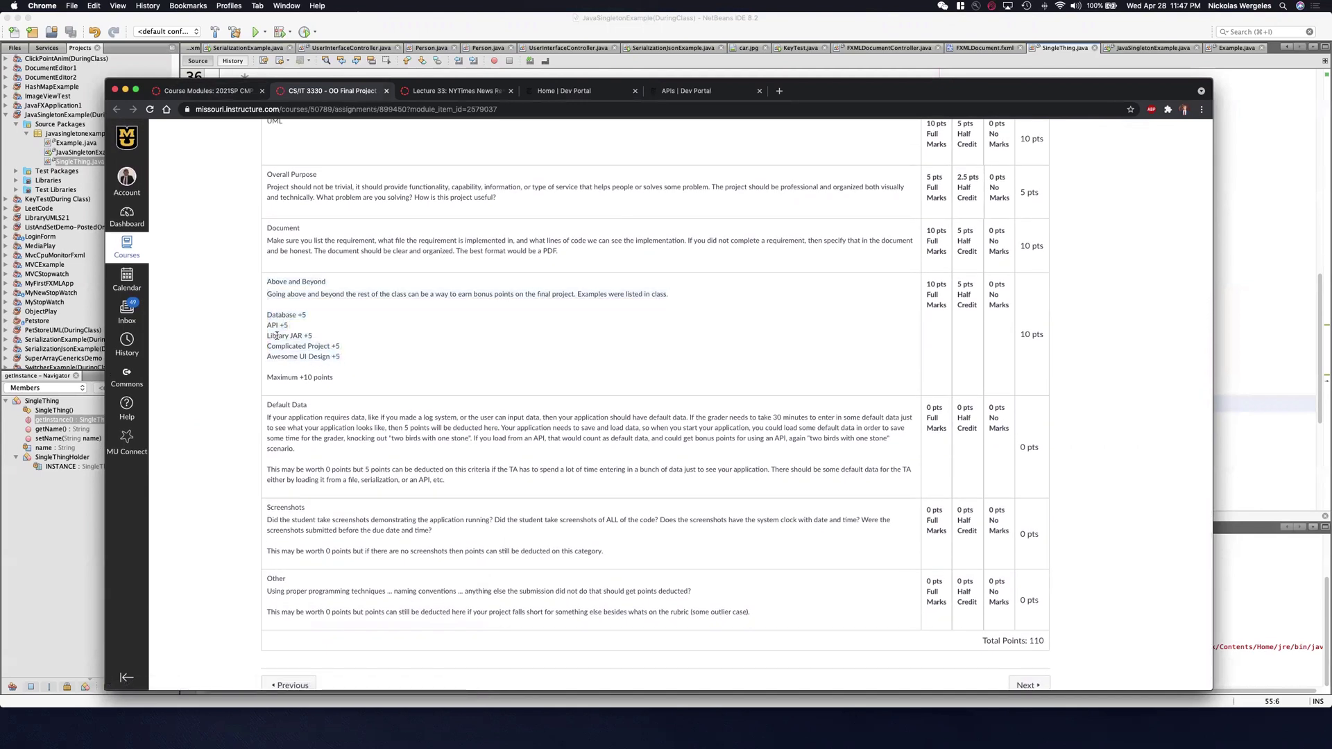
drag(267, 324, 291, 326)
double_click(281, 335)
double_click(295, 335)
click(308, 333)
drag(313, 336, 282, 333)
click(303, 332)
drag(313, 336, 260, 337)
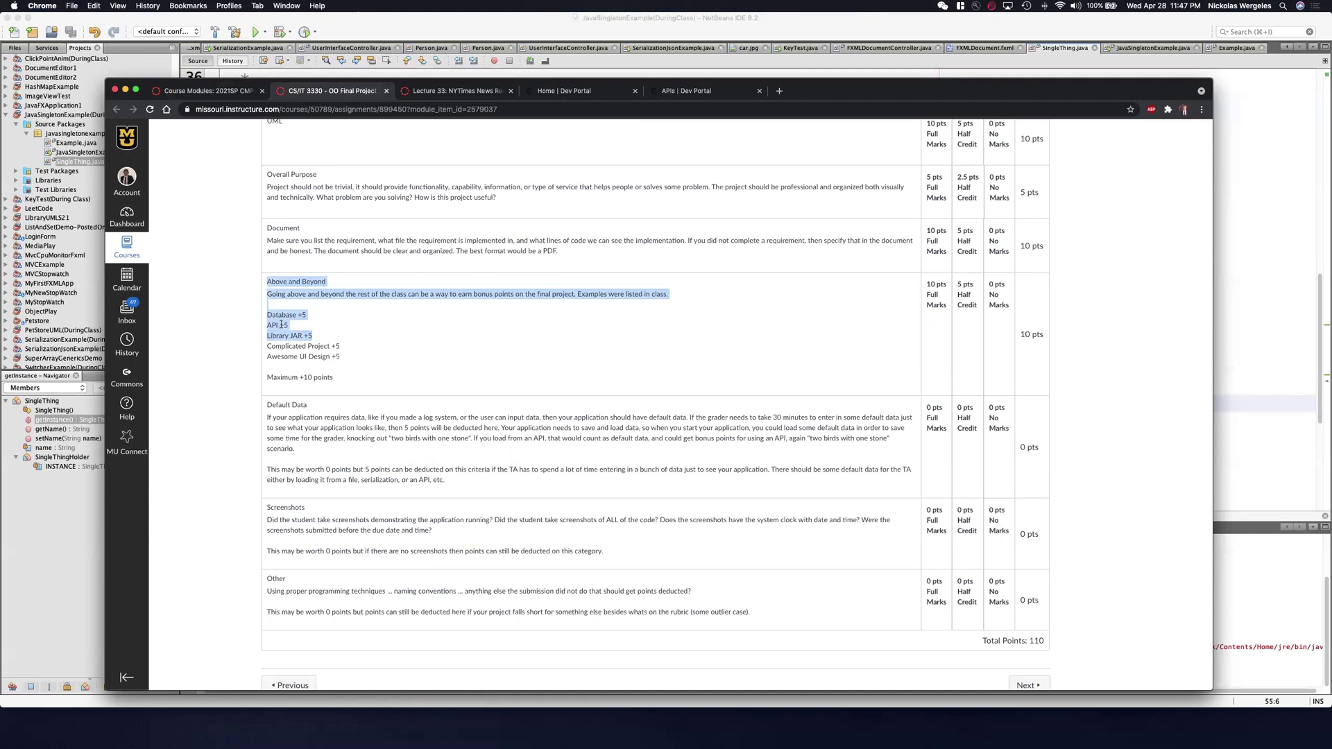
click(281, 324)
- Highlight the Database, Complicated Project, Awesome UI Design and Maximum +10 rubric items, then return to the APIs tab
double_click(281, 314)
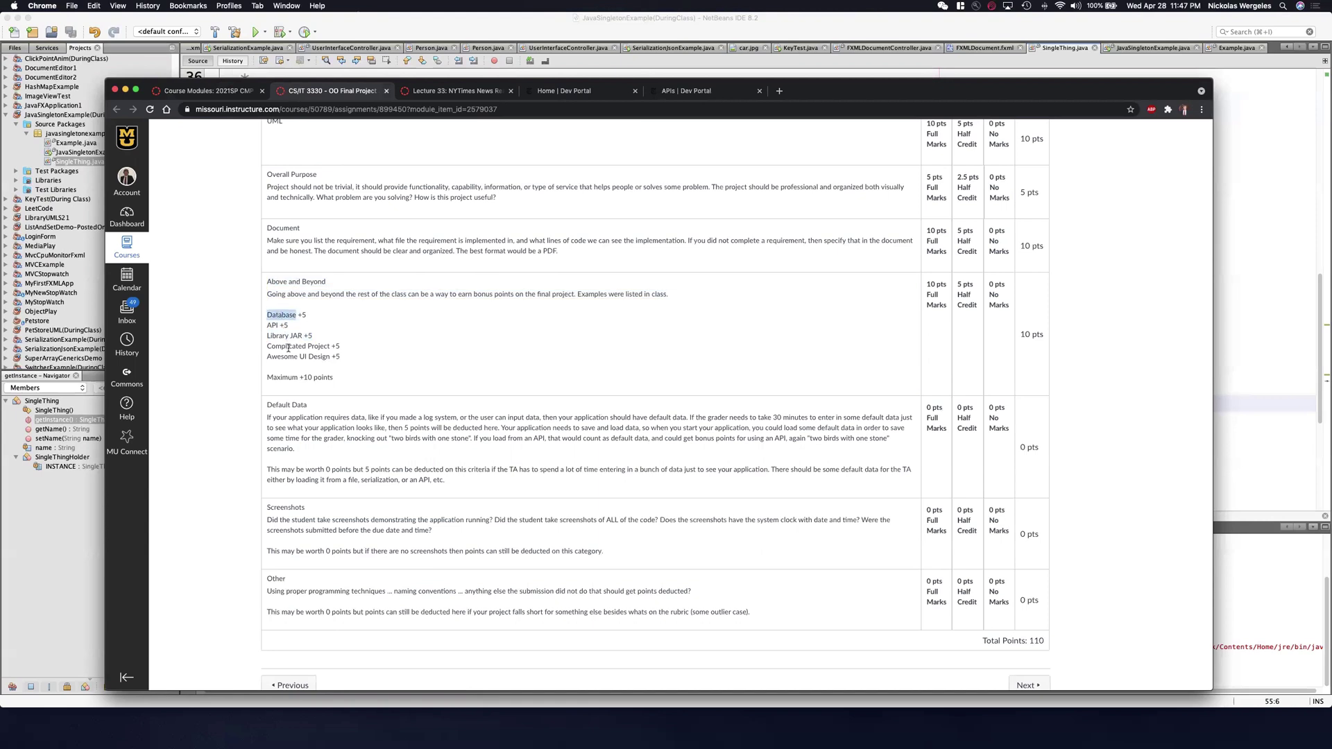
double_click(287, 346)
double_click(308, 346)
drag(280, 357, 325, 356)
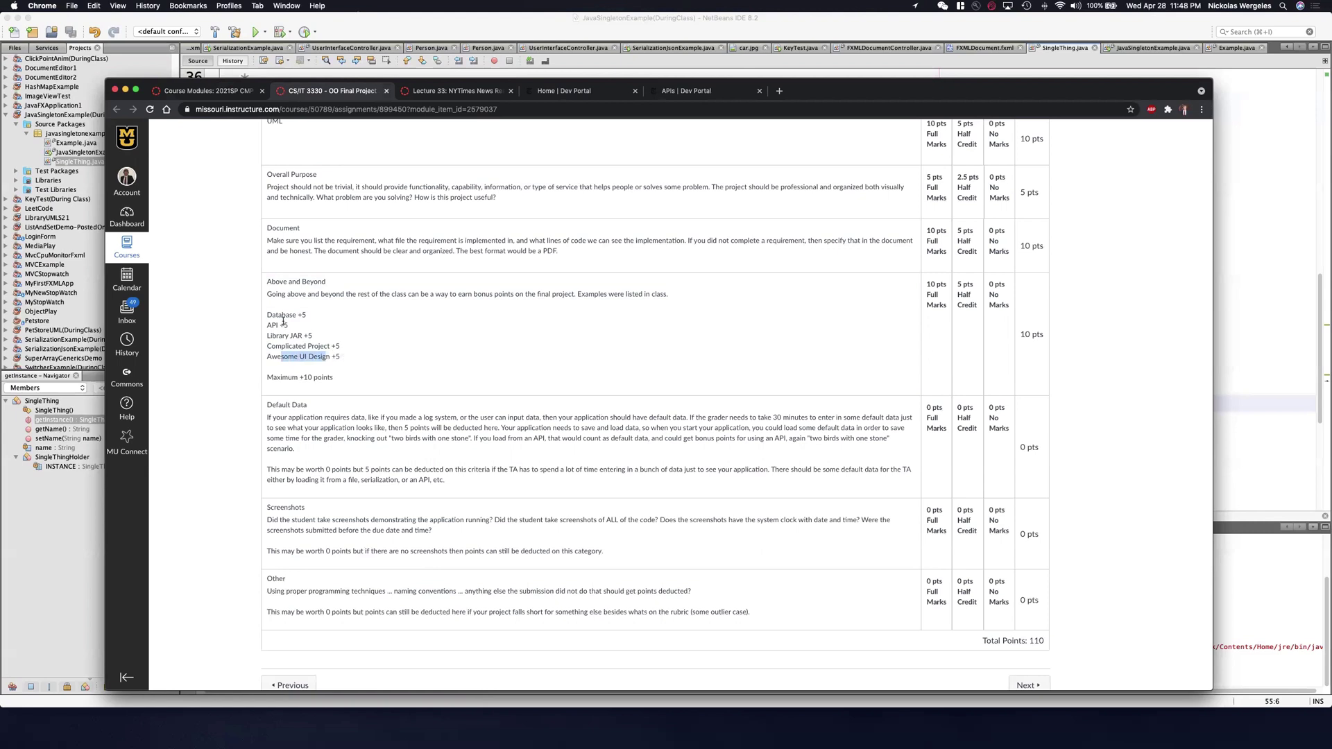
drag(332, 377, 271, 375)
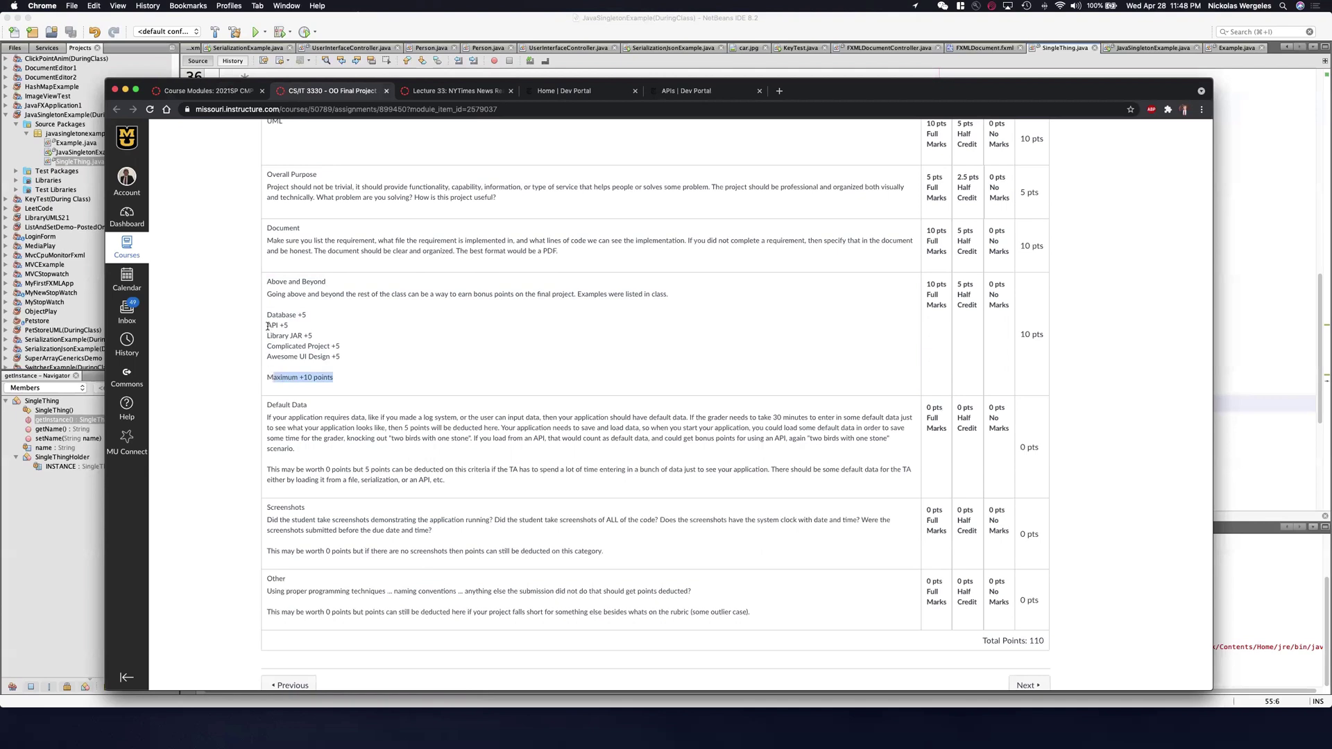
drag(268, 325, 294, 328)
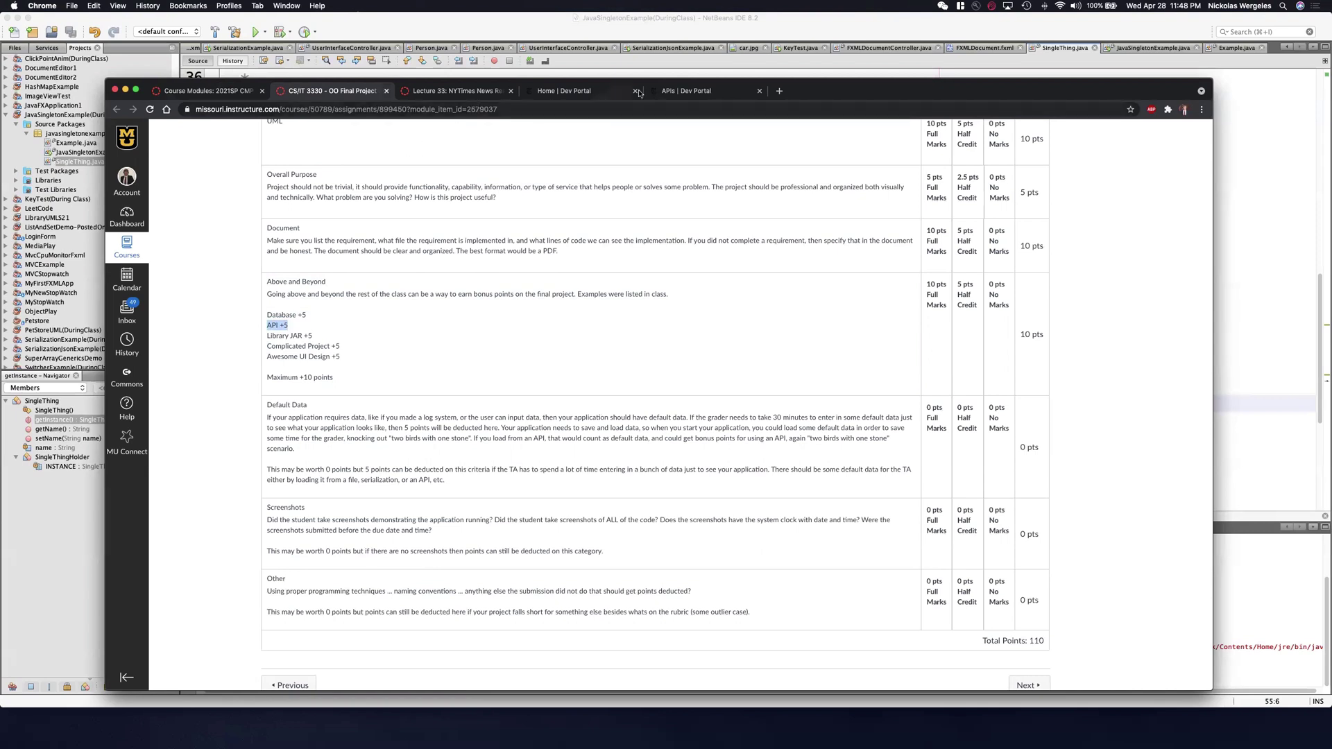
click(685, 90)
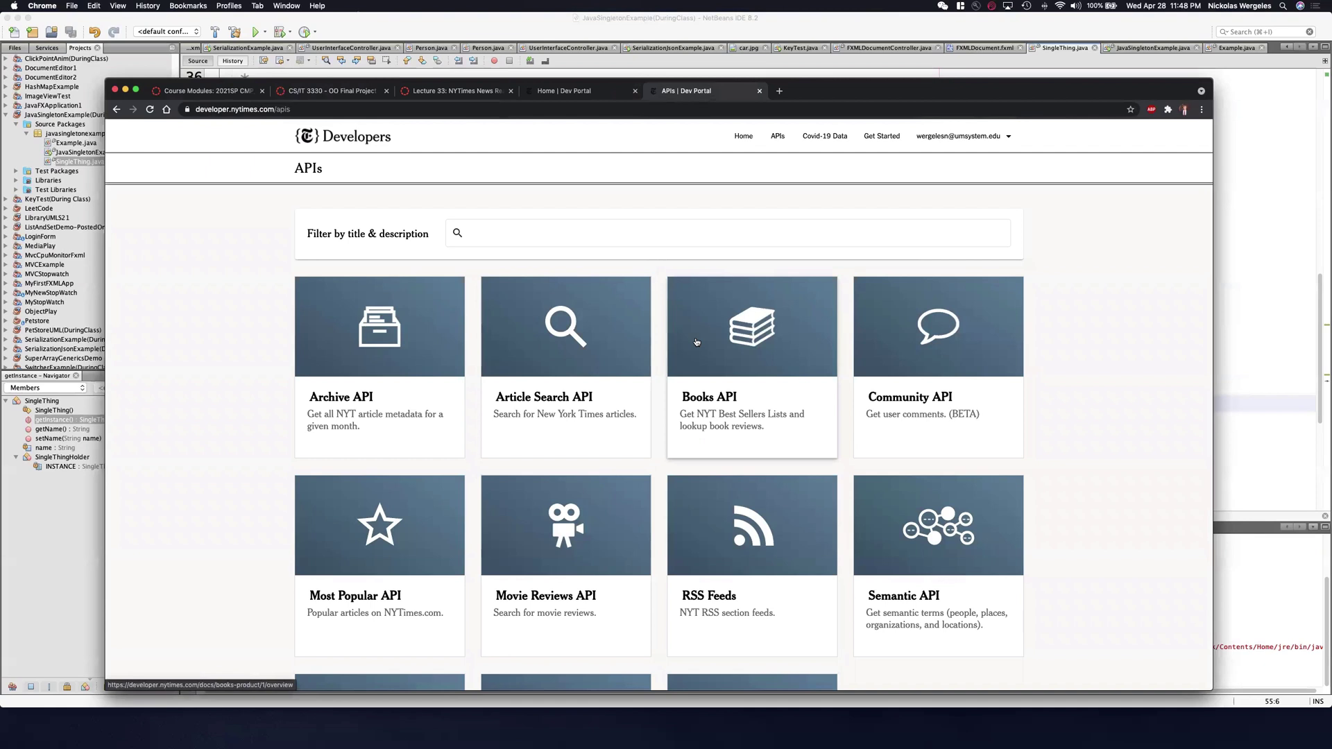
- Open the Article Search API documentation from the APIs catalogue
scroll(696, 342, down, 3)
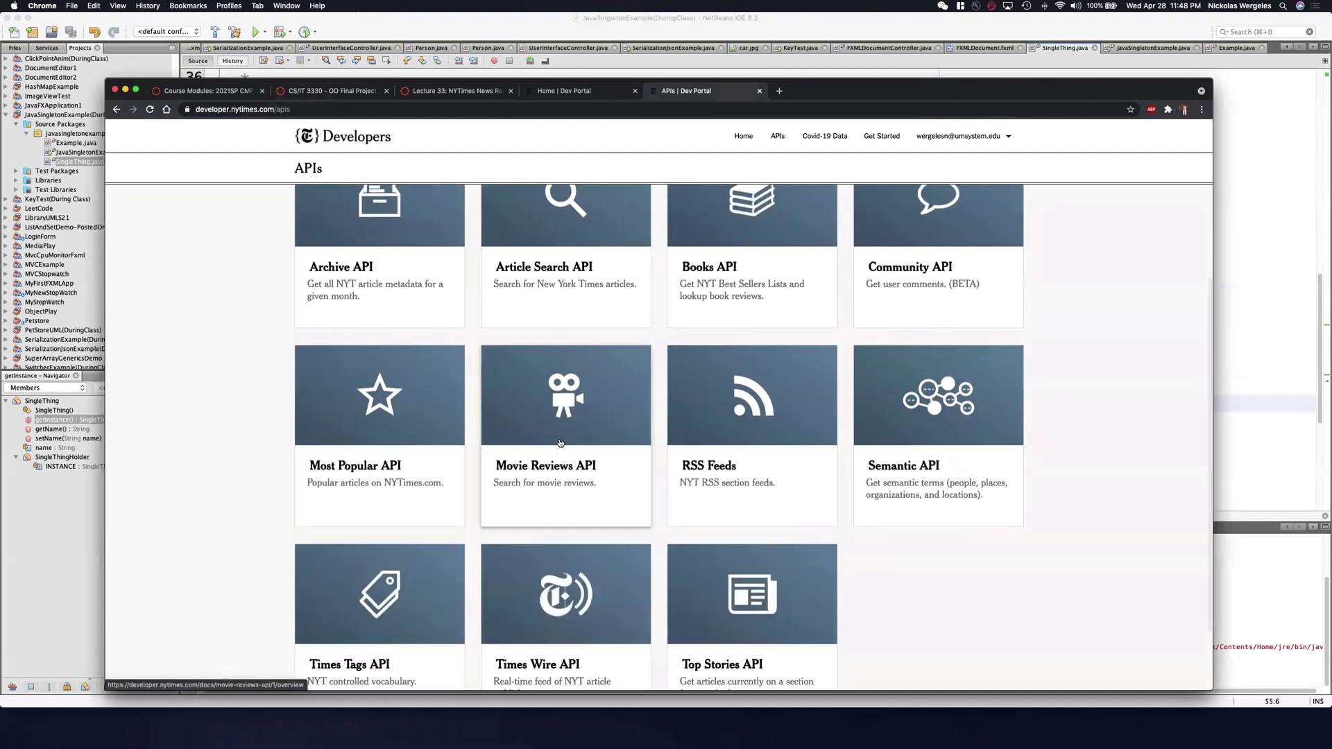
scroll(560, 443, up, 2)
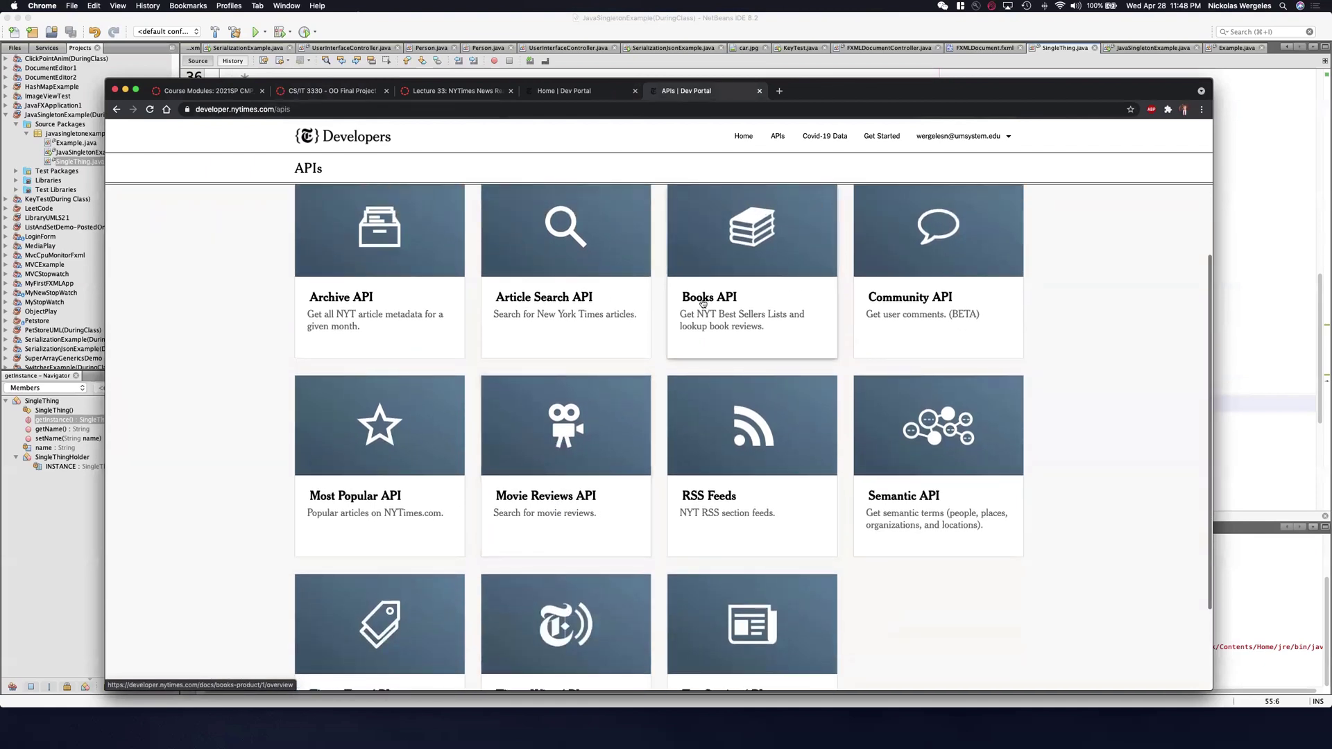
scroll(740, 299, up, 1)
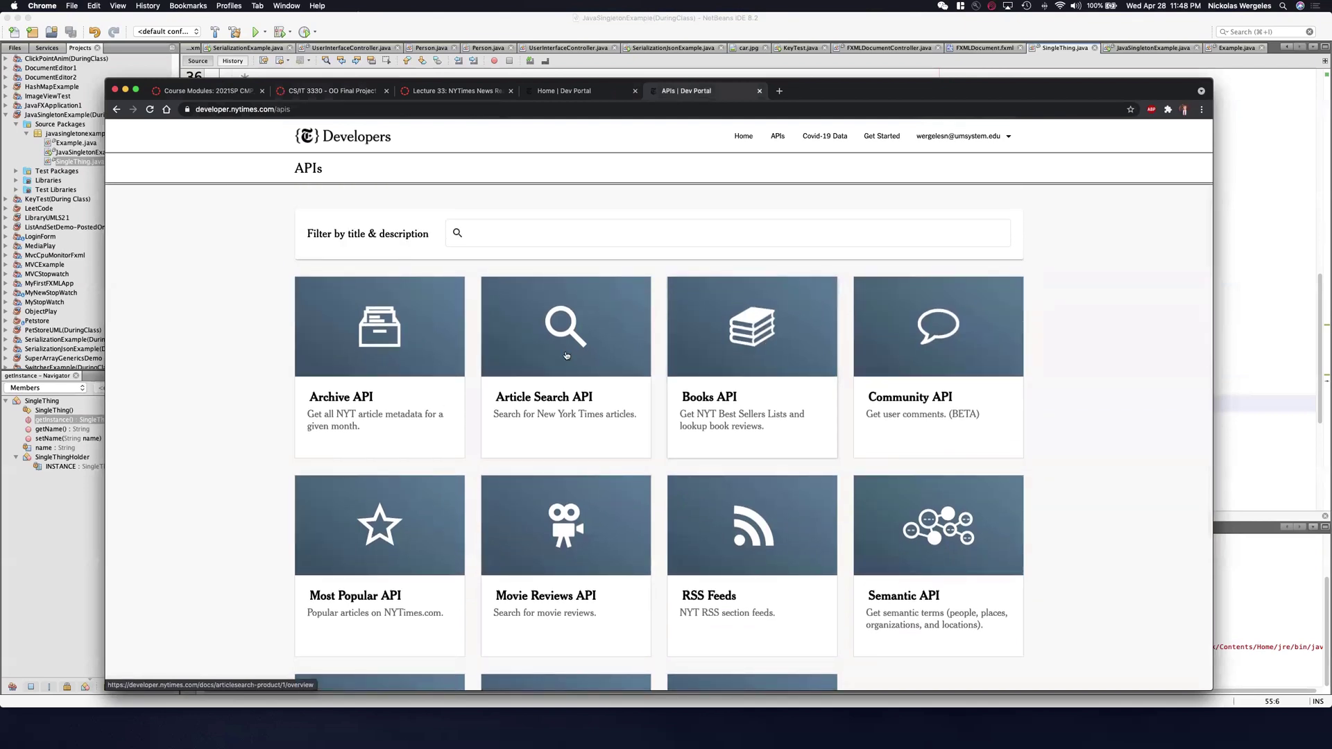
super+click(560, 407)
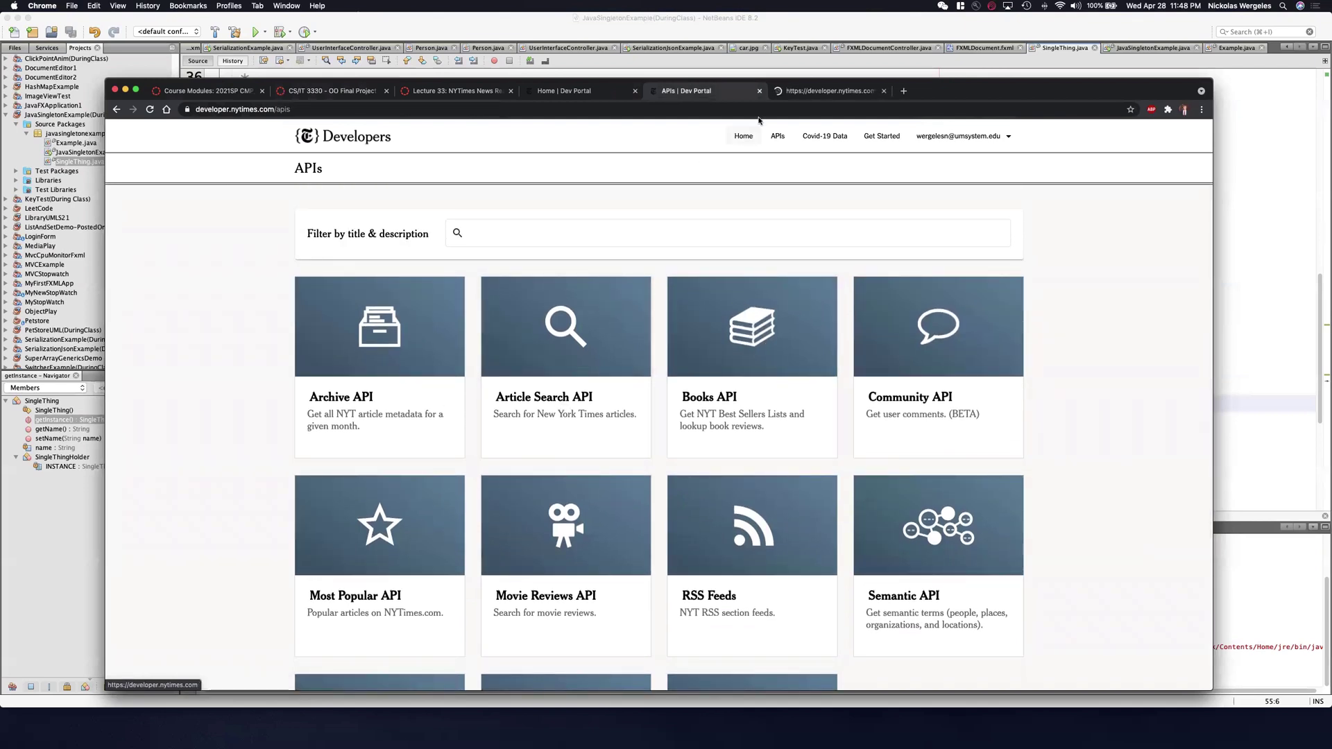
click(808, 91)
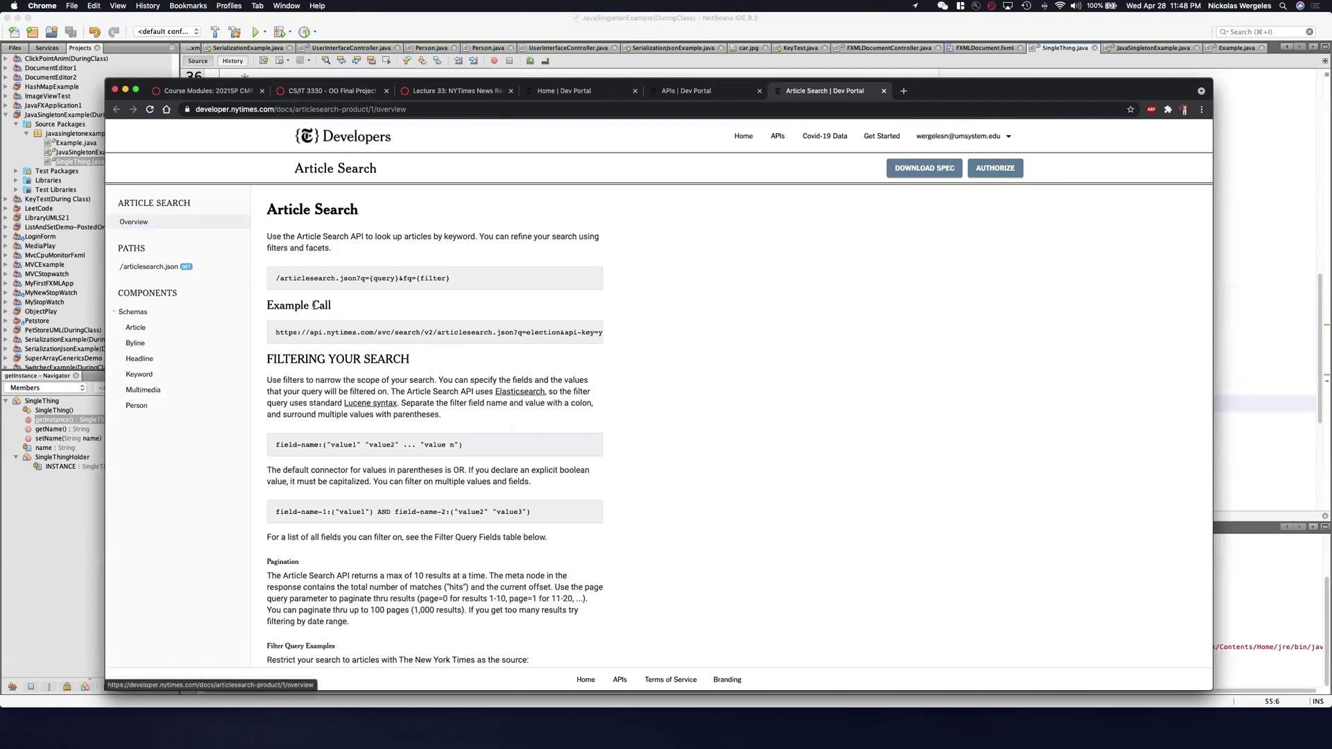
- Load the Article Search Example Call URL in a new tab, getting an Invalid ApiKey error
scroll(312, 317, down, 1)
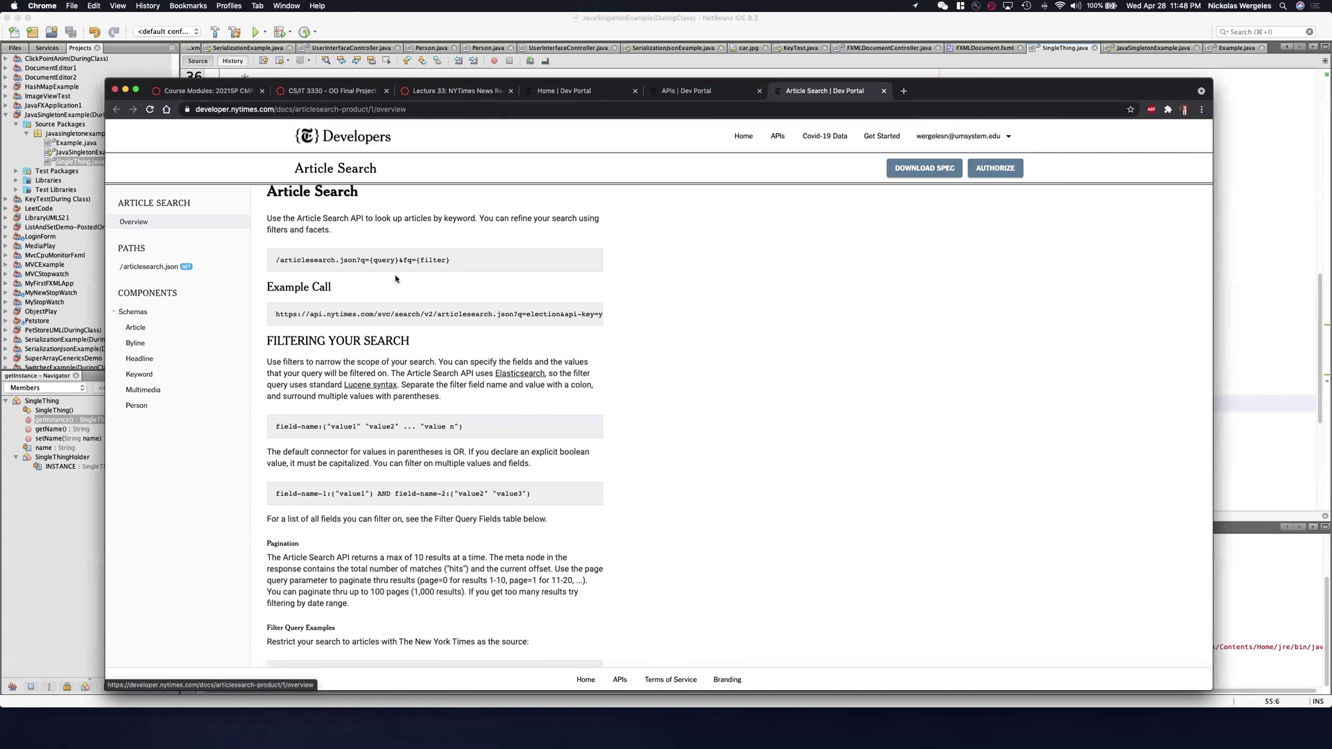
scroll(355, 249, down, 3)
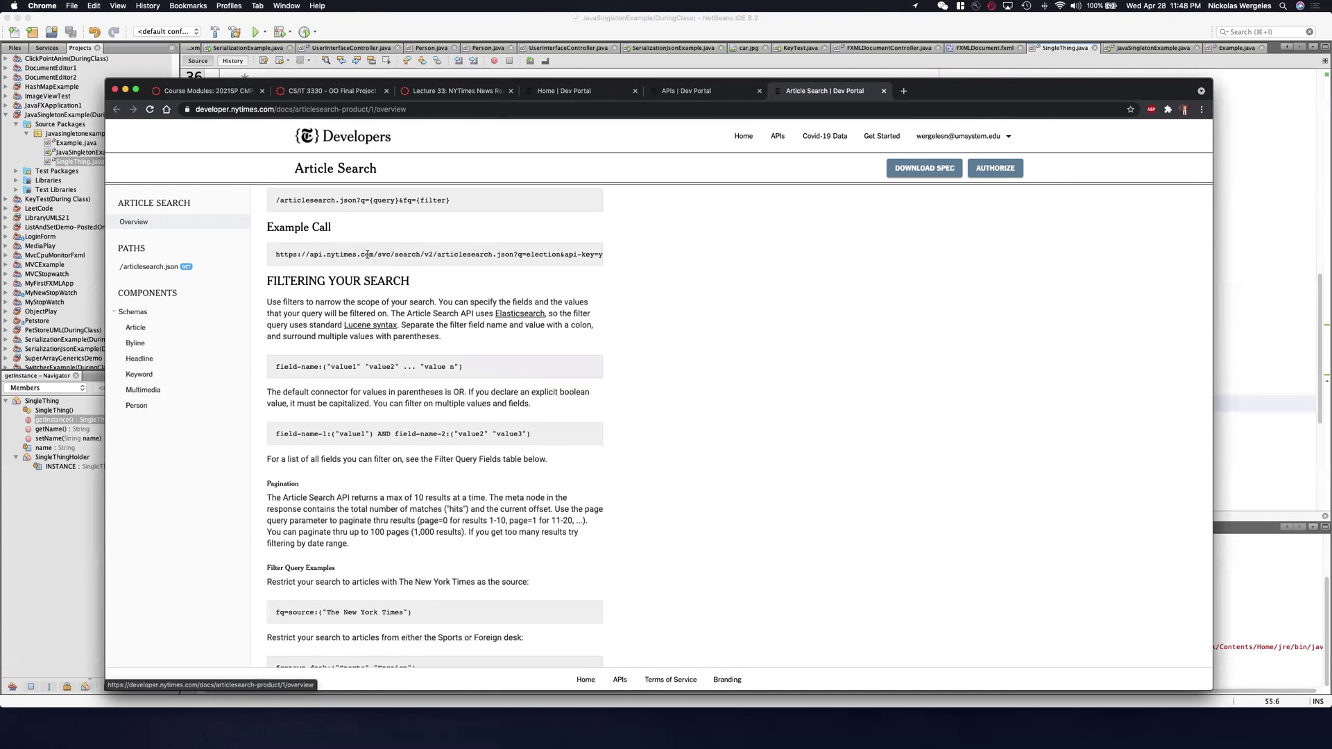
triple_click(368, 255)
right_click(368, 256)
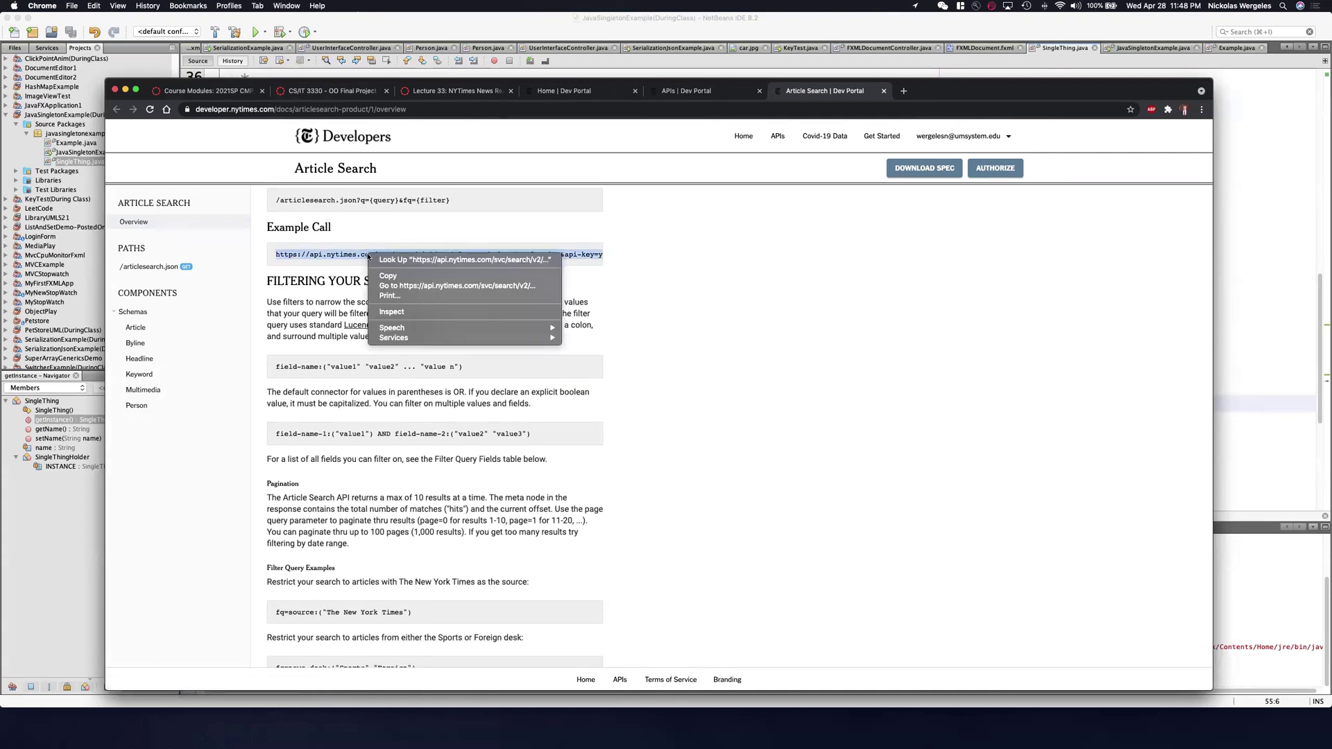
click(390, 285)
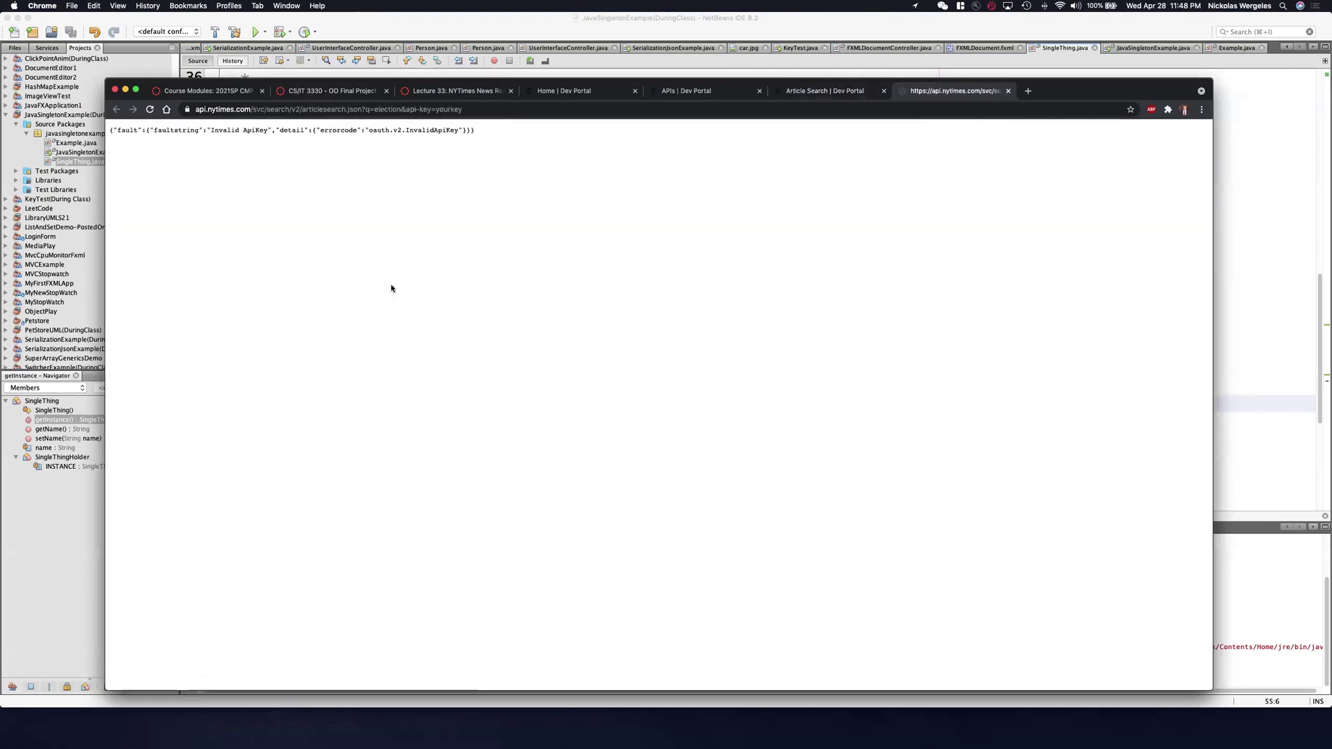
- Replace 'yourkey' in the request URL with the real API key, reload, and select the whole JSON response
double_click(474, 110)
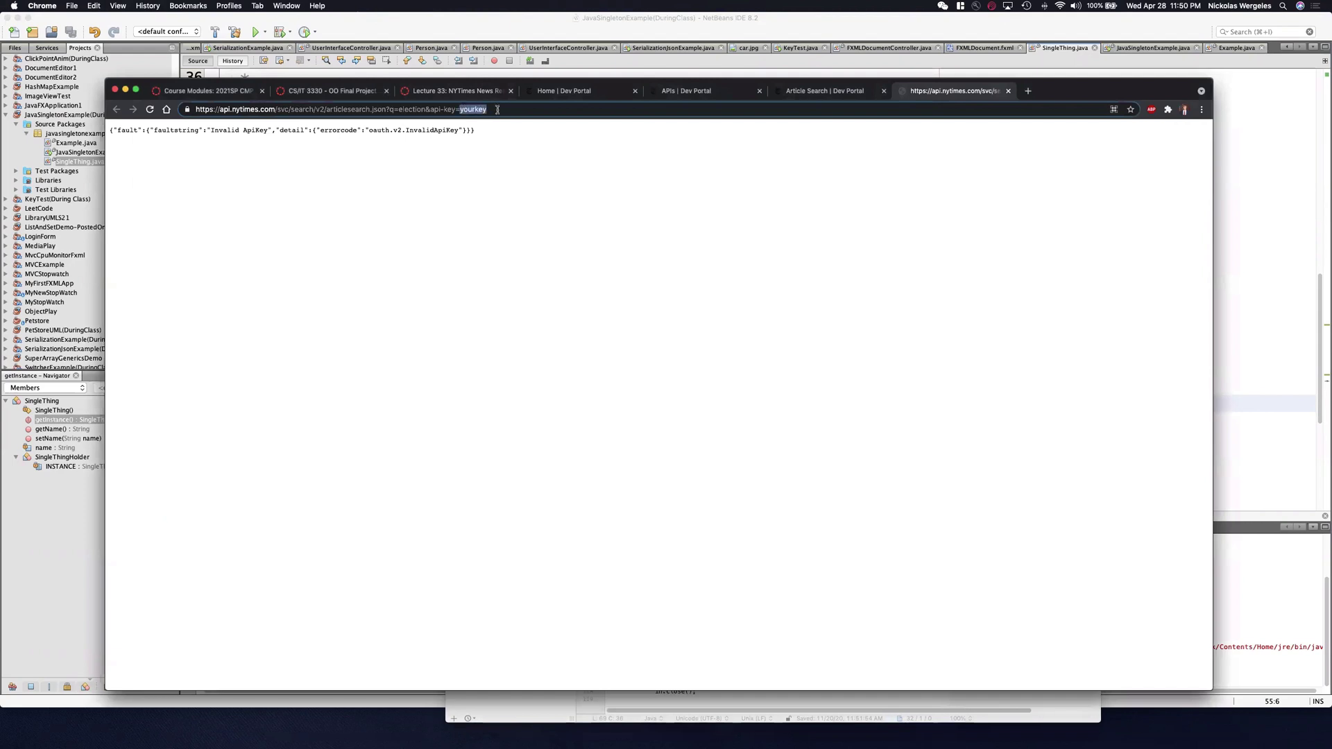
key(super+c)
key(super+v)
key(Return)
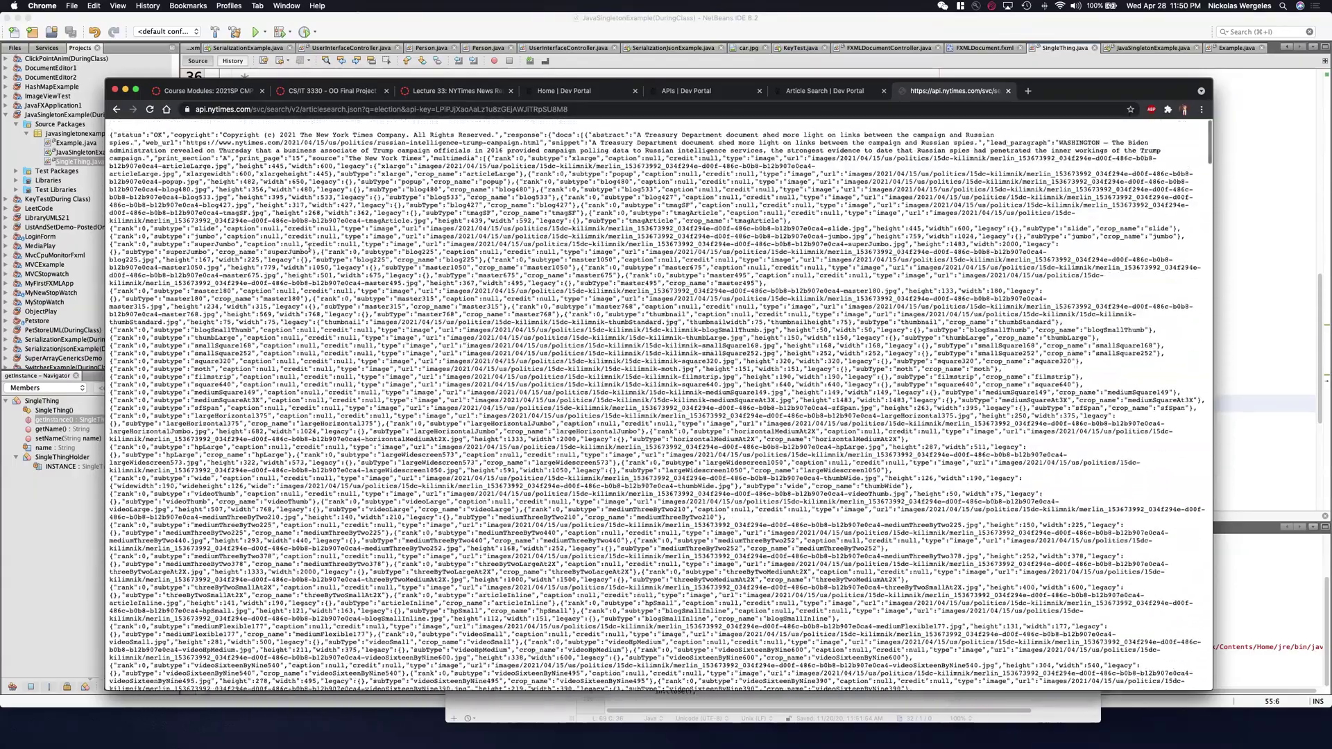
key(super+a)
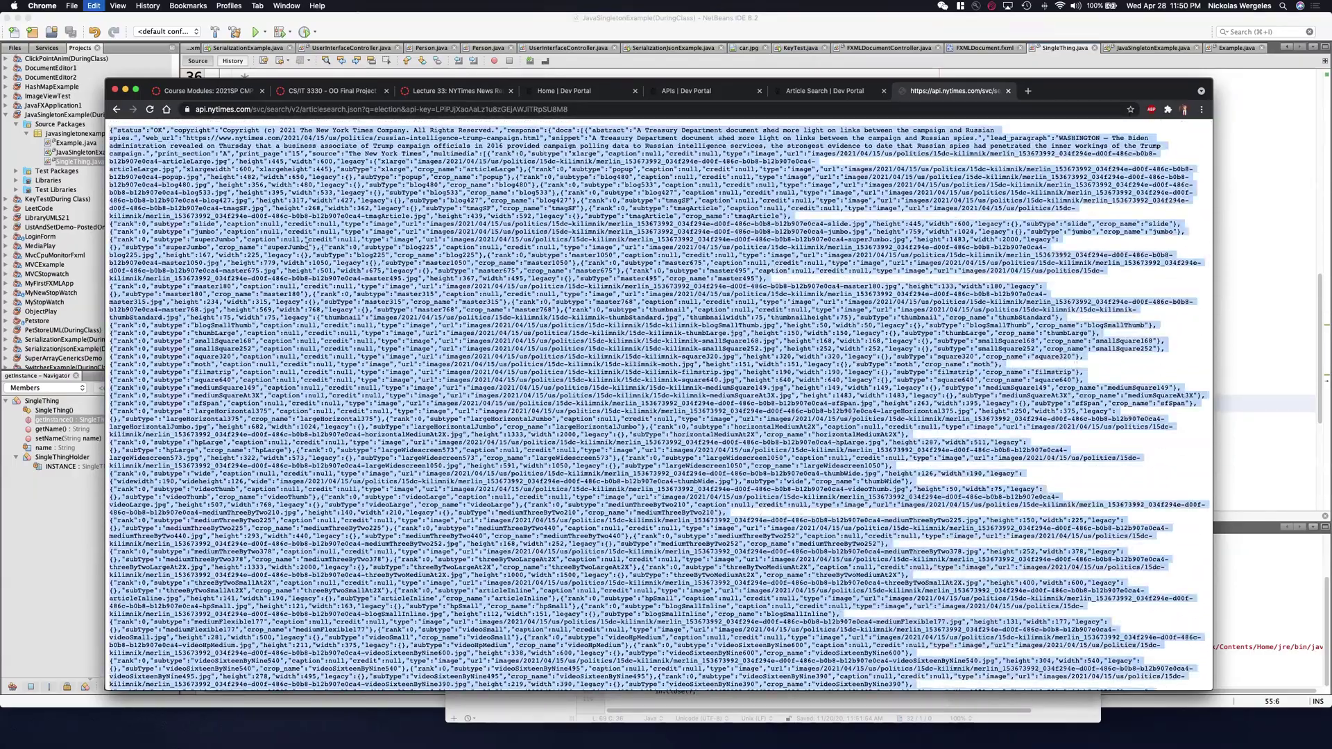
- Search 'json viewer', open Online JSON Viewer, and paste the copied Article Search response
click(1028, 91)
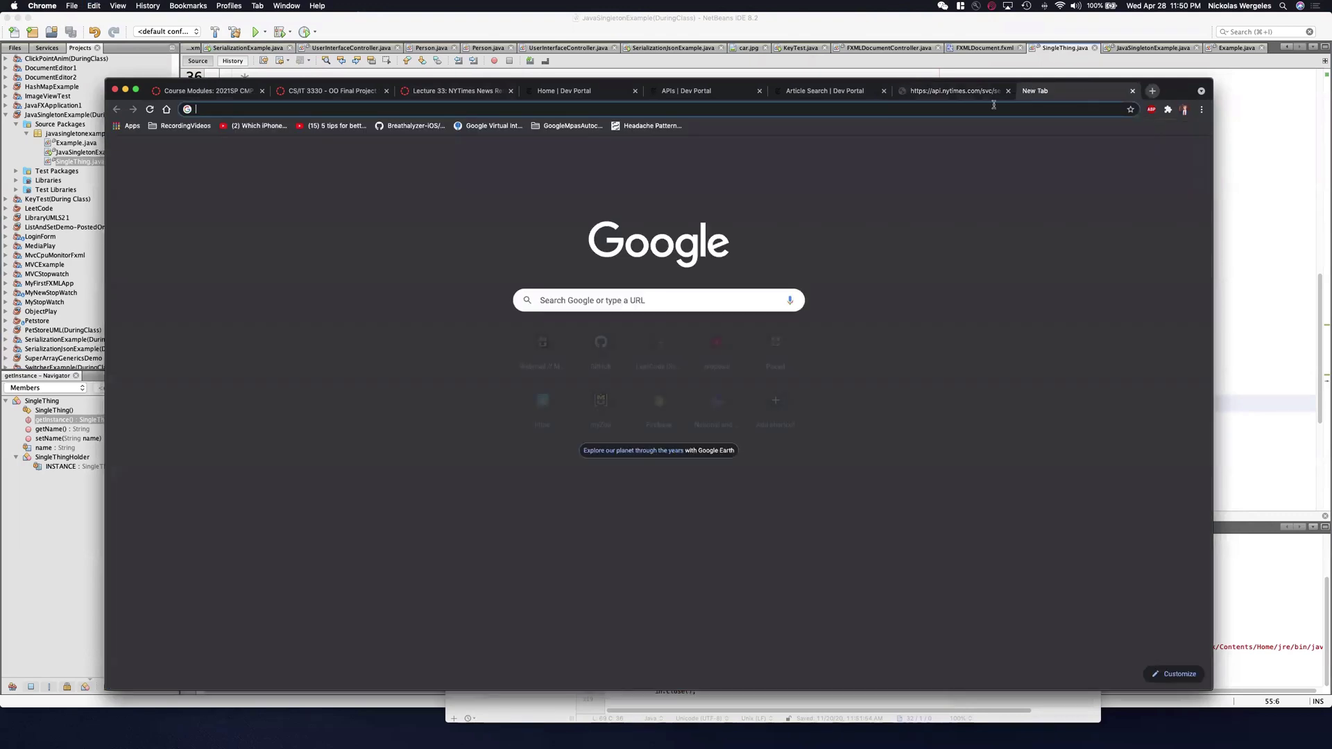
text(json viewer)
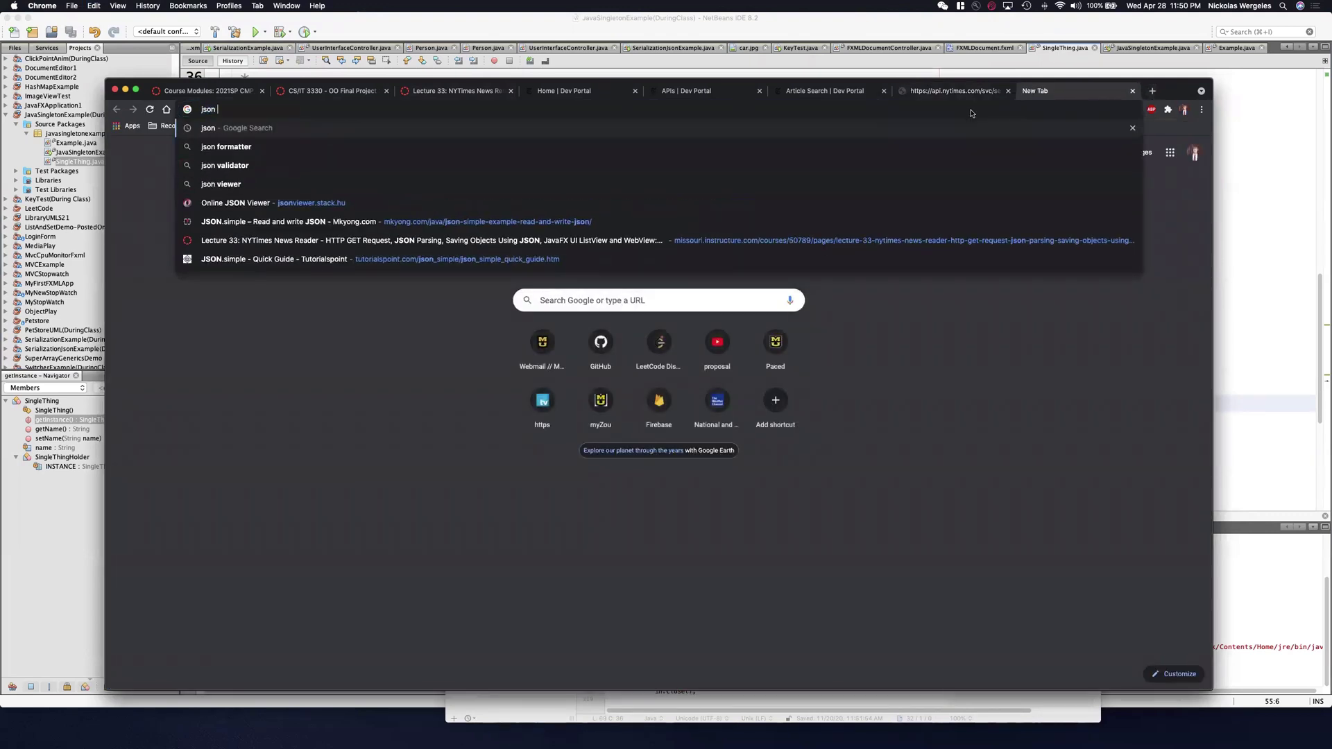
key(Return)
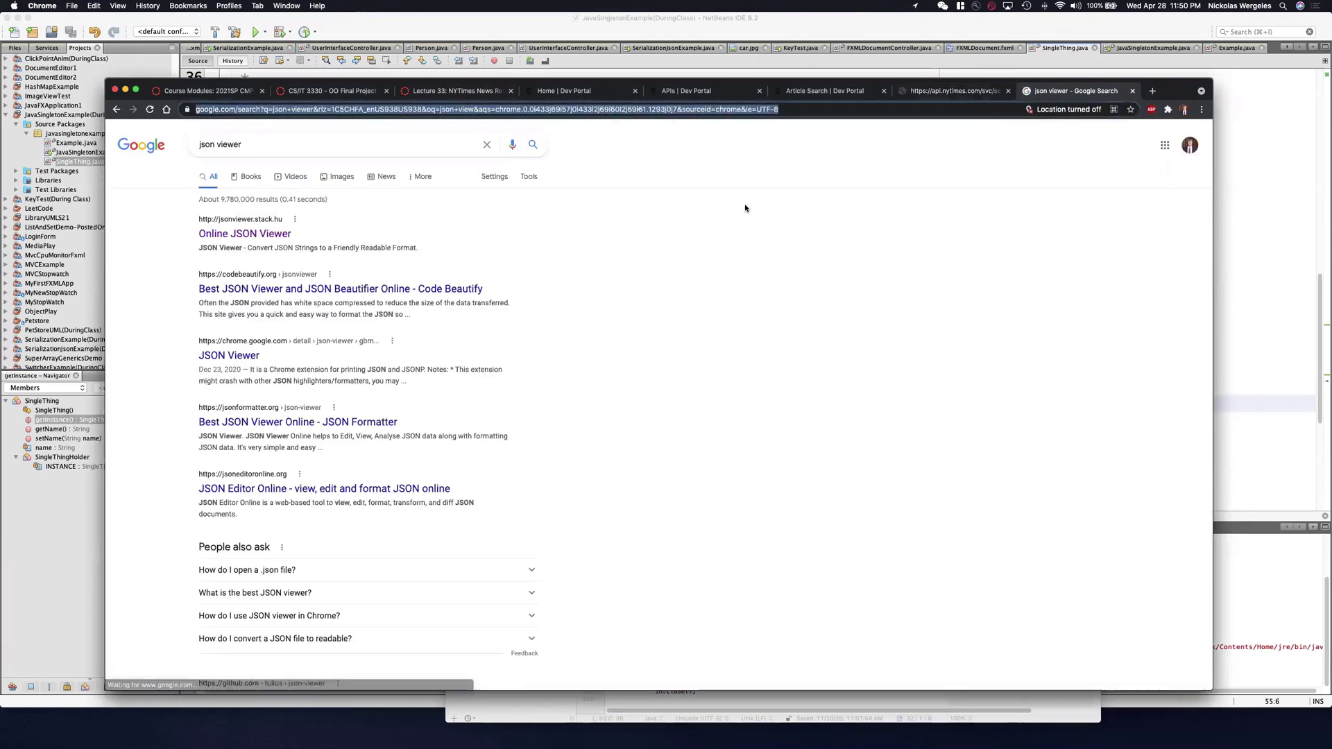
click(270, 236)
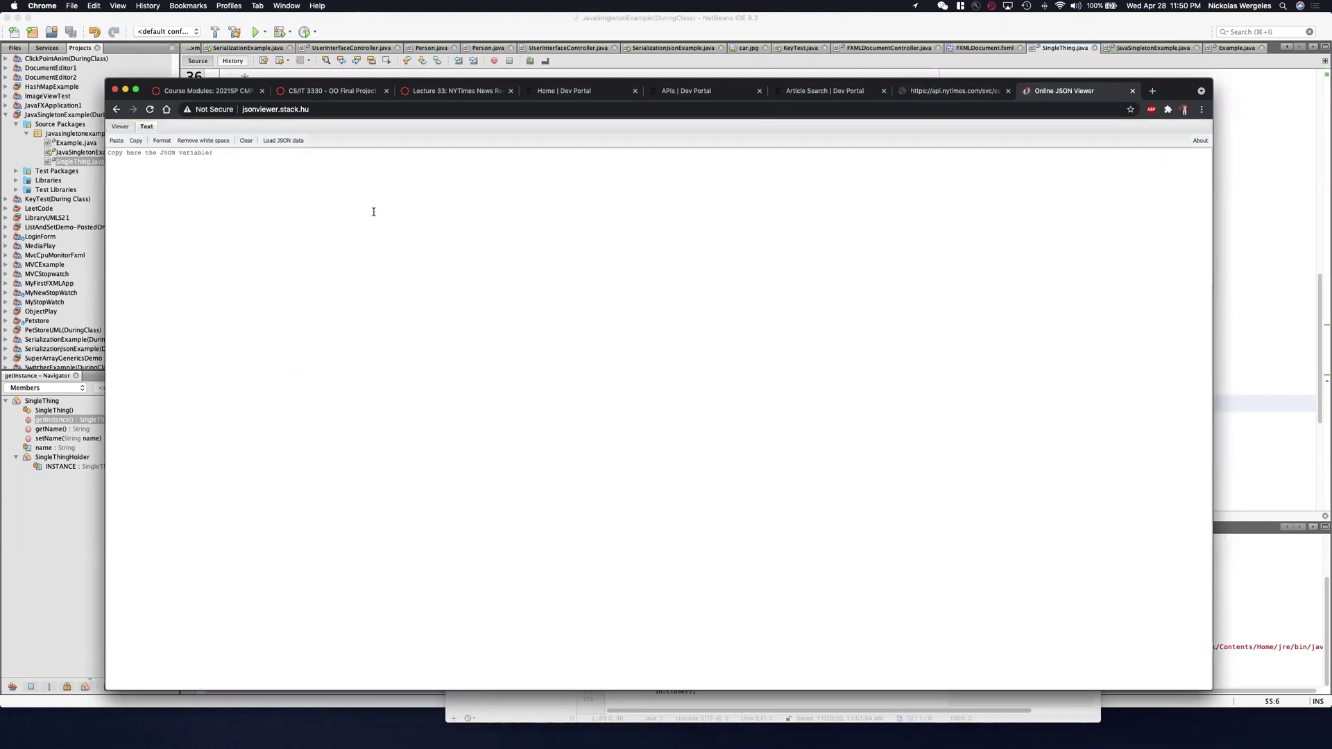
click(260, 197)
key(super+v)
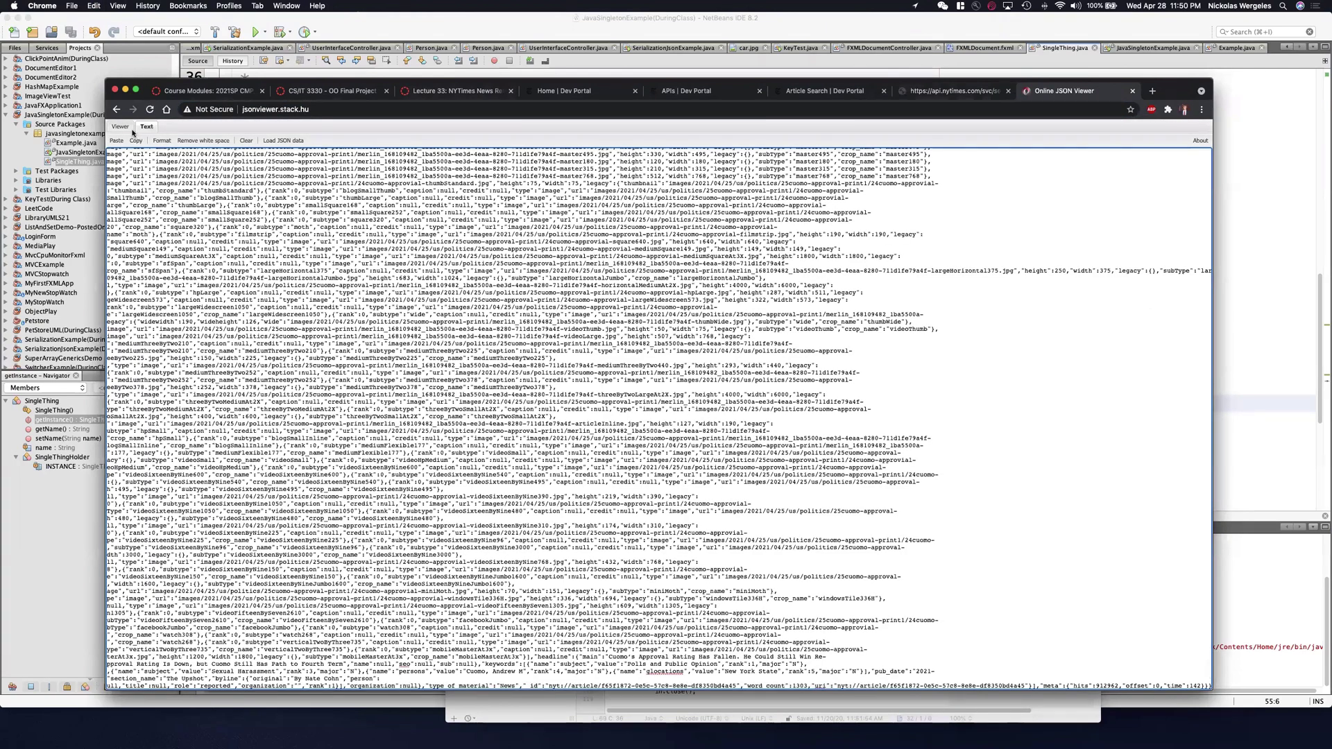
- In the Viewer tree, expand the first article and inspect its abstract, web_url, snippet, source and pub_date fields
click(127, 128)
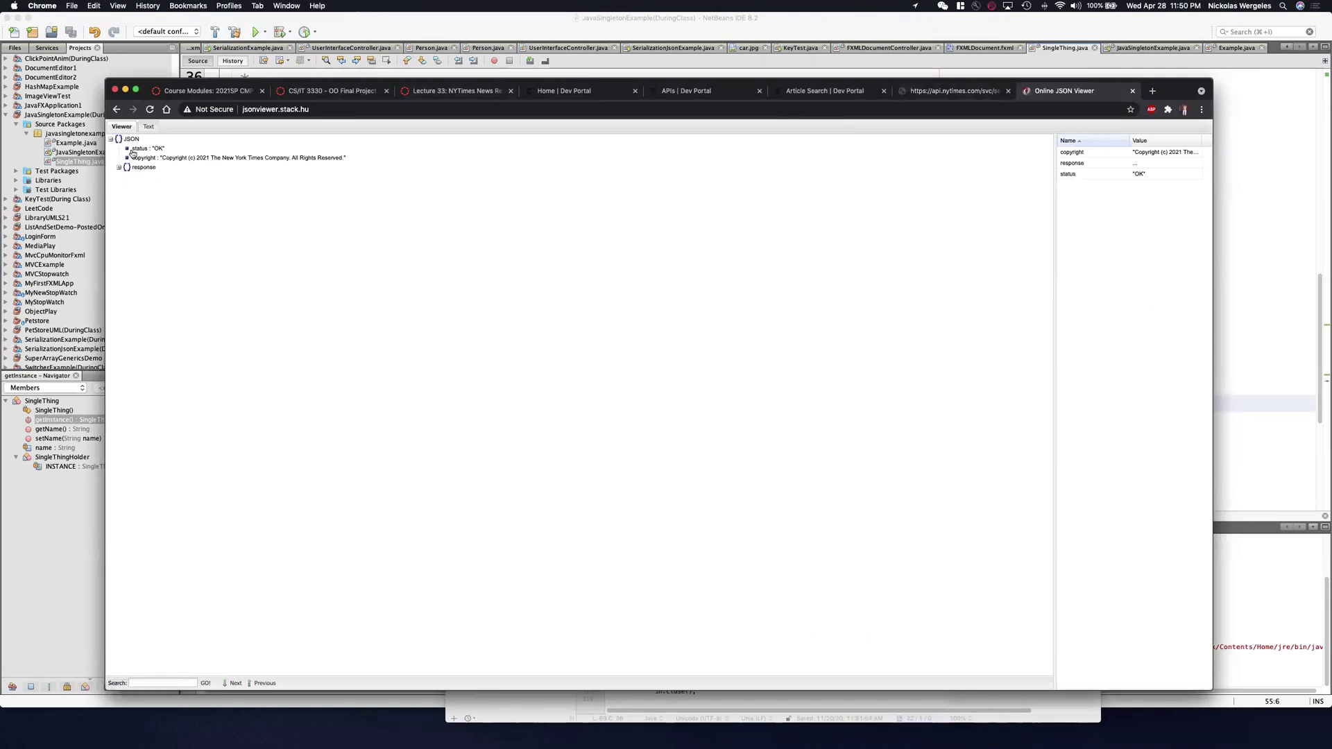
click(120, 168)
click(127, 178)
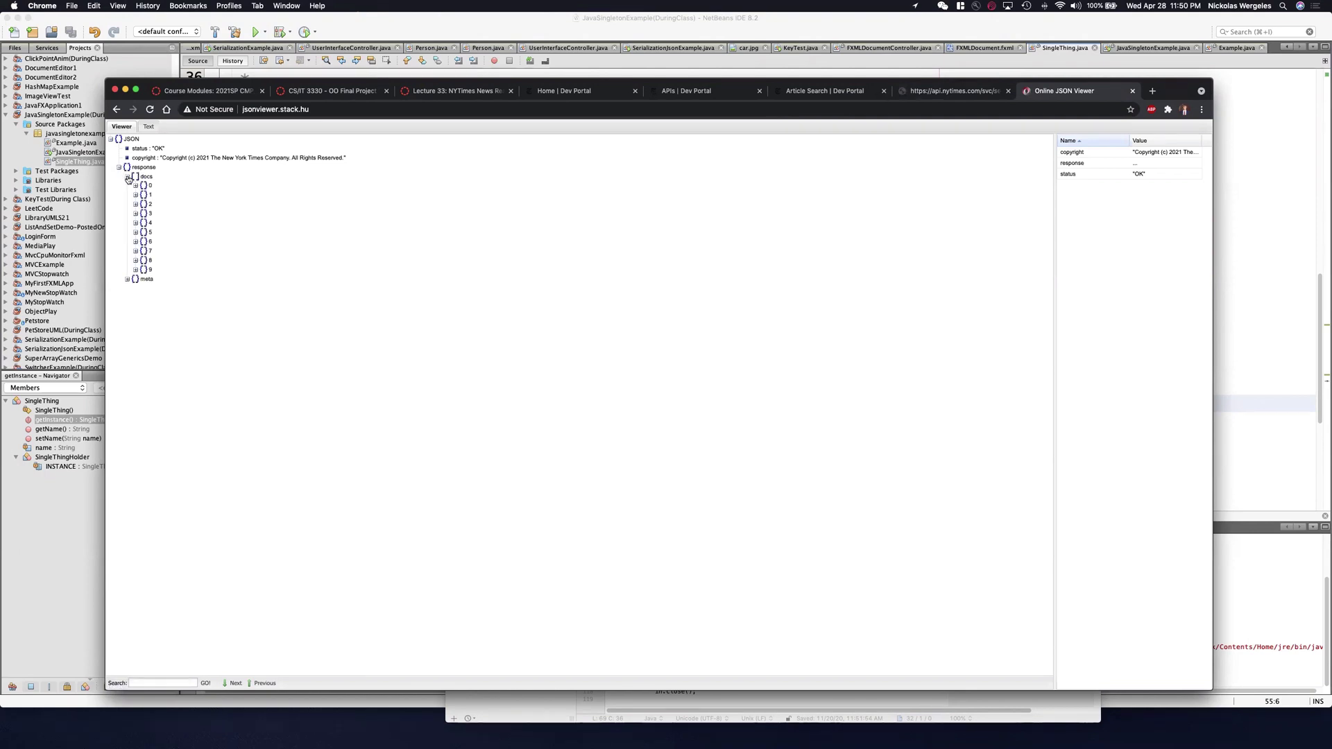
click(136, 186)
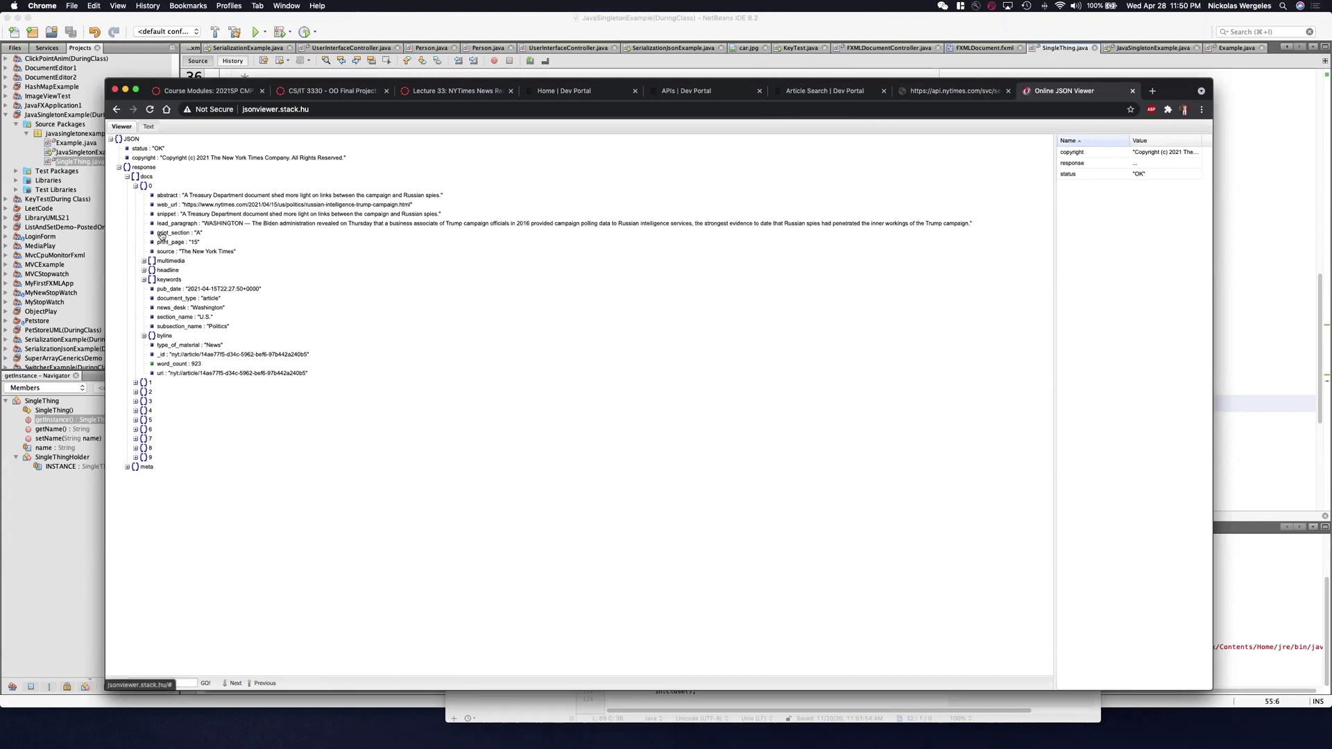
click(165, 196)
click(167, 206)
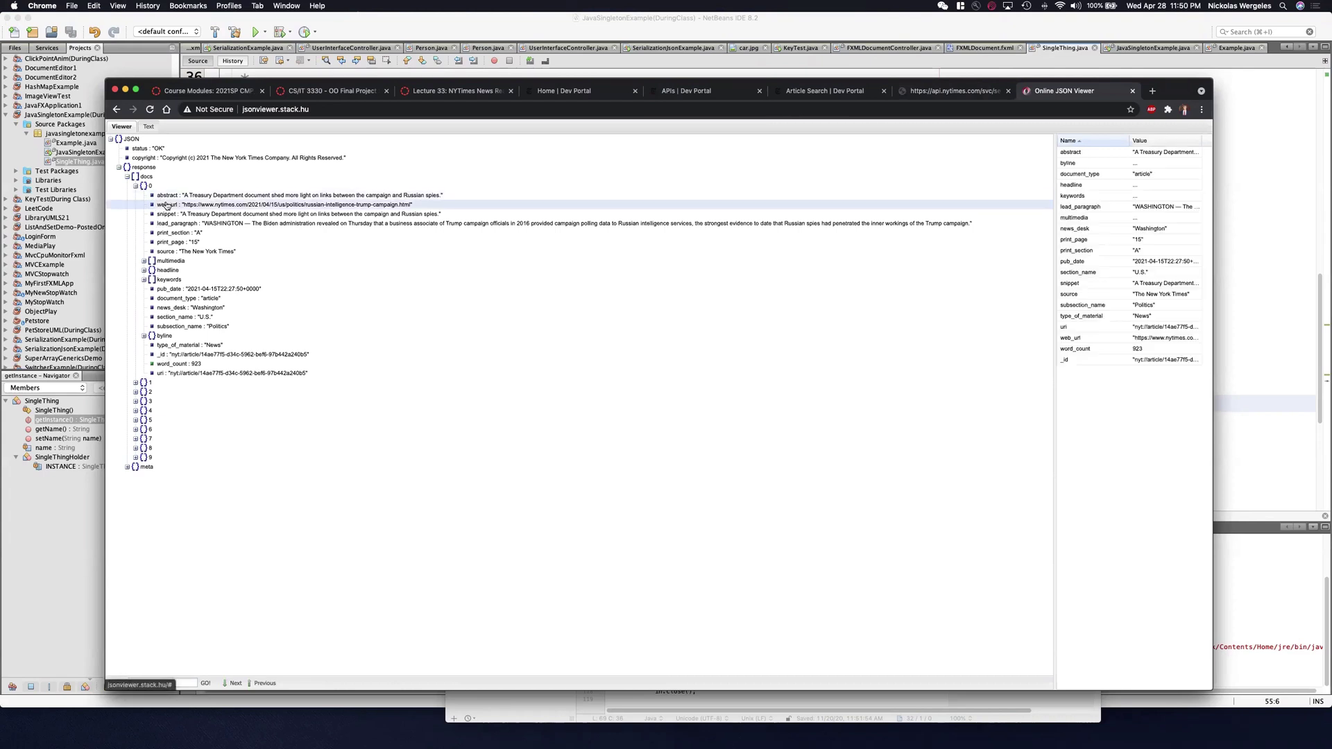
click(167, 216)
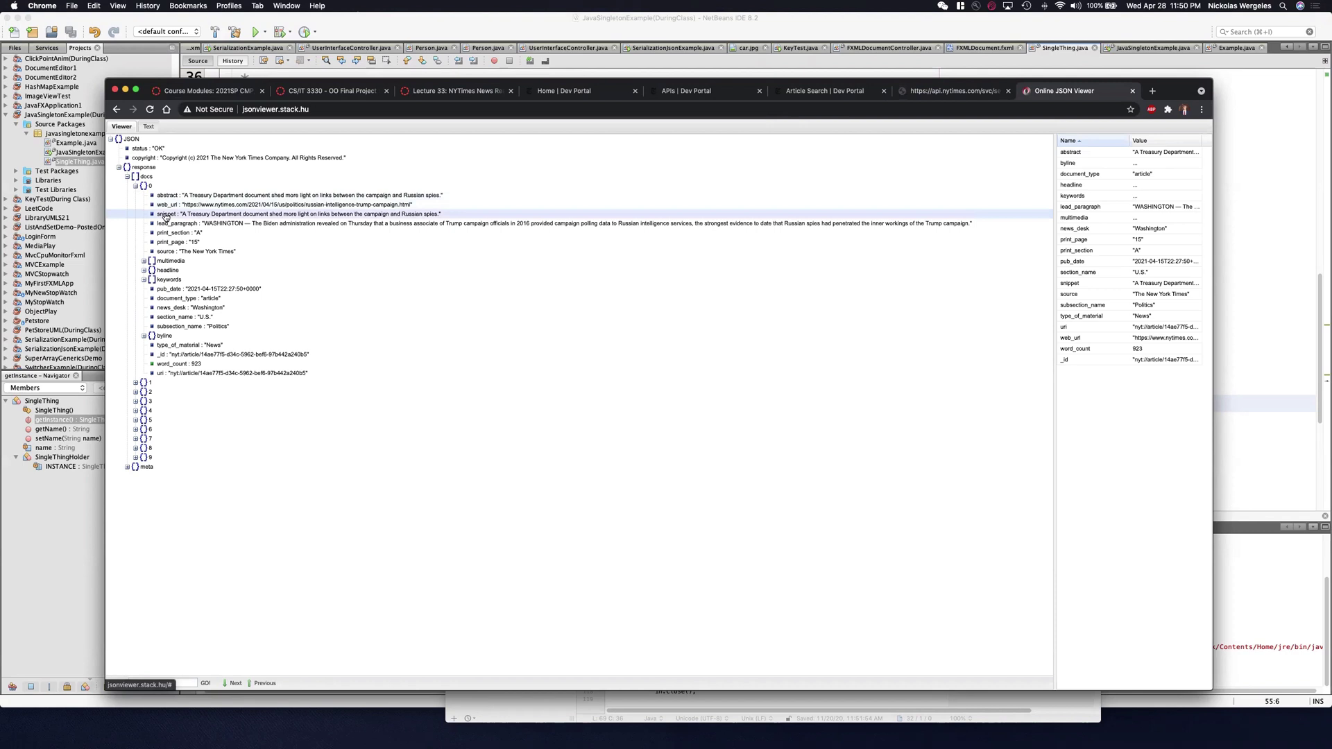
click(171, 224)
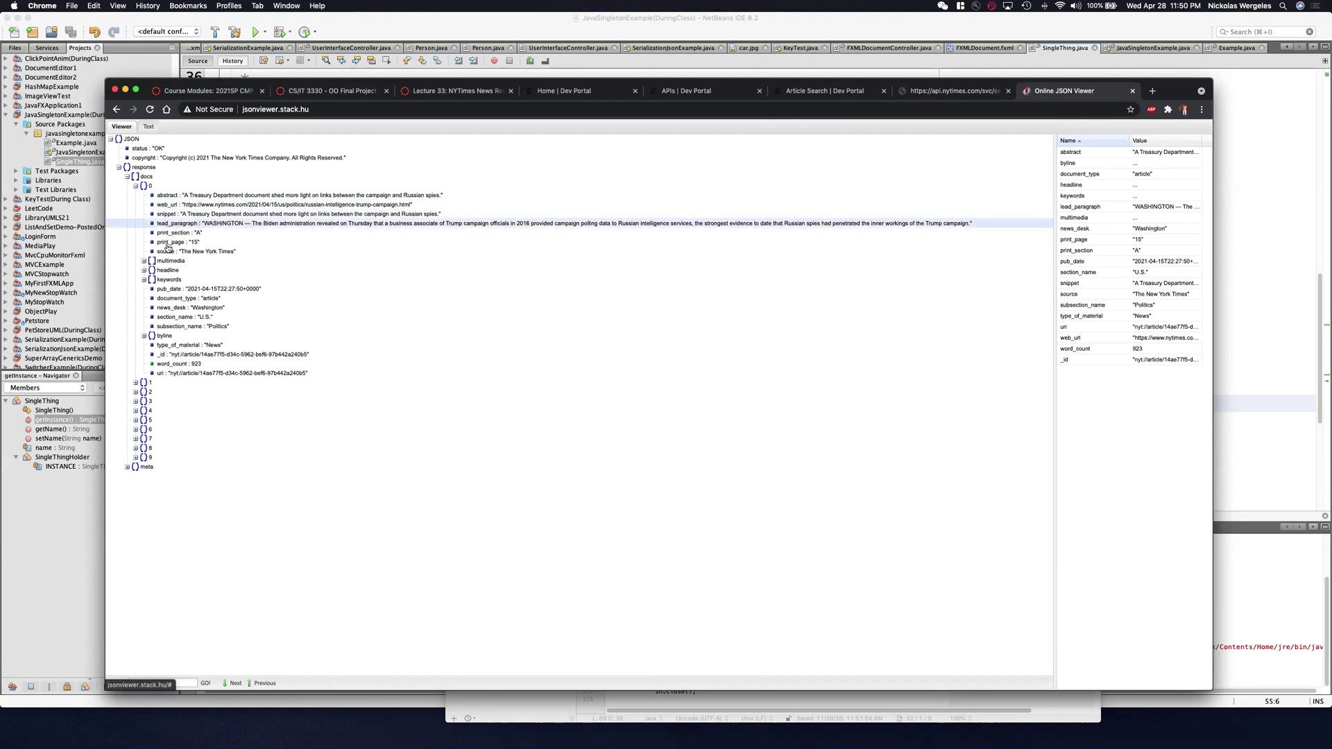
click(168, 253)
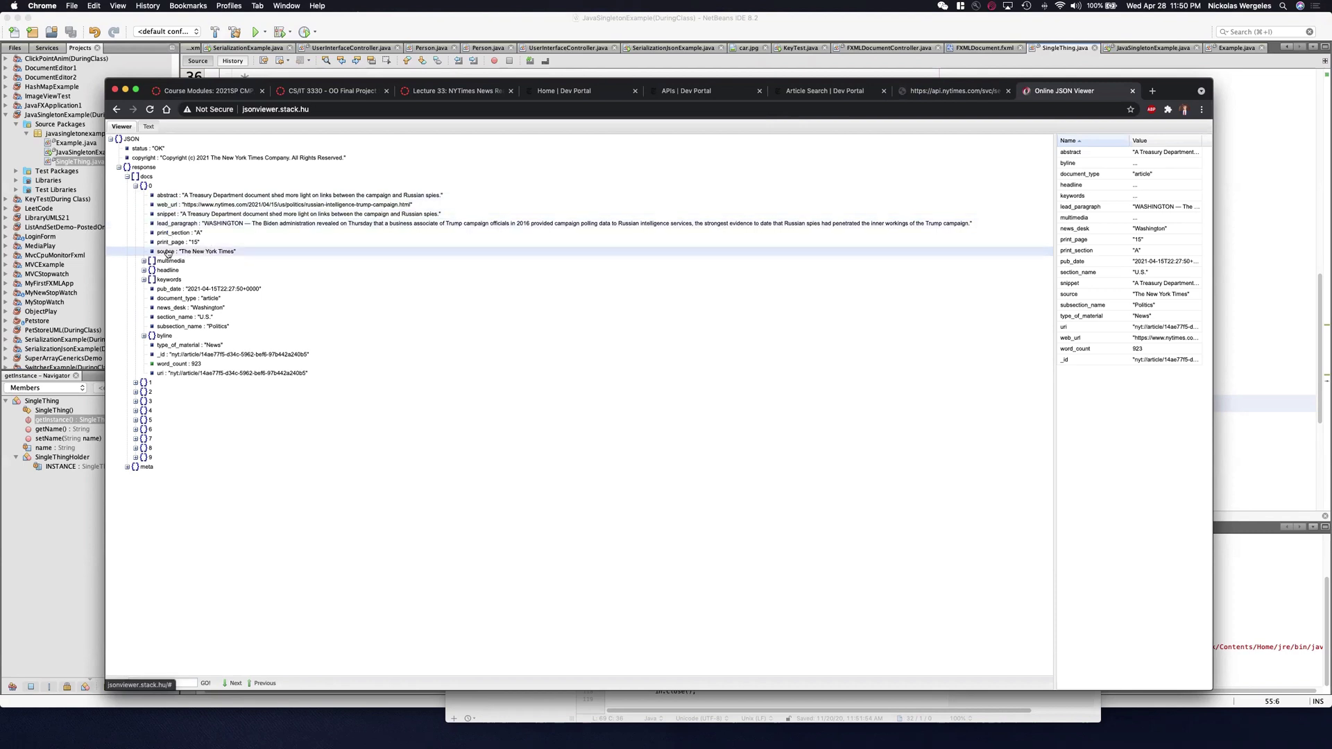
click(169, 289)
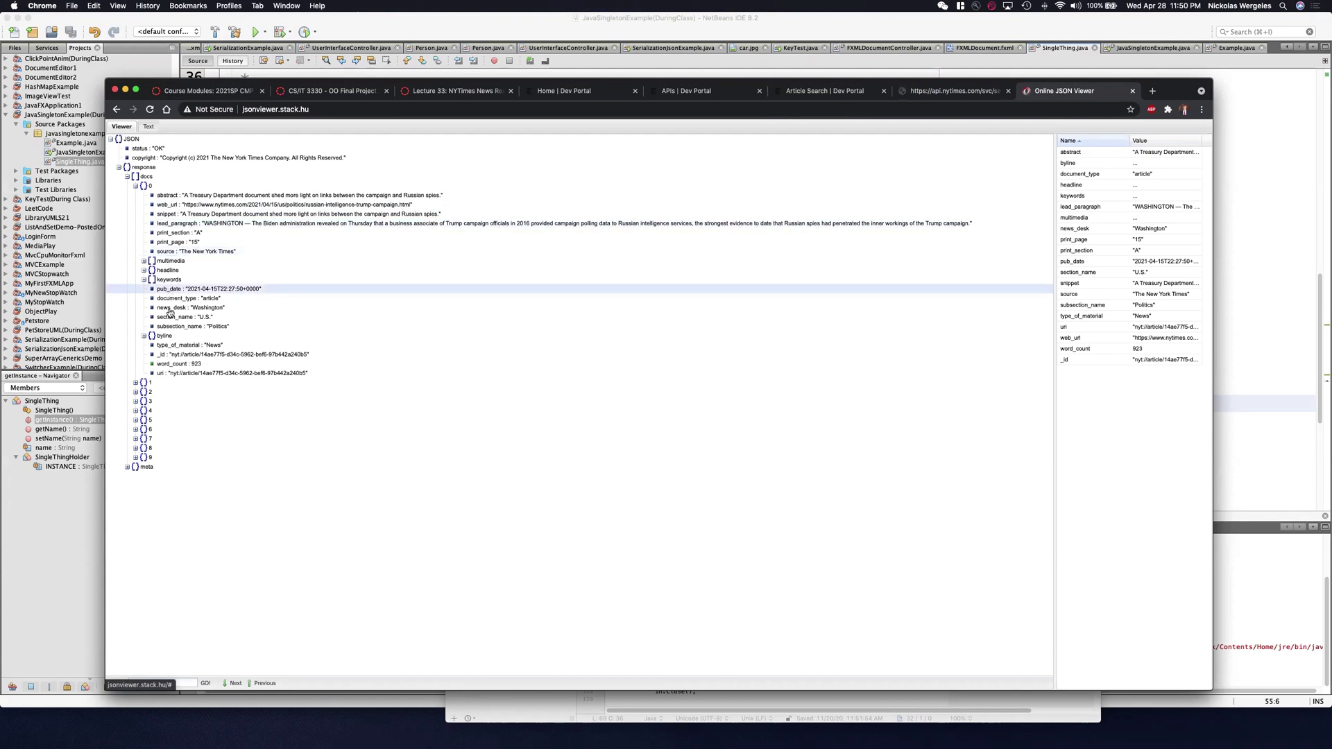
click(170, 300)
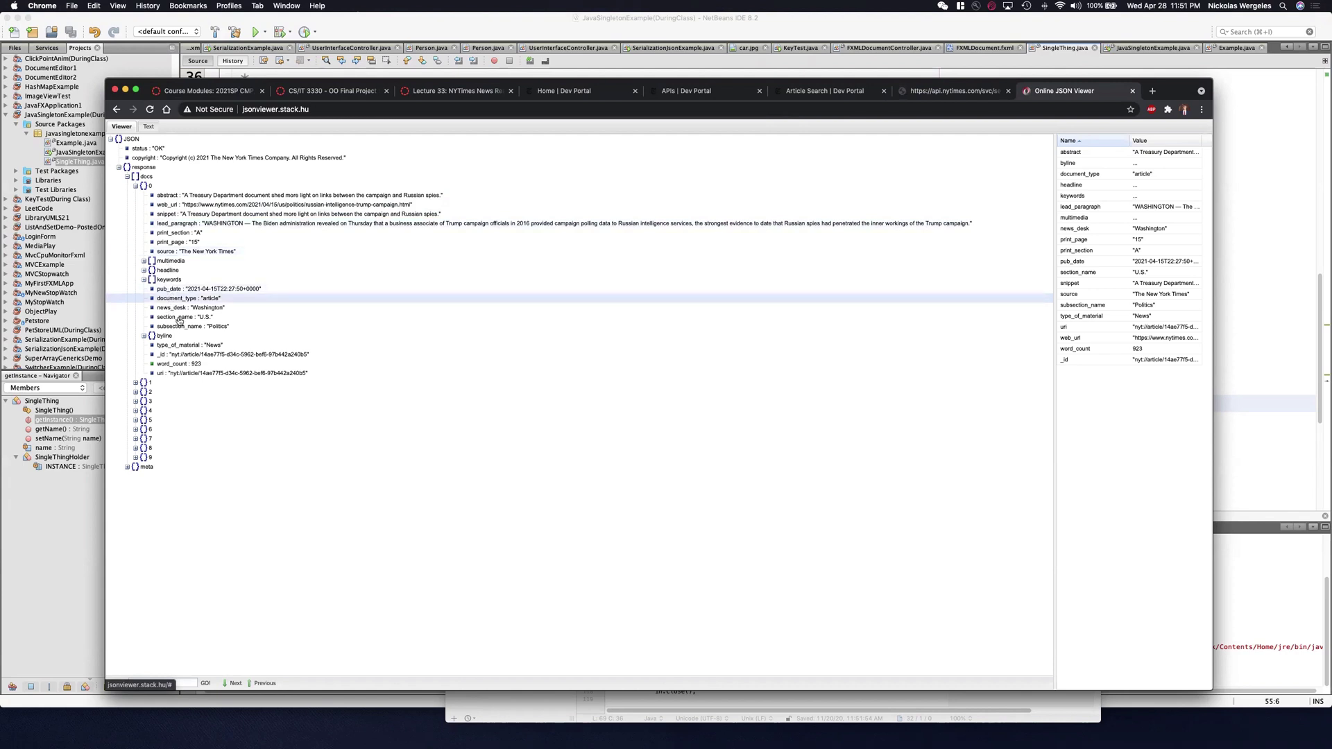
- Expand the keywords, headline and multimedia nodes, then check the first article's web_url value
click(144, 280)
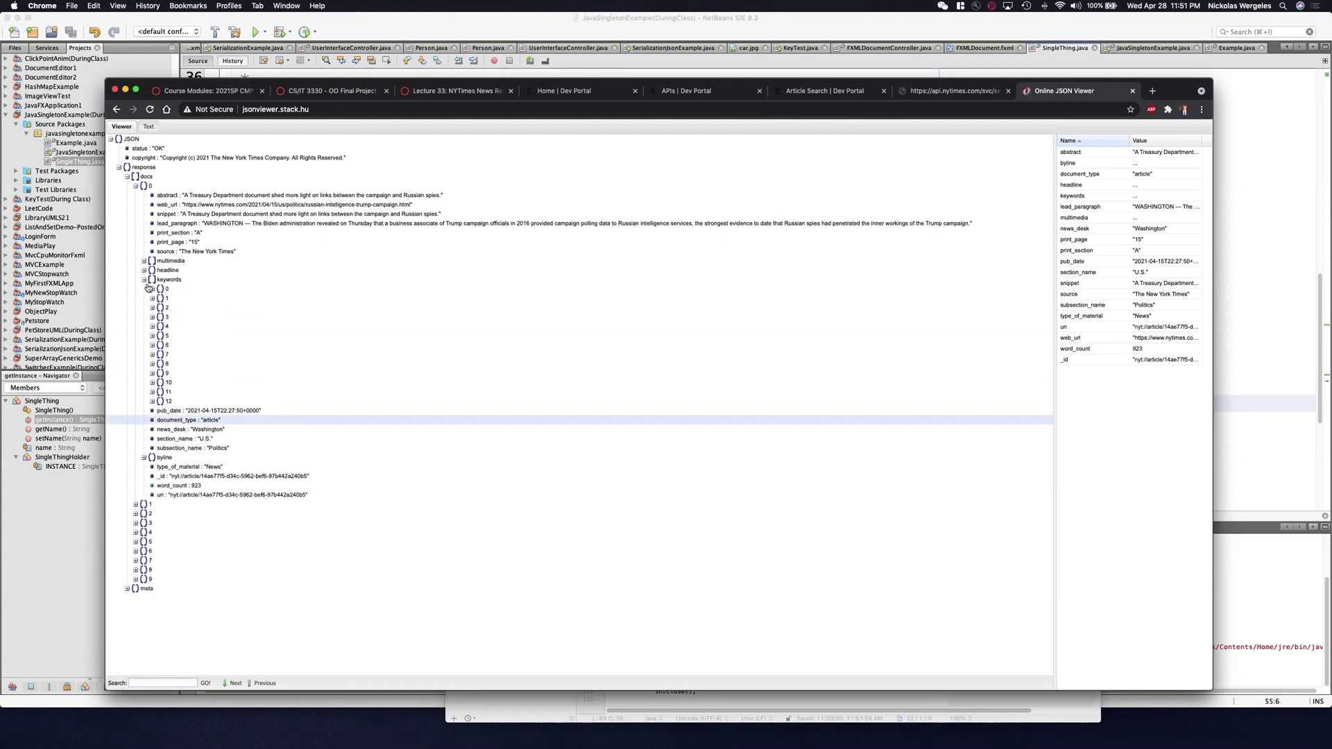
click(152, 290)
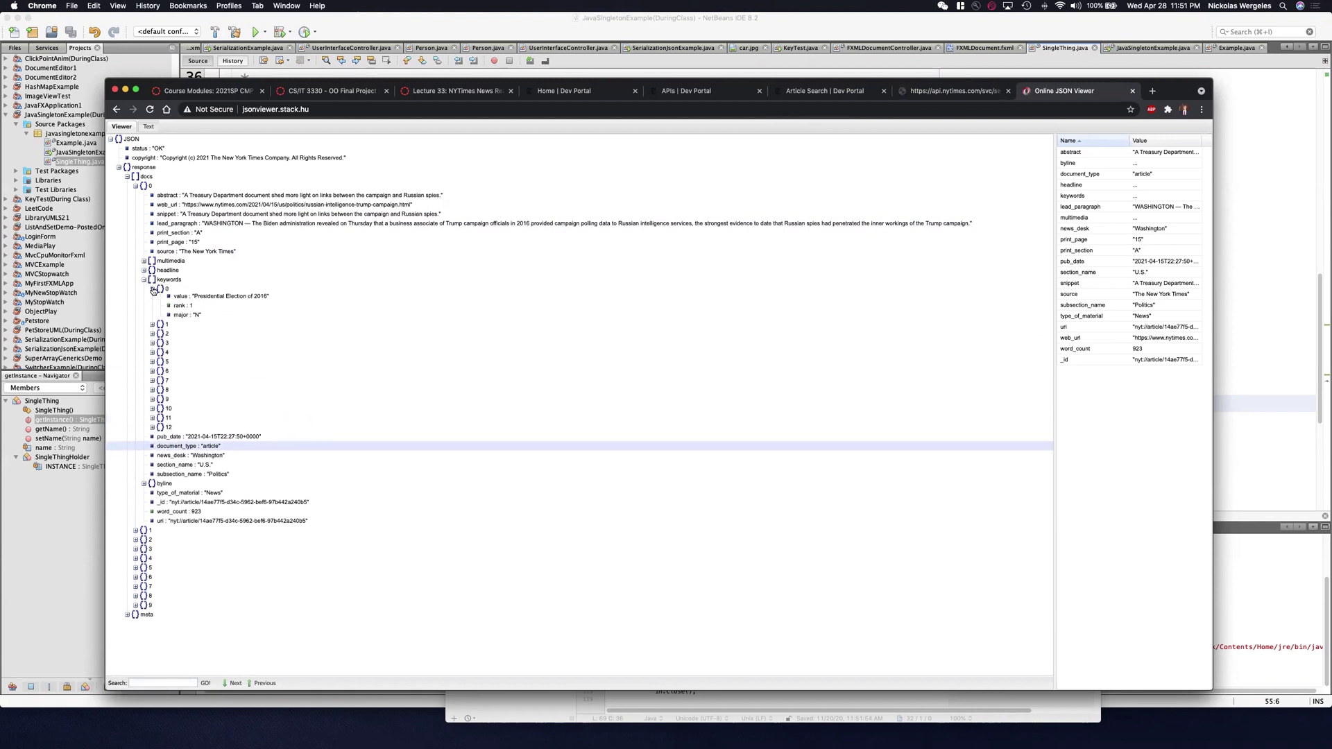
click(145, 270)
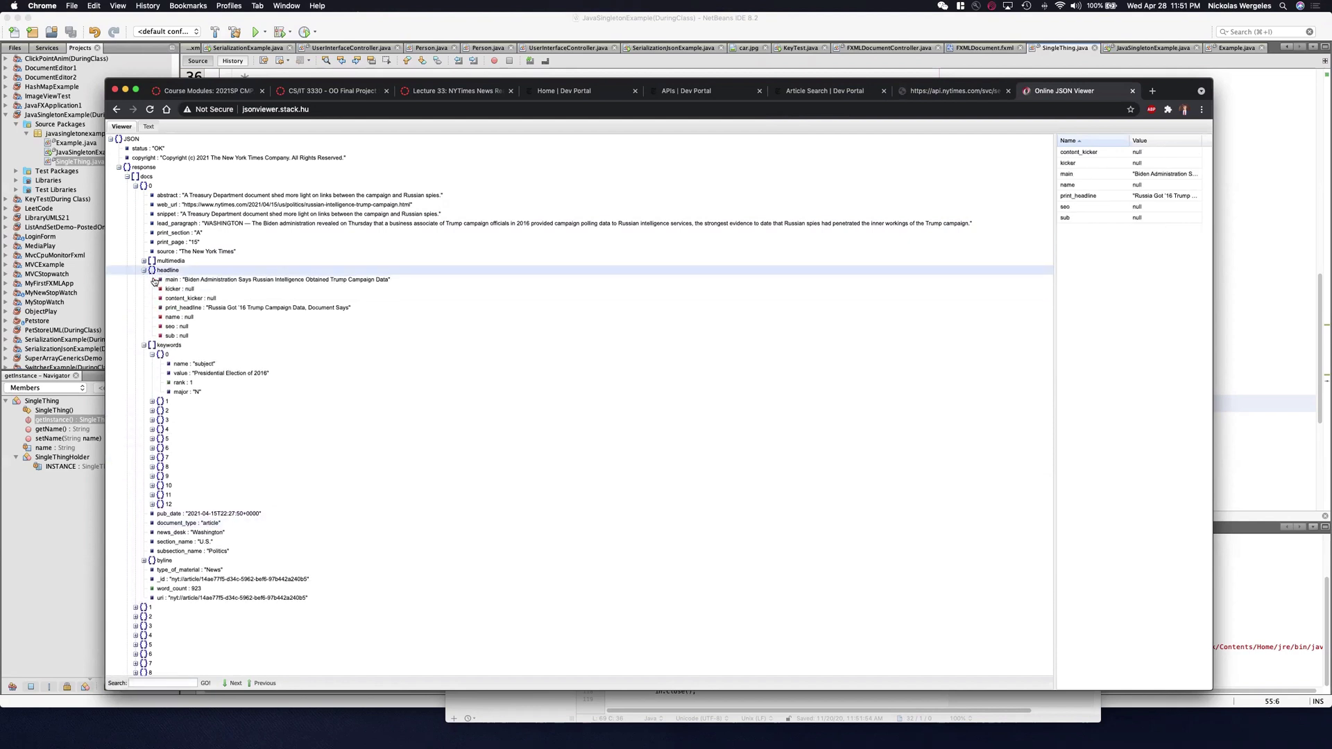
click(145, 262)
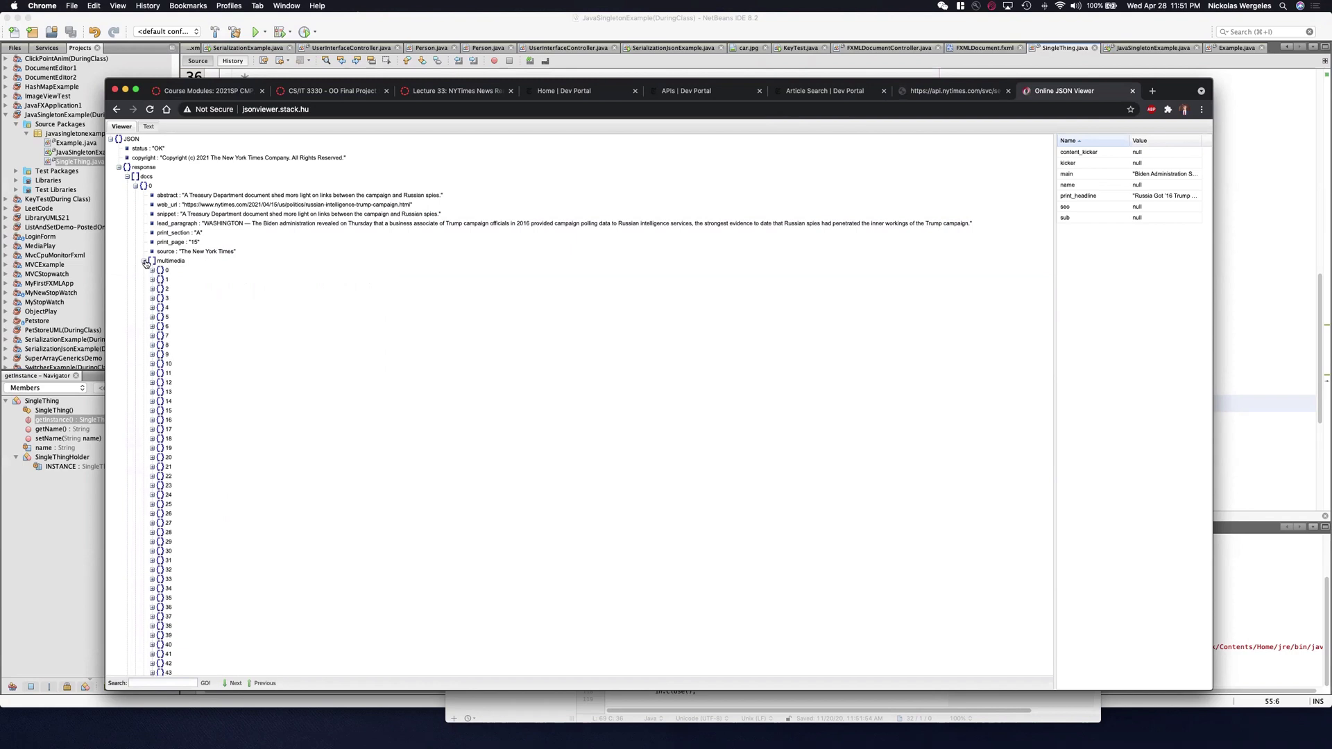
click(153, 271)
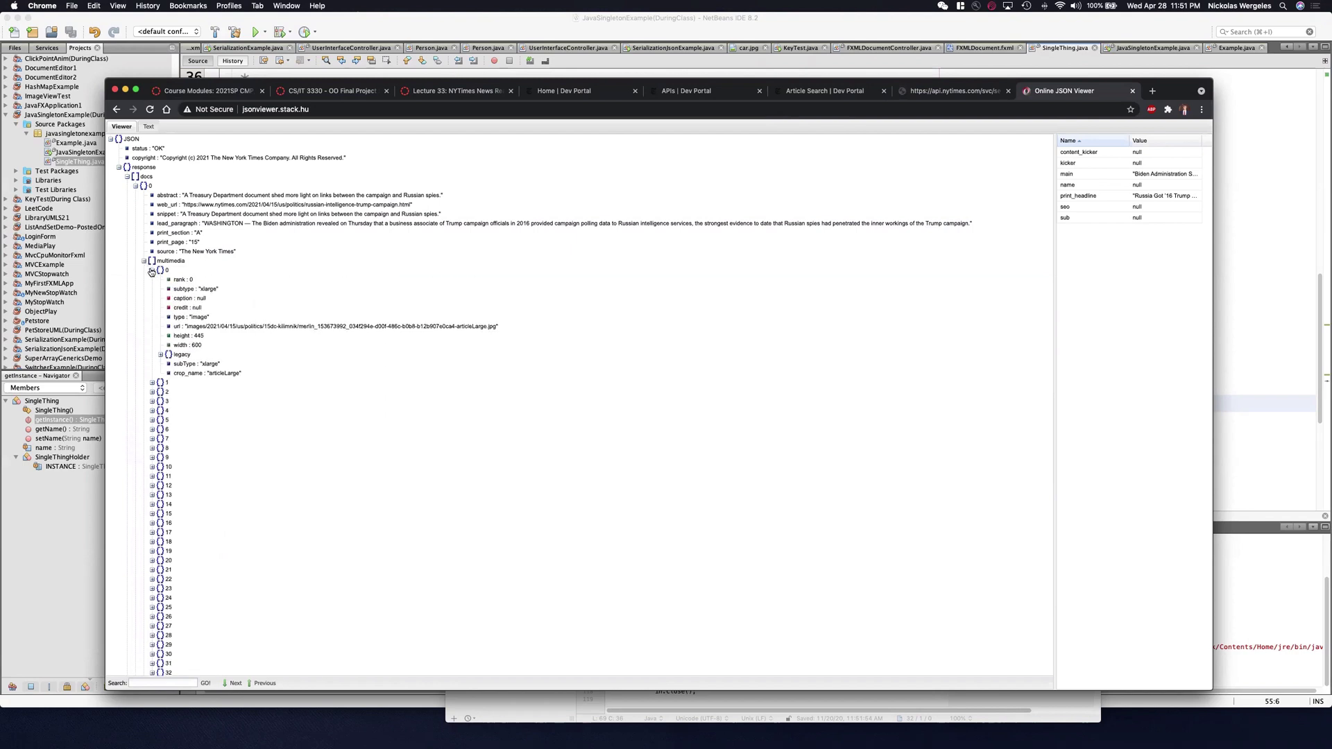
click(152, 271)
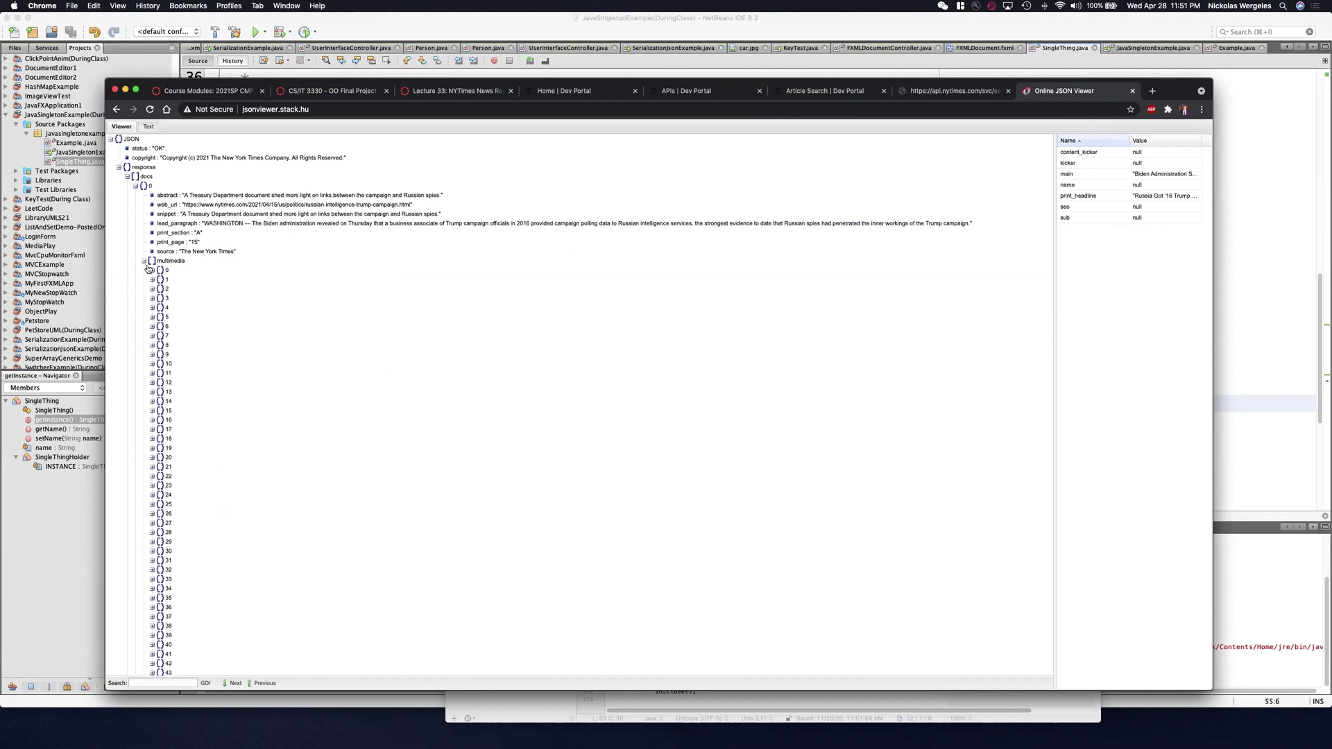
click(144, 262)
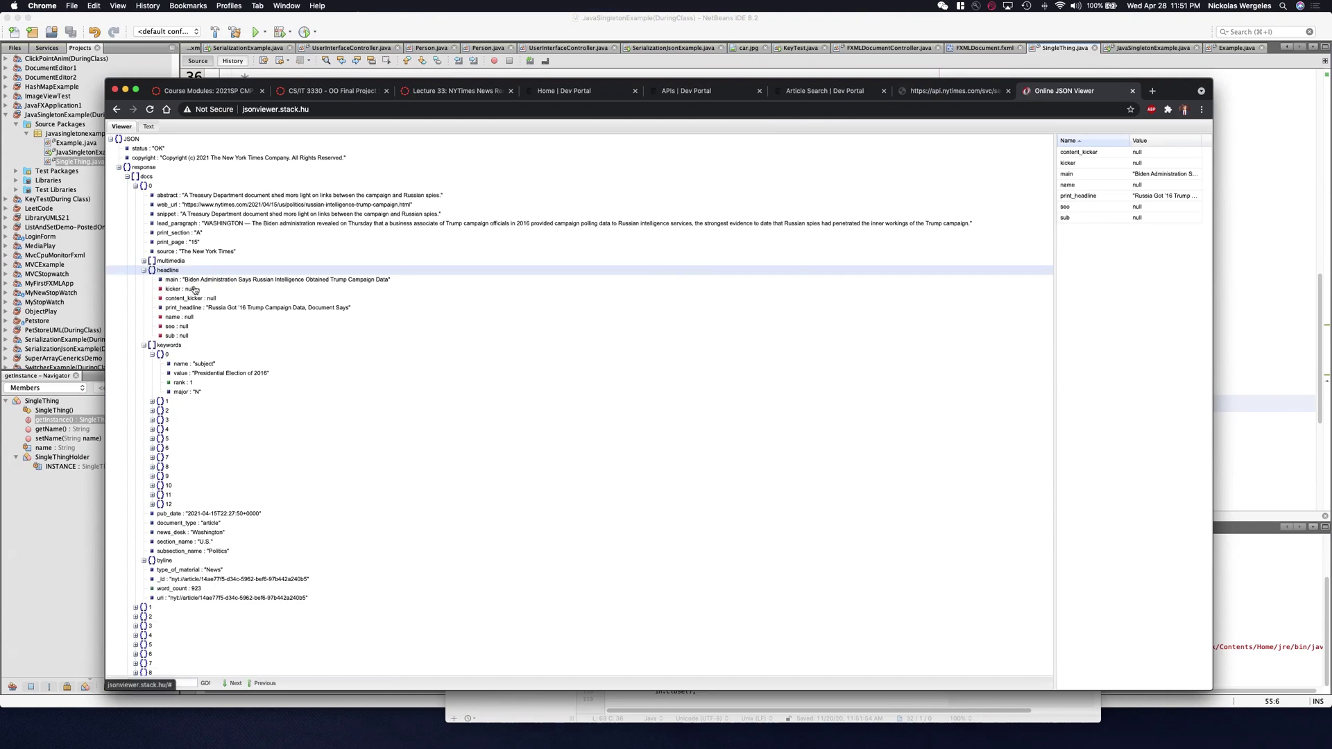
click(190, 206)
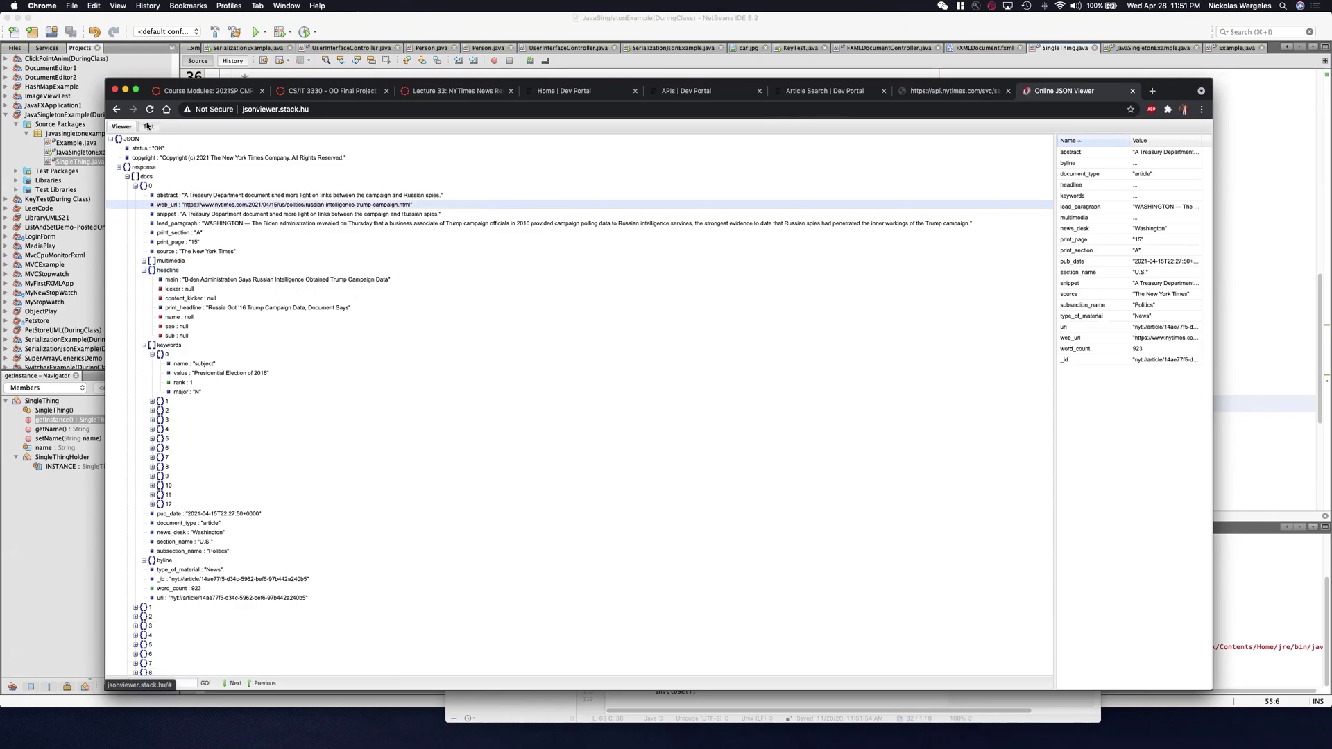
click(147, 126)
- Scroll to the top of the raw JSON, select the first article's web_url and copy it into a new tab
scroll(293, 273, up, 5)
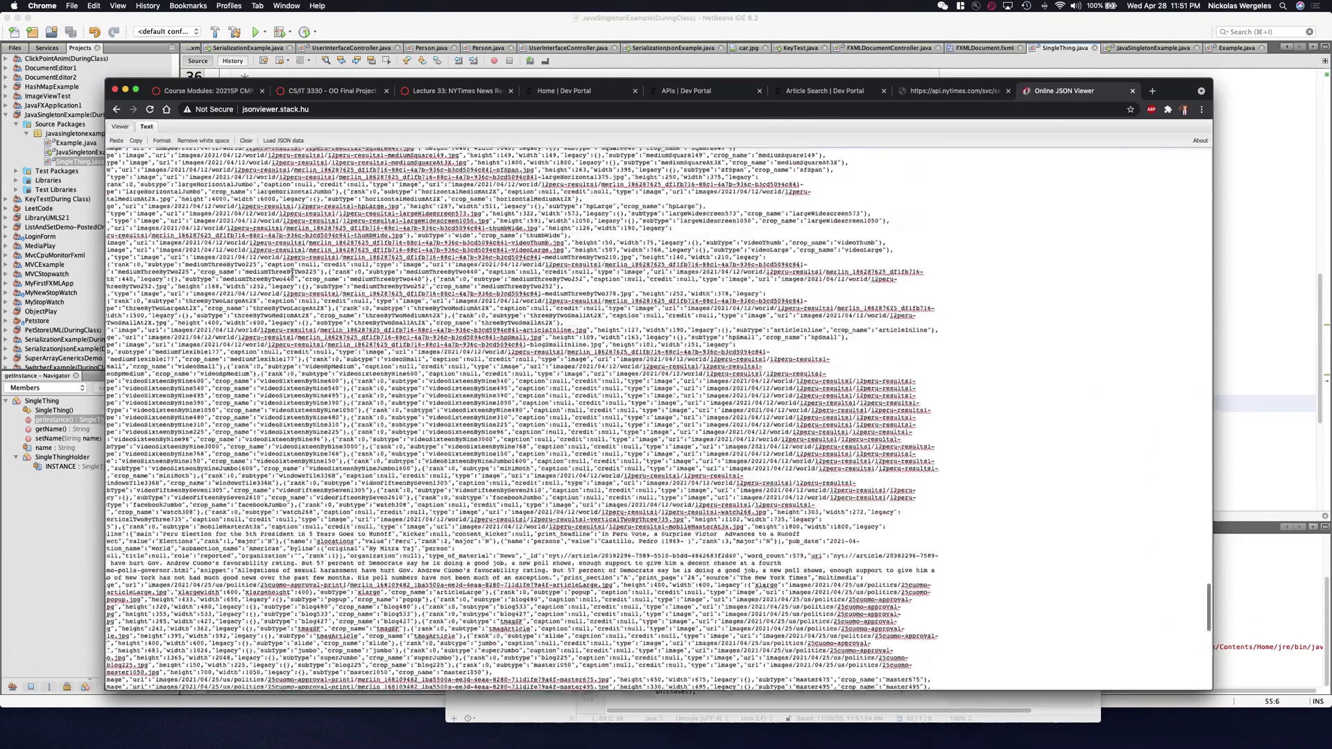
scroll(292, 272, up, 15)
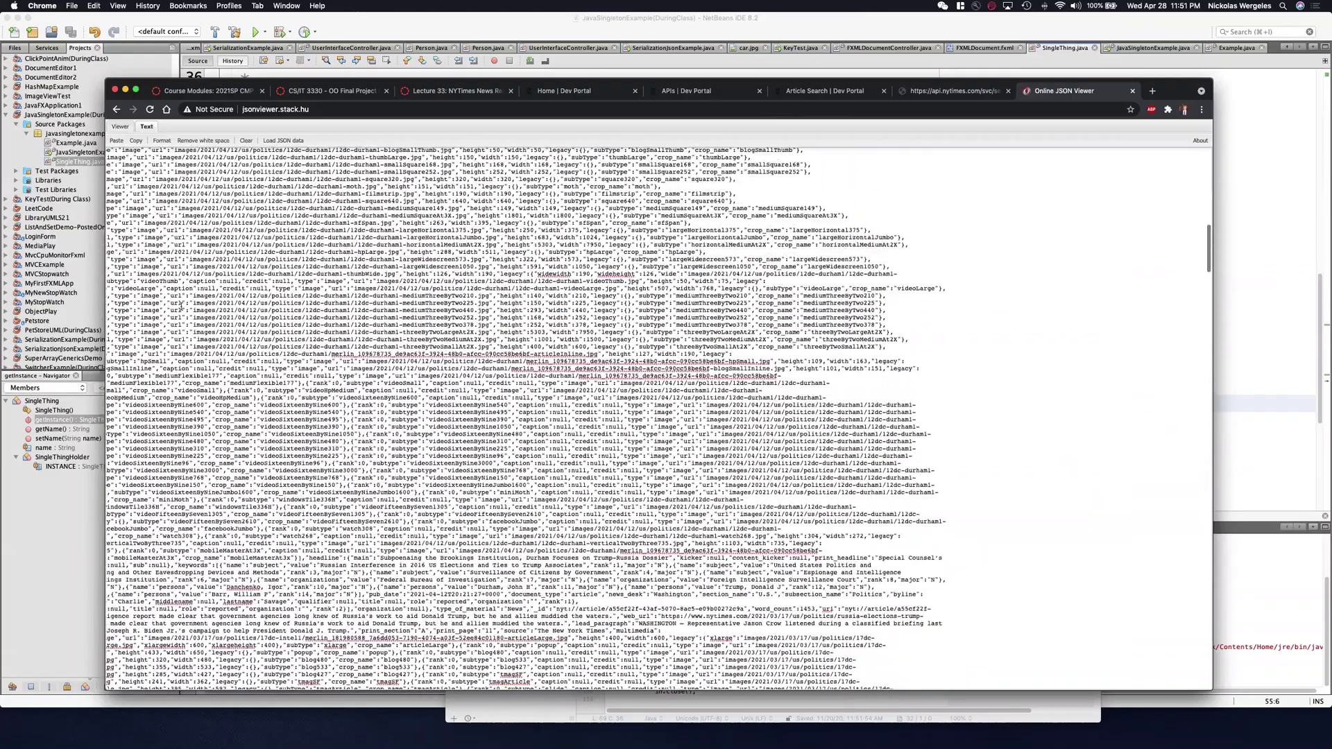
scroll(197, 305, up, 10)
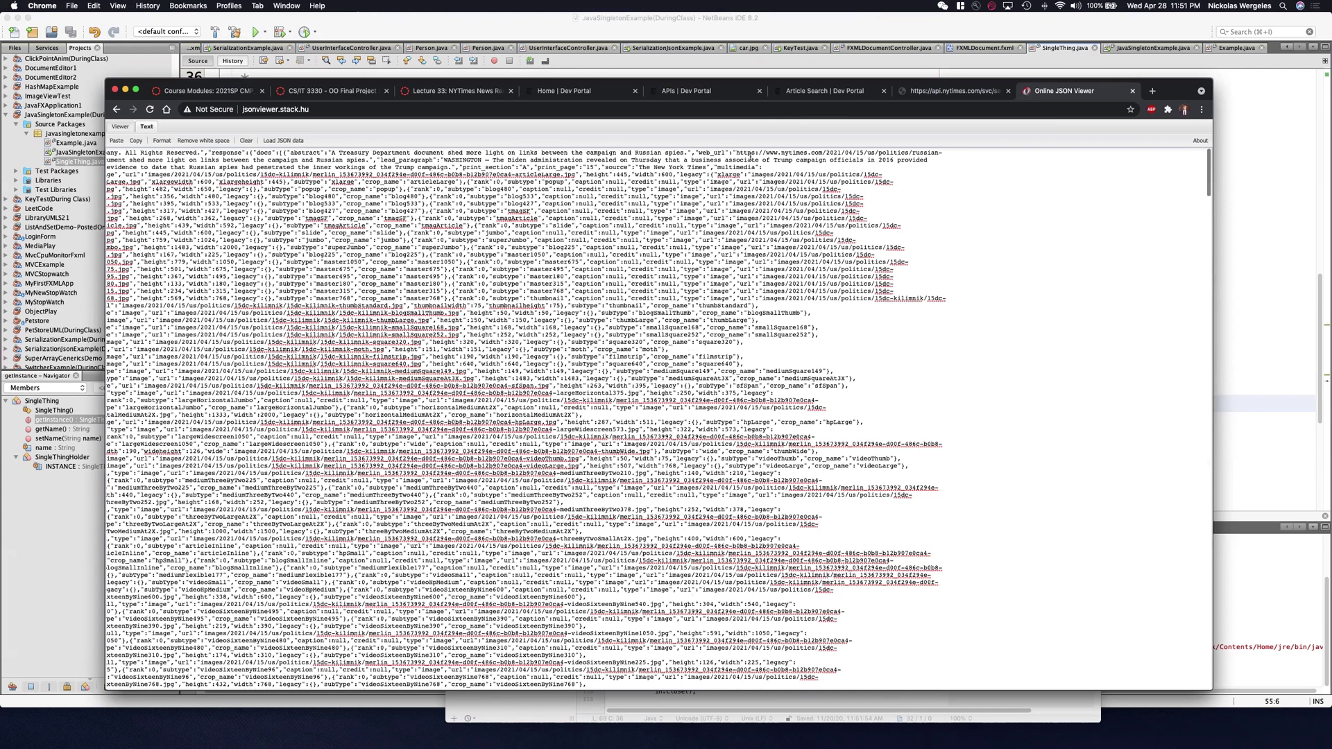
click(799, 152)
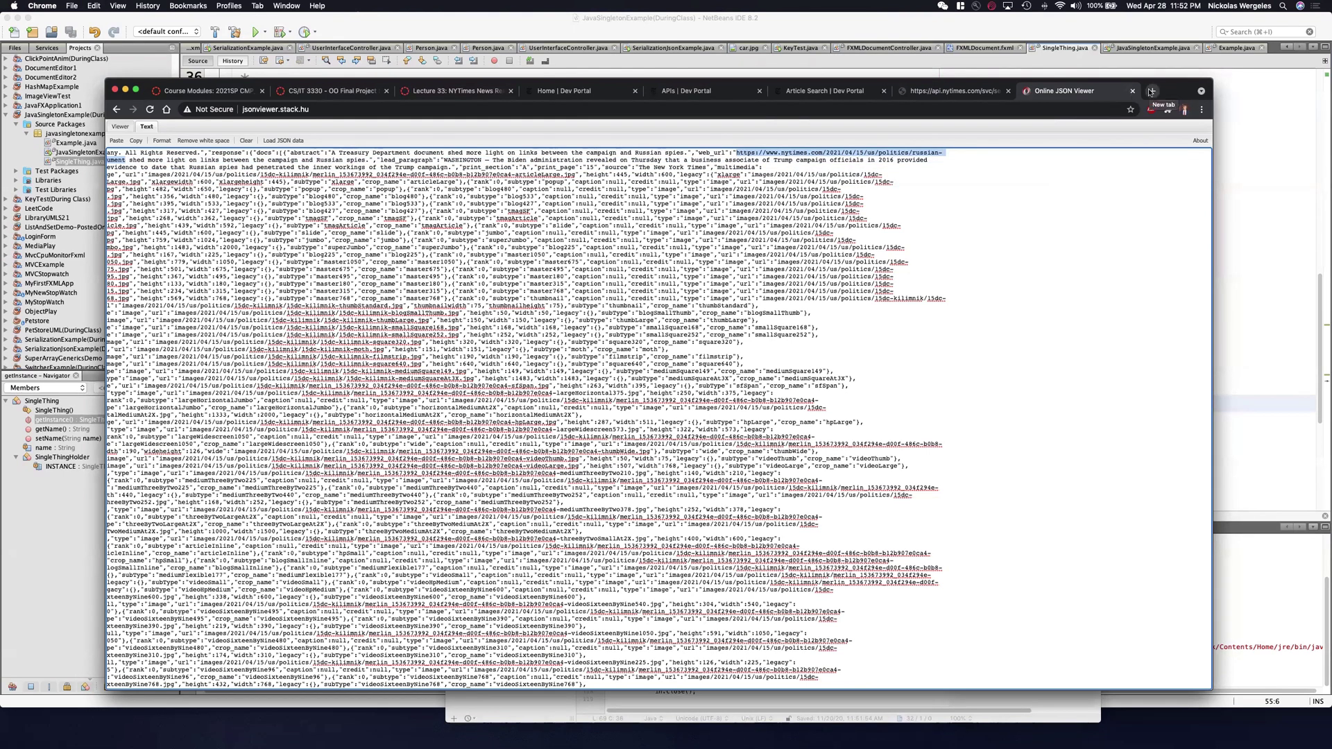
click(1150, 92)
- Paste the copied web_url, load the NYT article and scroll through it
text(https://www.nytimes.com/2021/04/15/us/politics/russian-intelligence-trump-campaign.html)
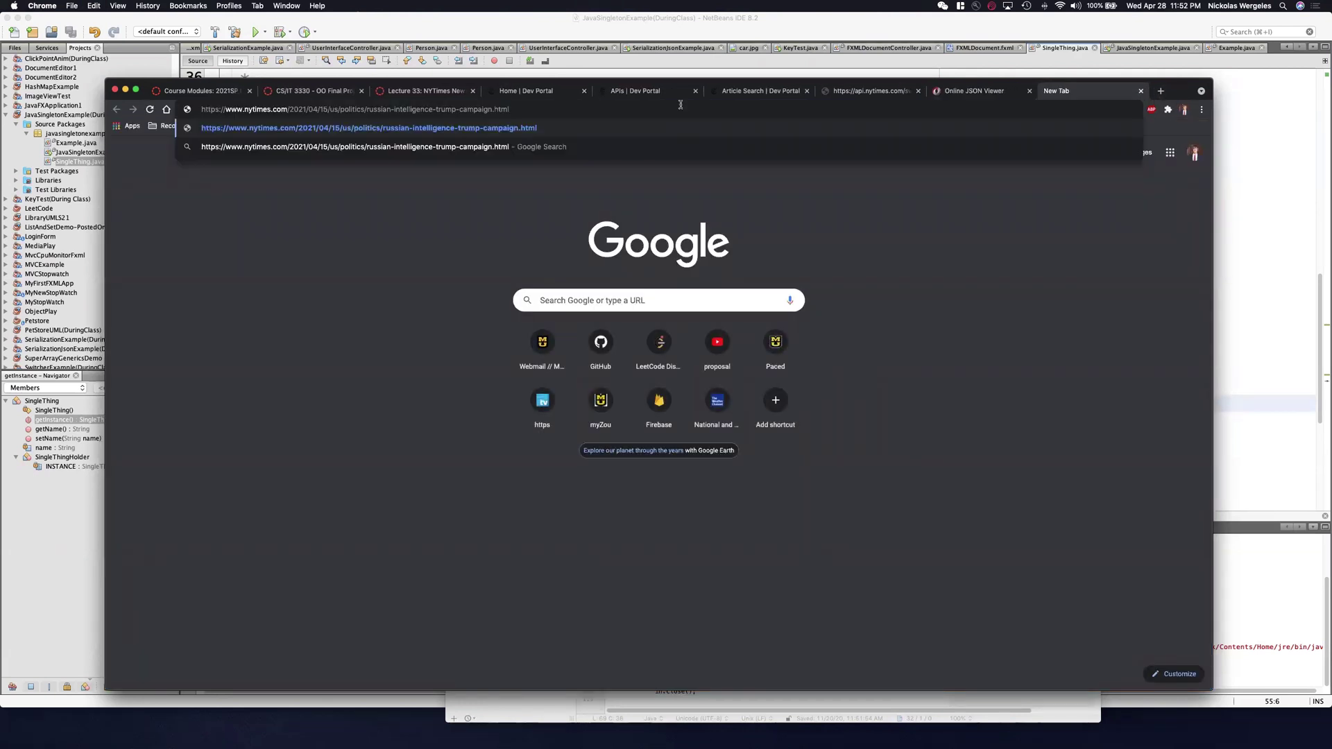
key(Return)
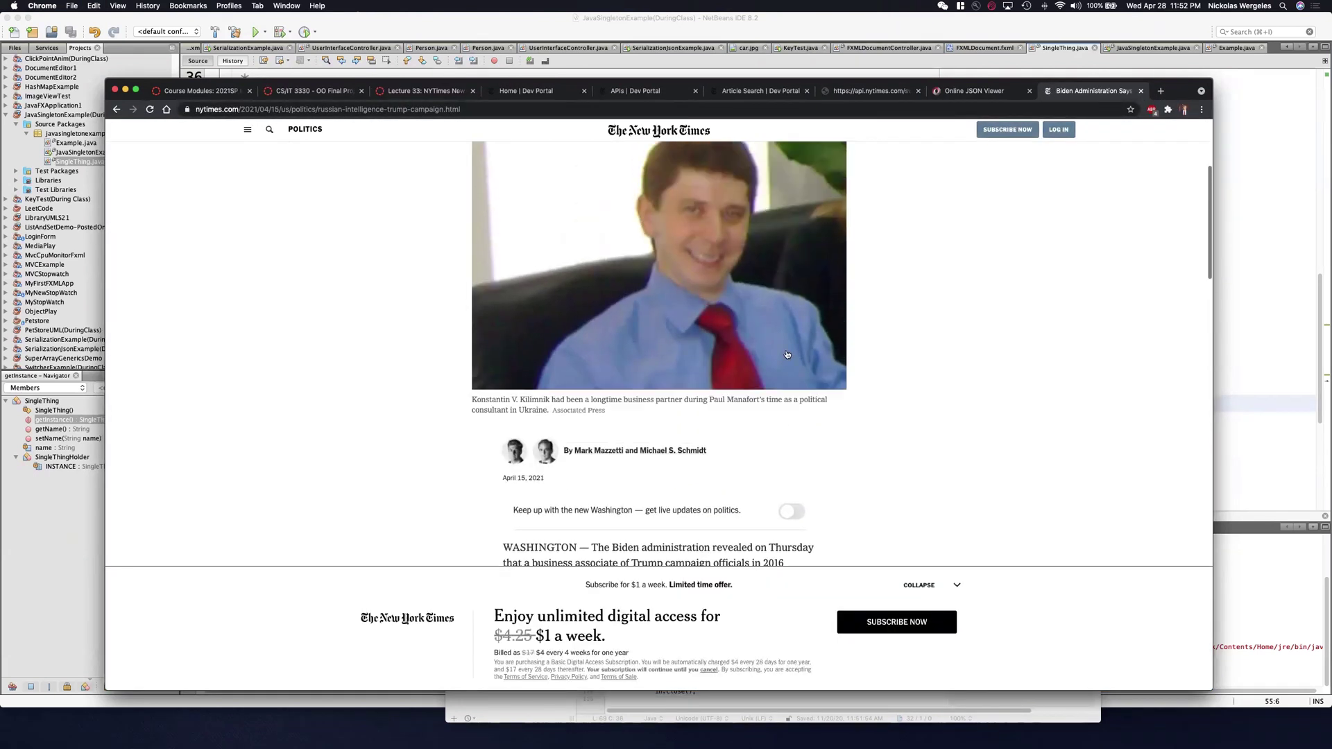
scroll(786, 354, down, 10)
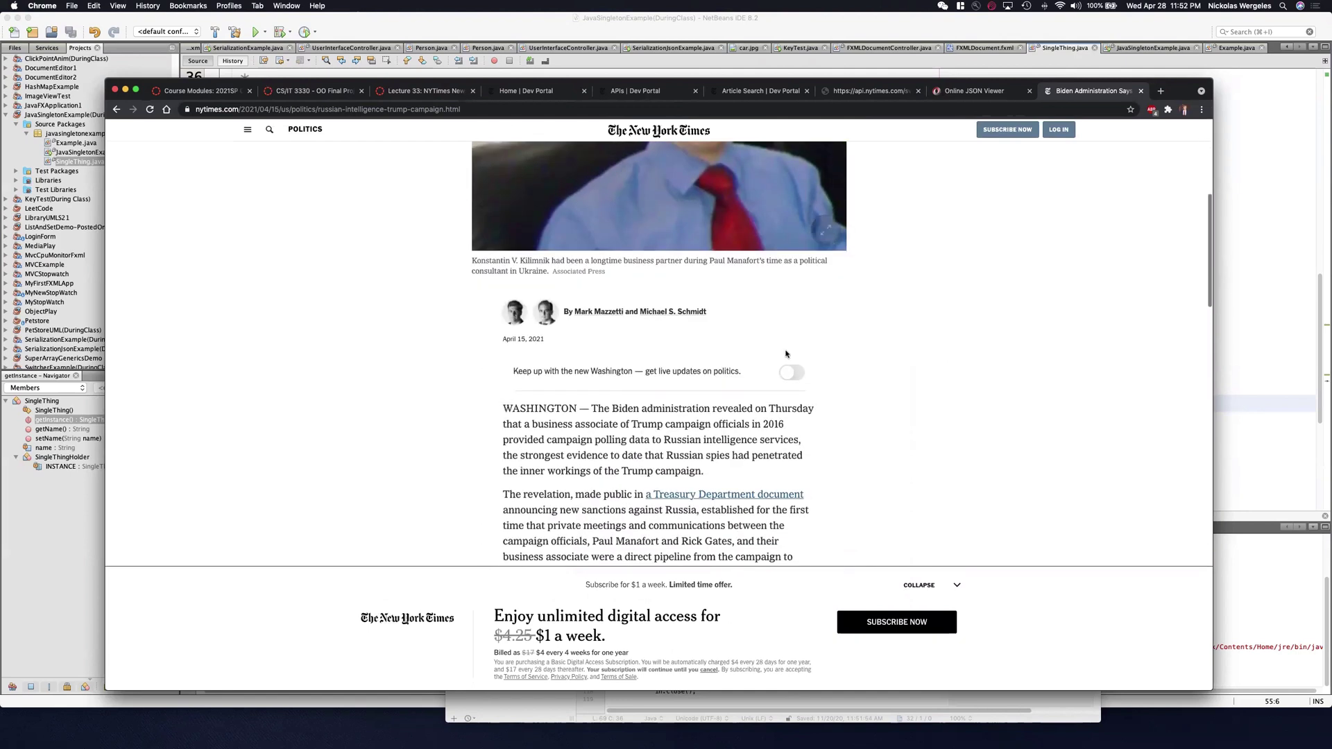
scroll(786, 354, down, 1)
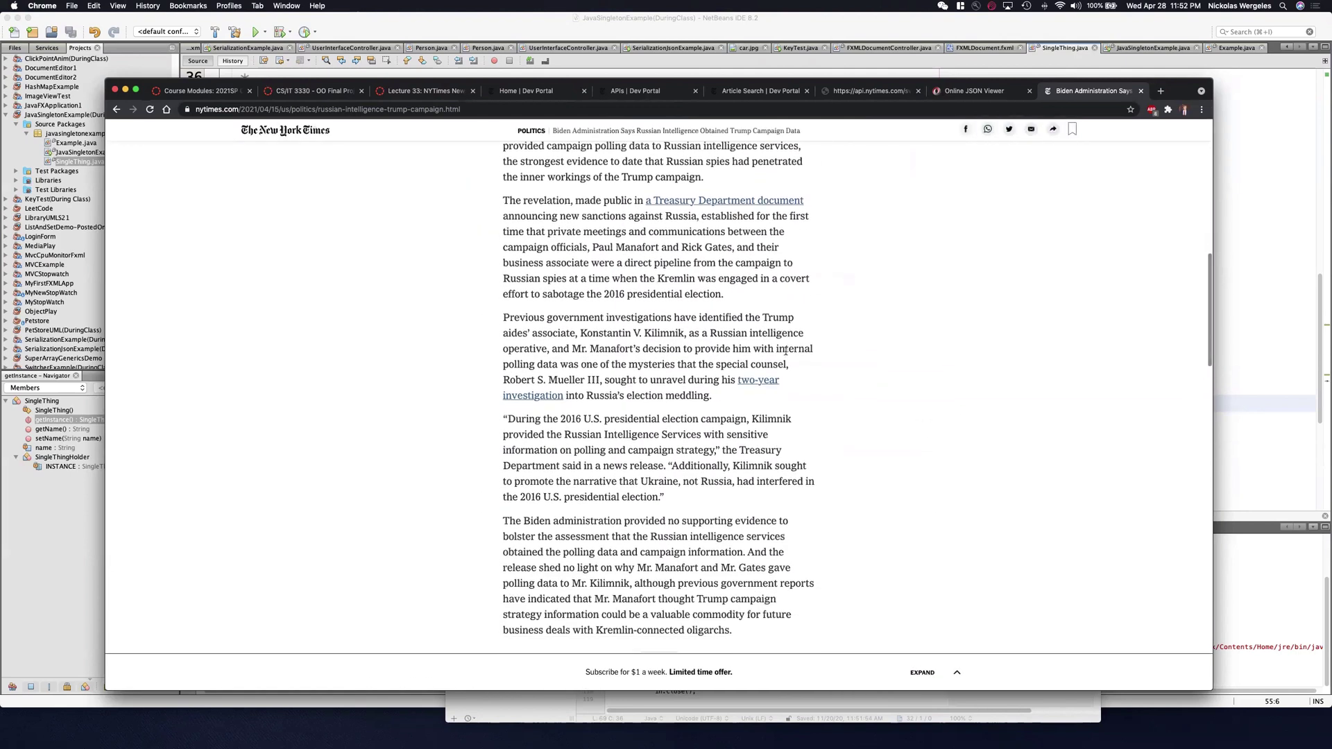
scroll(786, 352, up, 10)
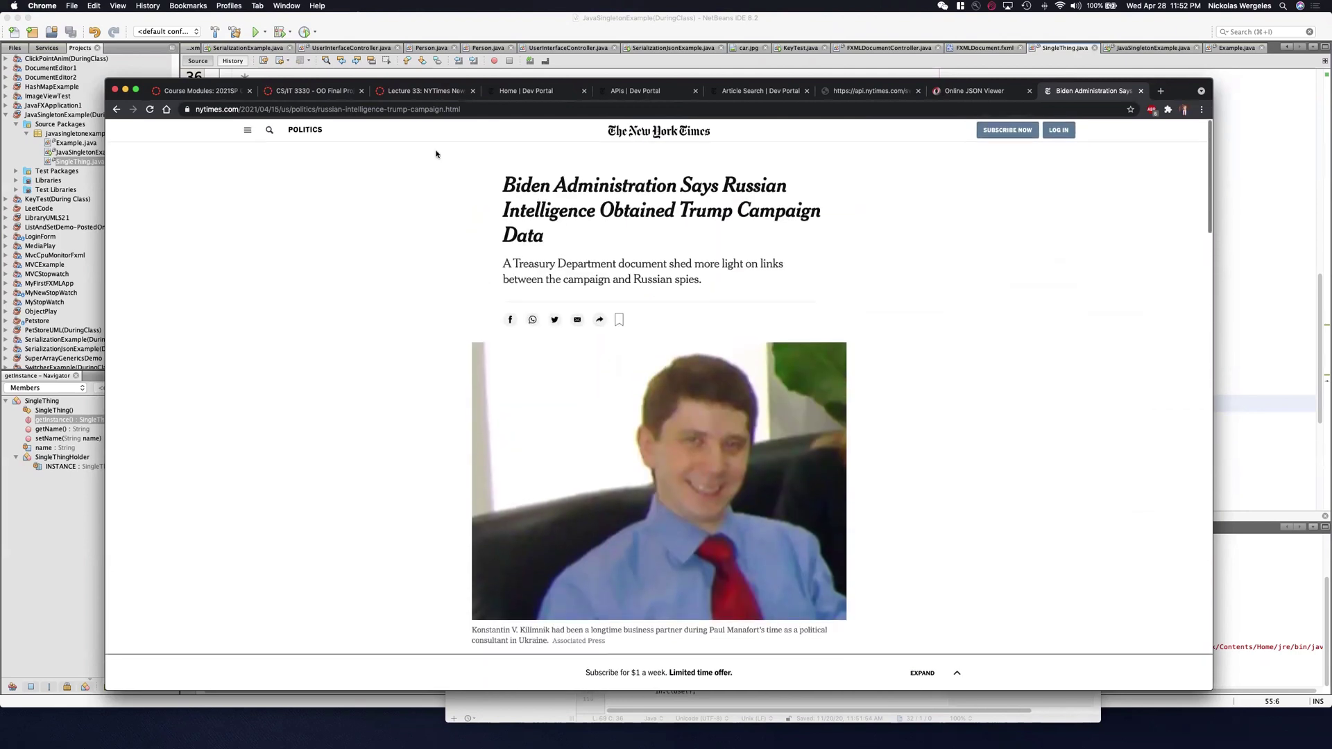
- Go to The New York Times homepage and scroll through its Features and Science & Technology sections
click(685, 132)
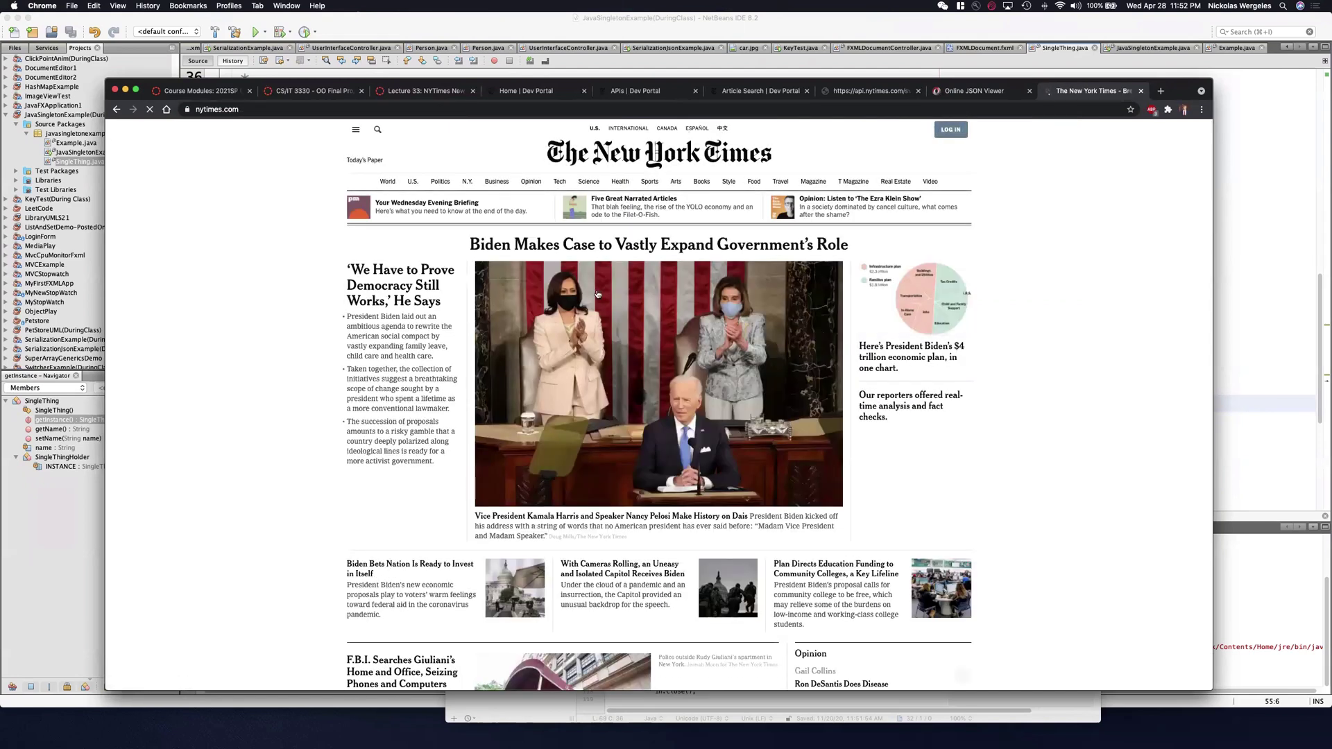
scroll(566, 368, down, 5)
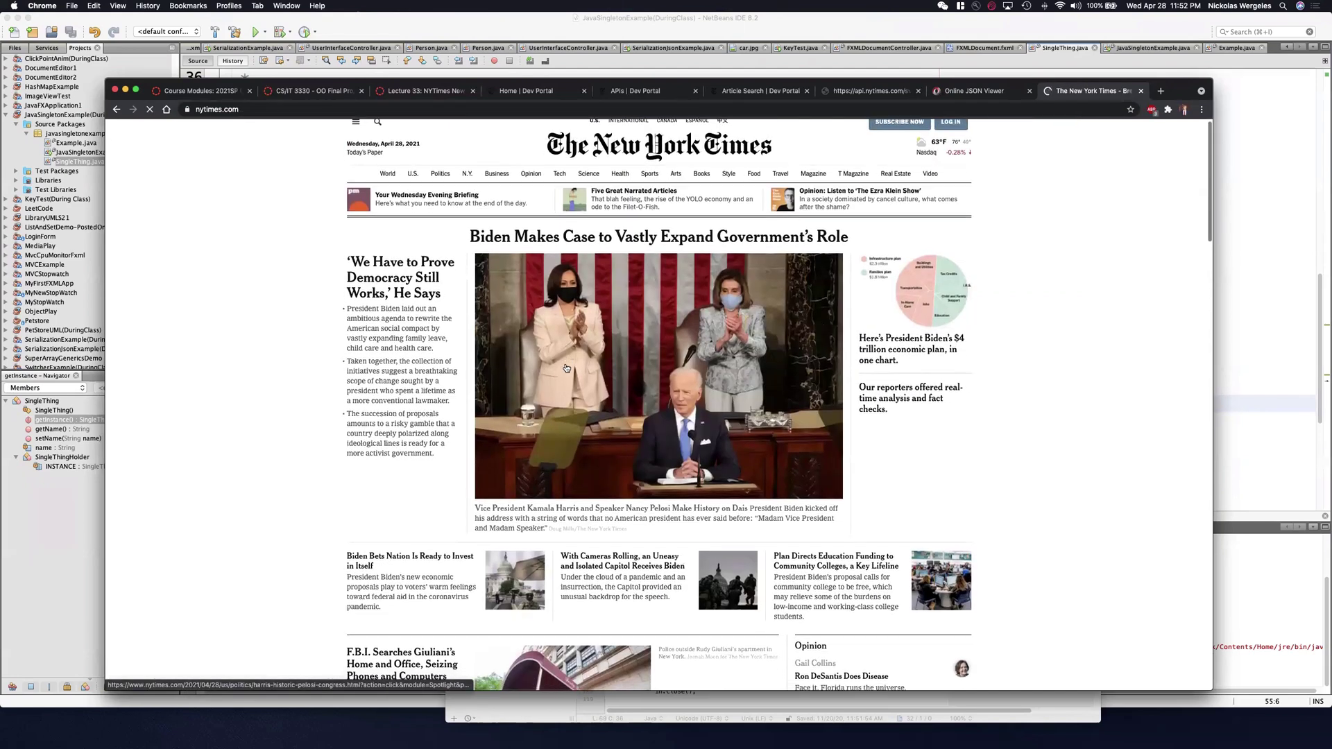
scroll(566, 368, down, 5)
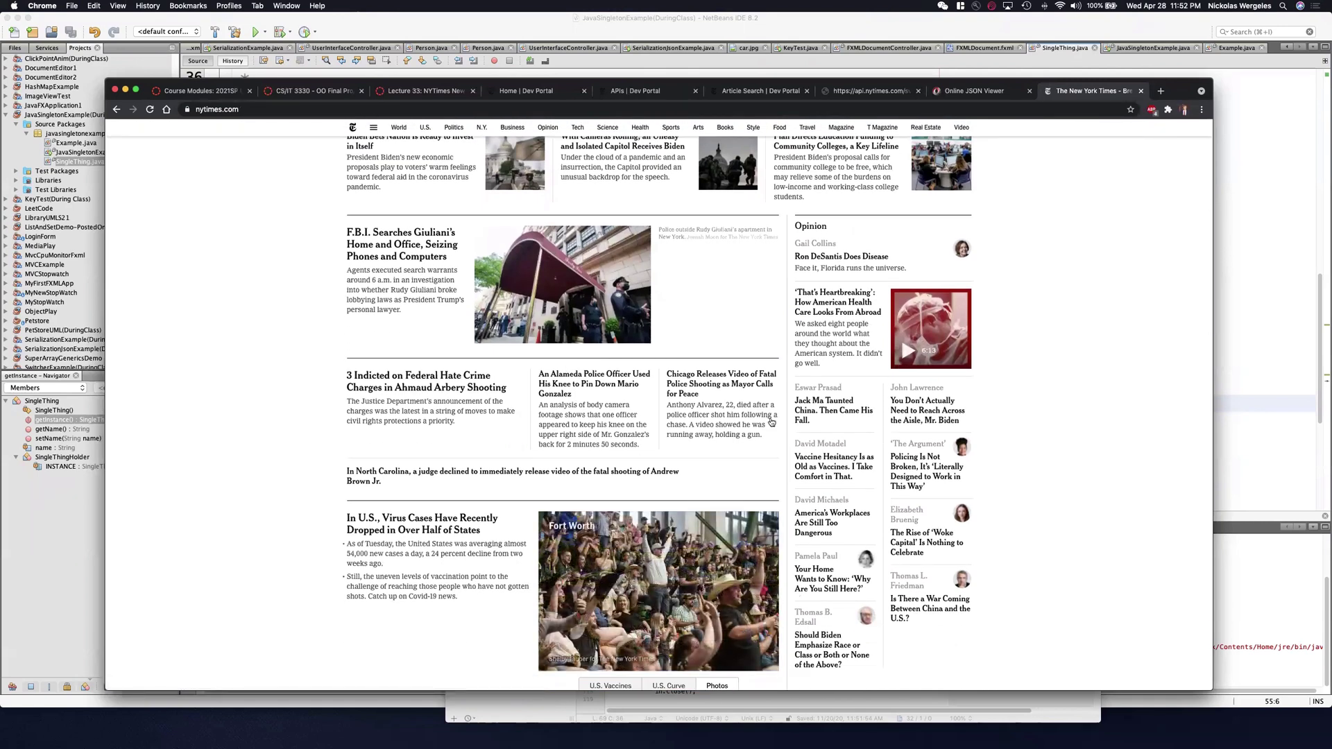
scroll(771, 423, down, 5)
scroll(771, 423, down, 10)
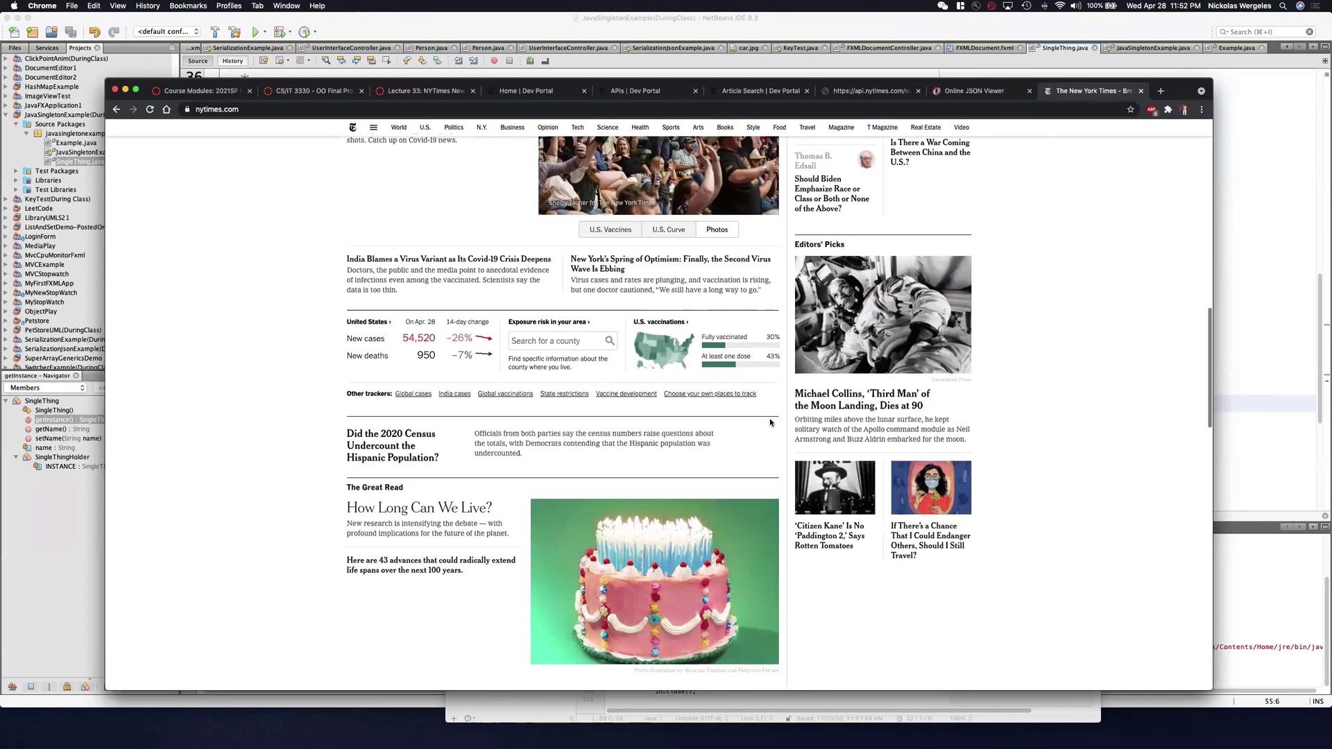
scroll(770, 421, down, 5)
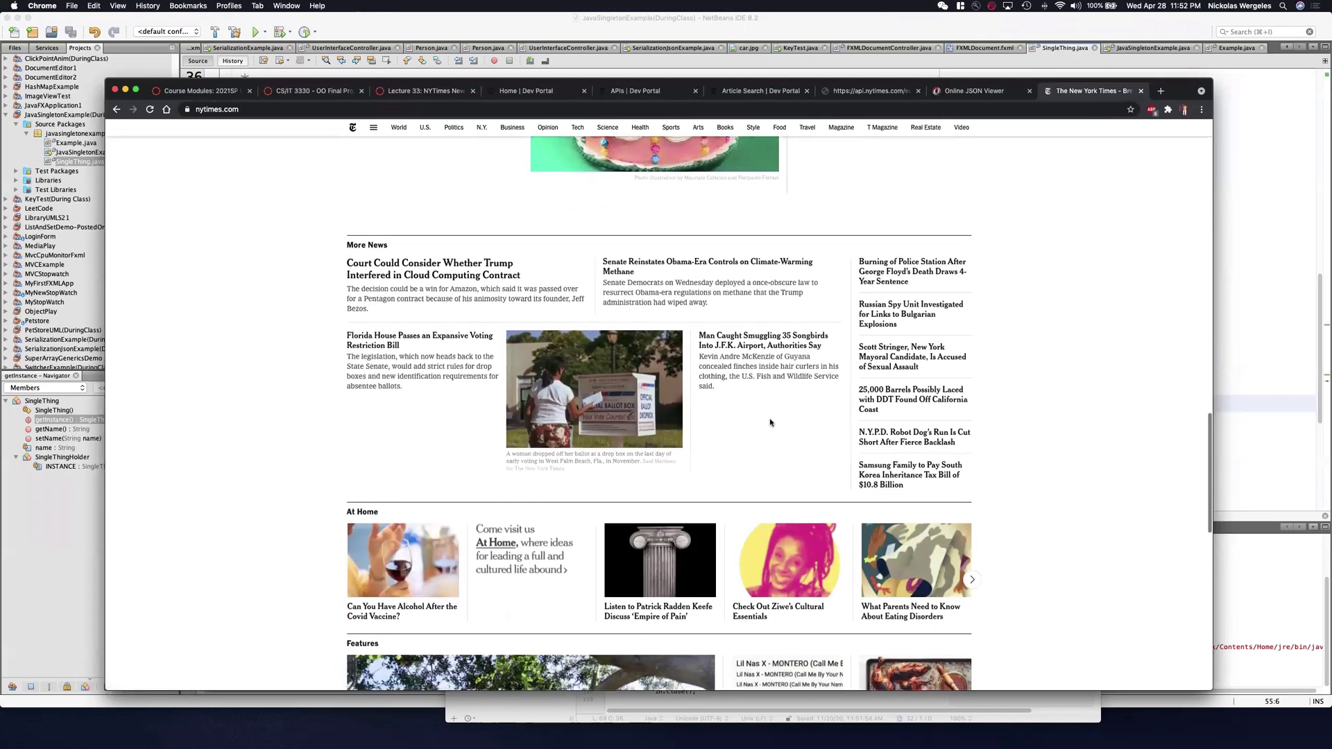
scroll(771, 423, down, 6)
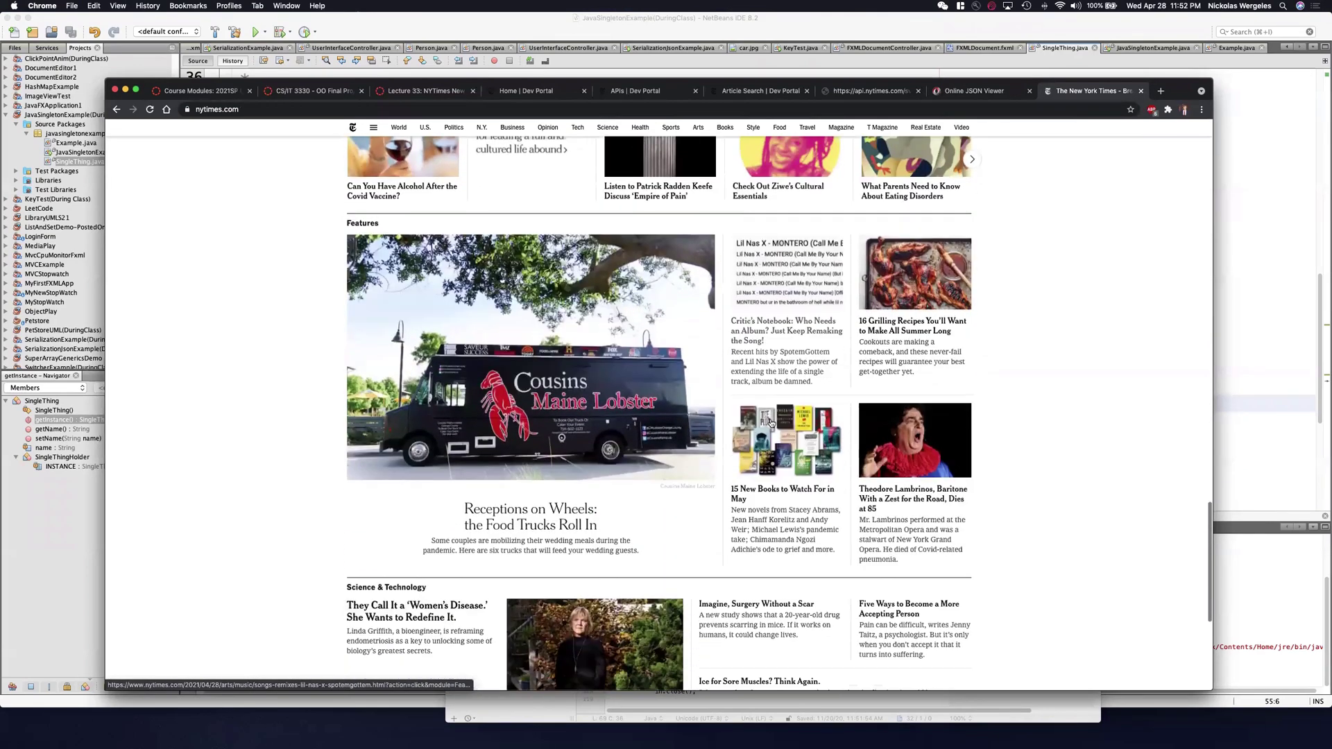
scroll(770, 421, up, 20)
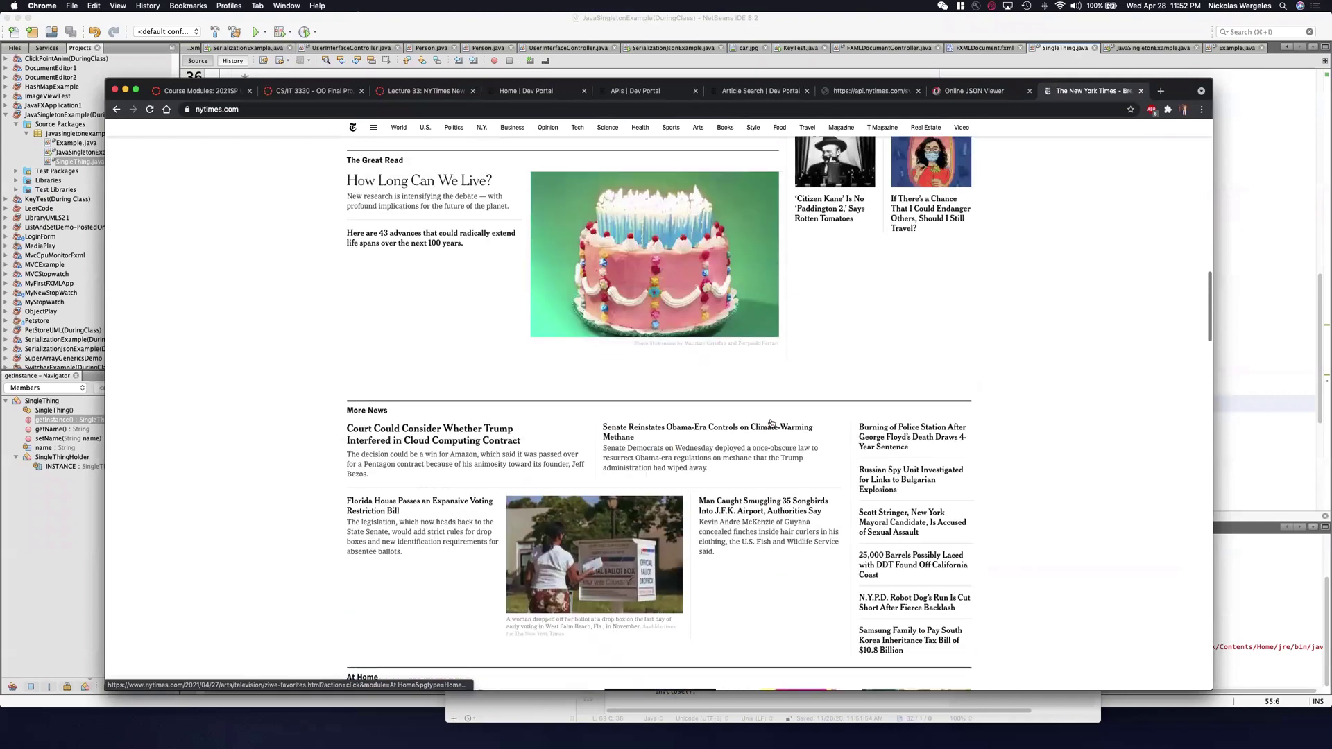
scroll(770, 422, up, 6)
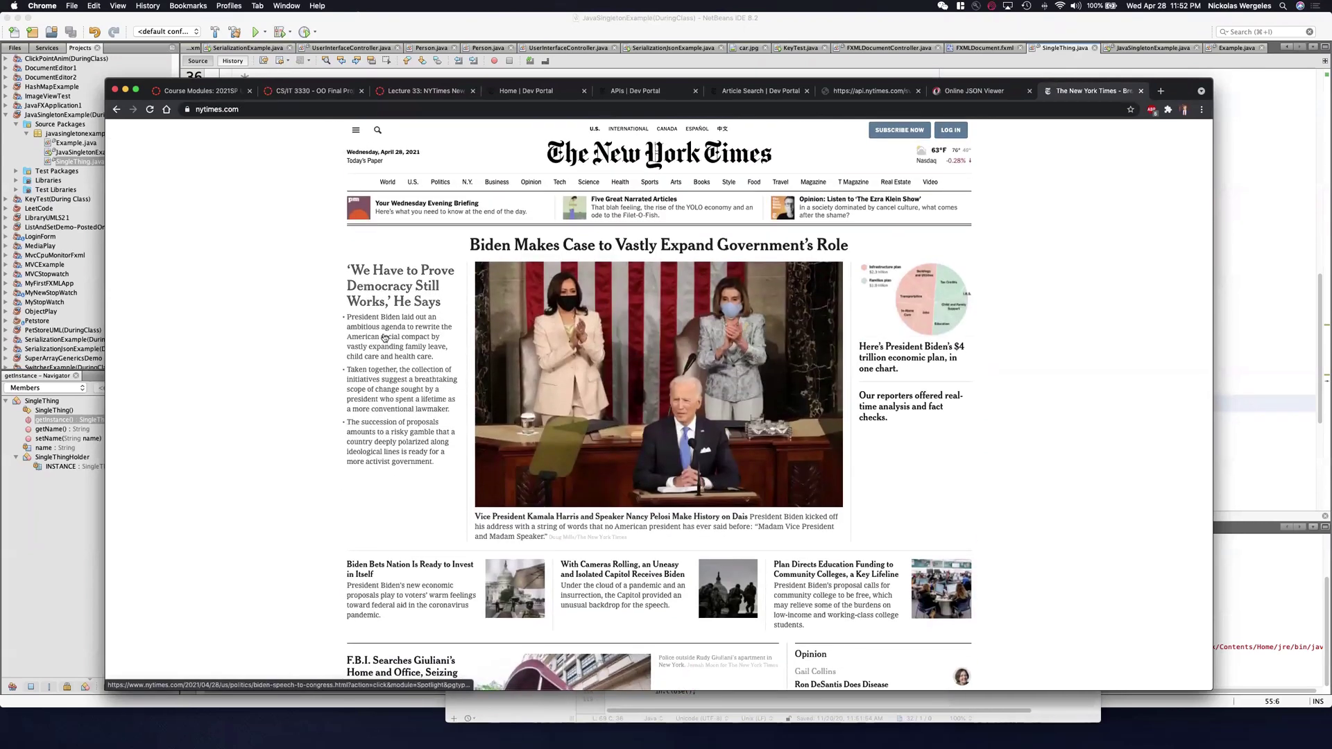
scroll(551, 406, down, 20)
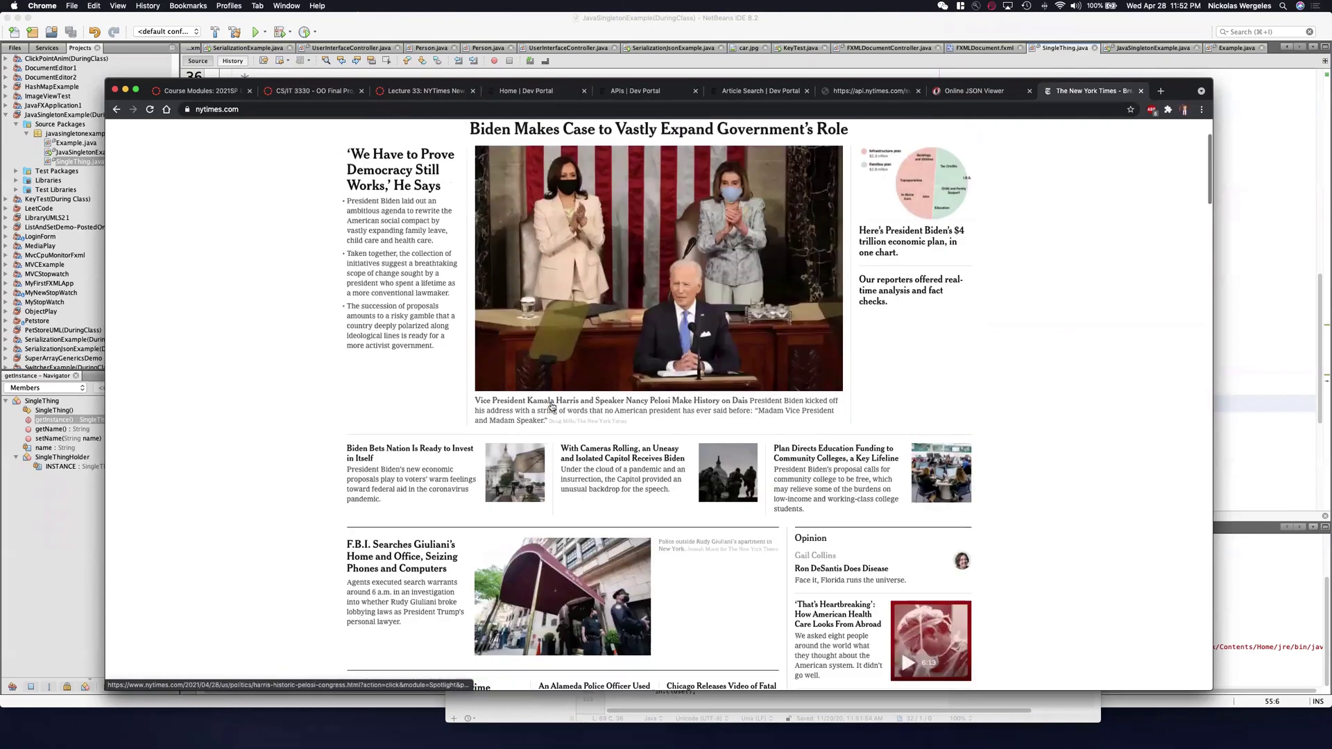
scroll(550, 406, down, 6)
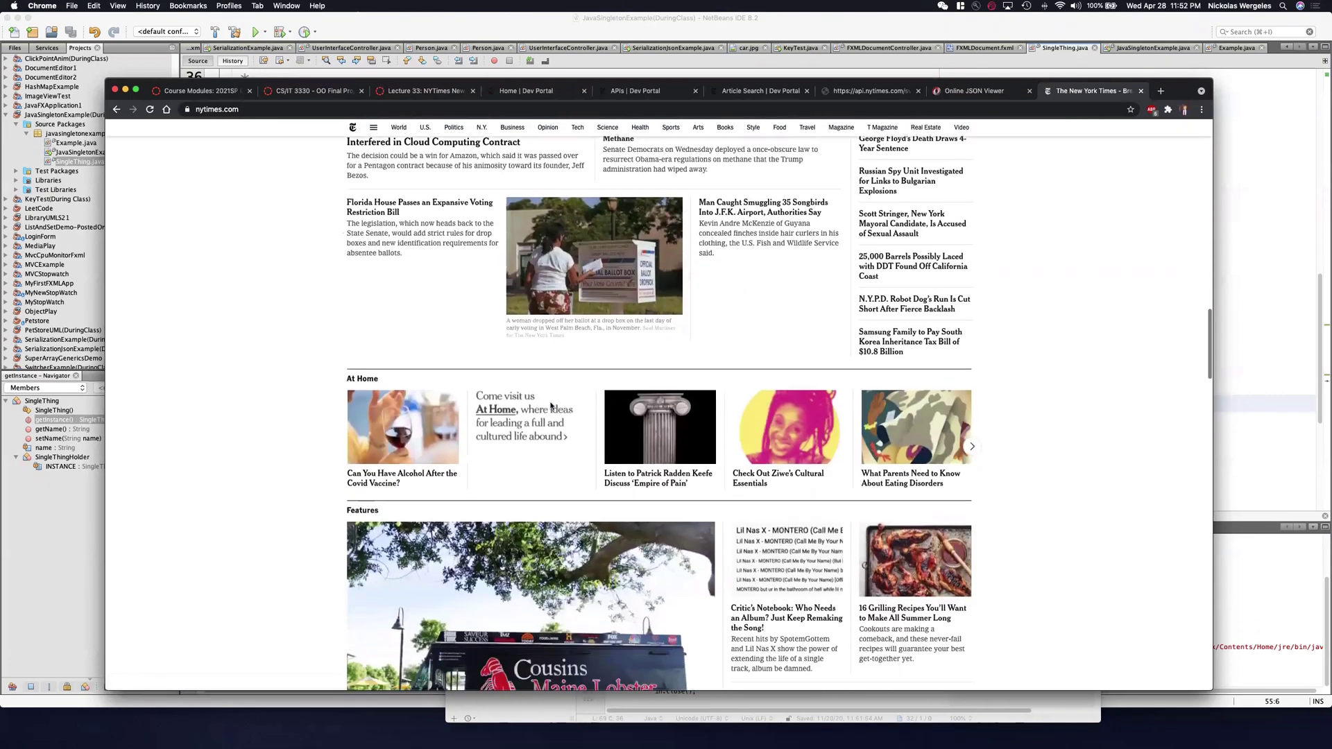
scroll(552, 407, down, 4)
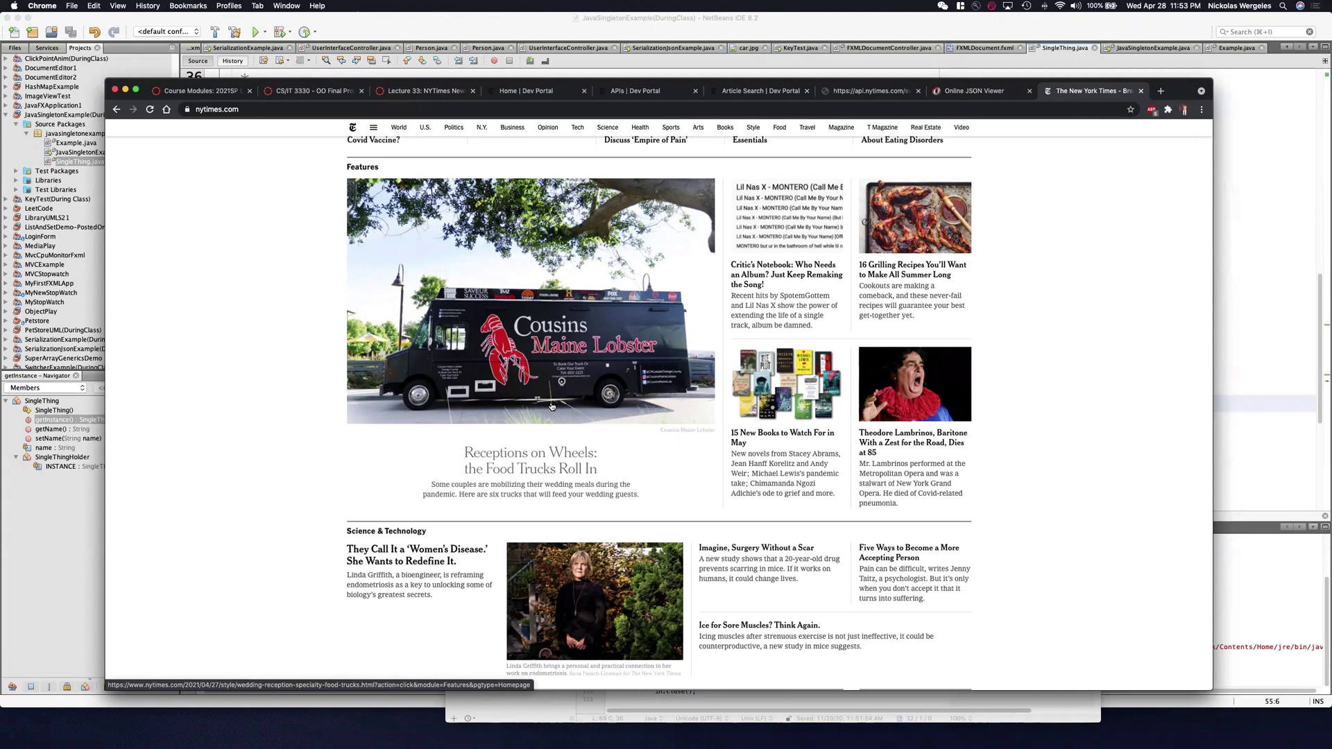
- Select the Article Search Example Call URL, then return to the rubric's Default Data criterion
click(646, 96)
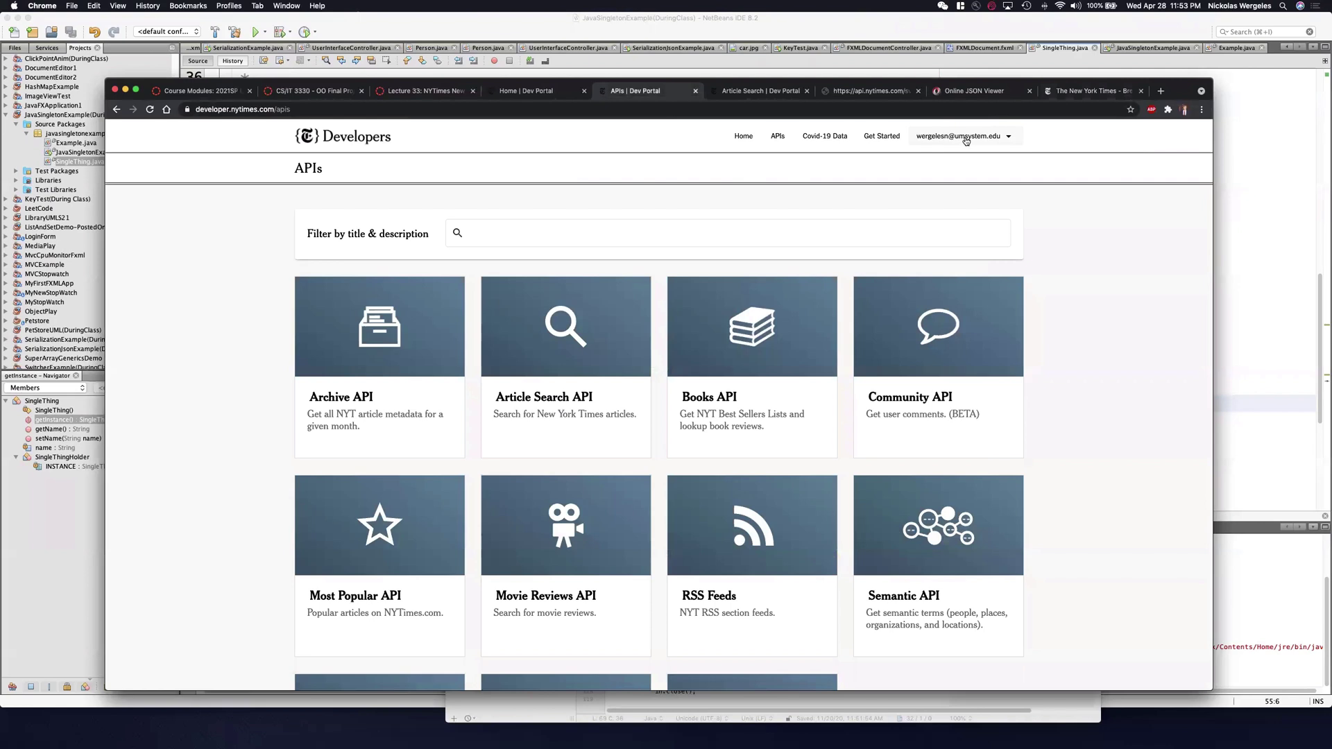
click(550, 404)
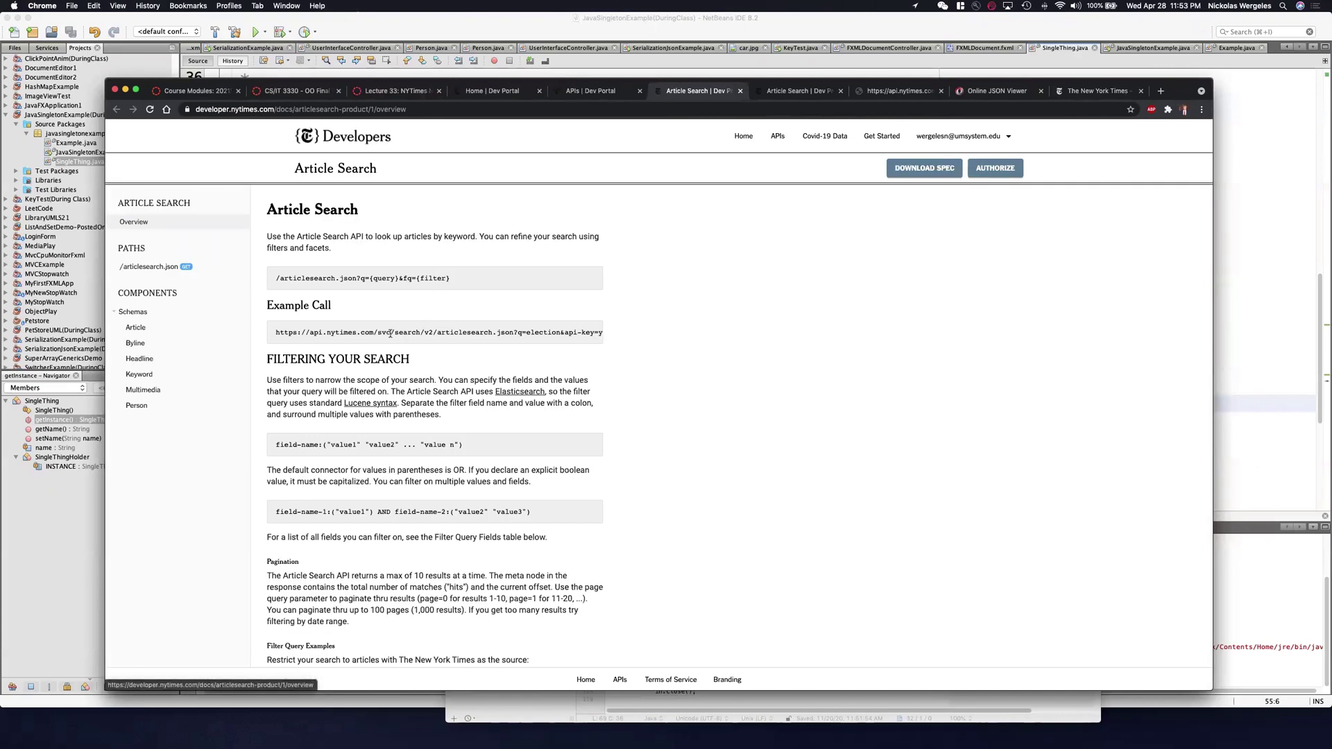
triple_click(390, 333)
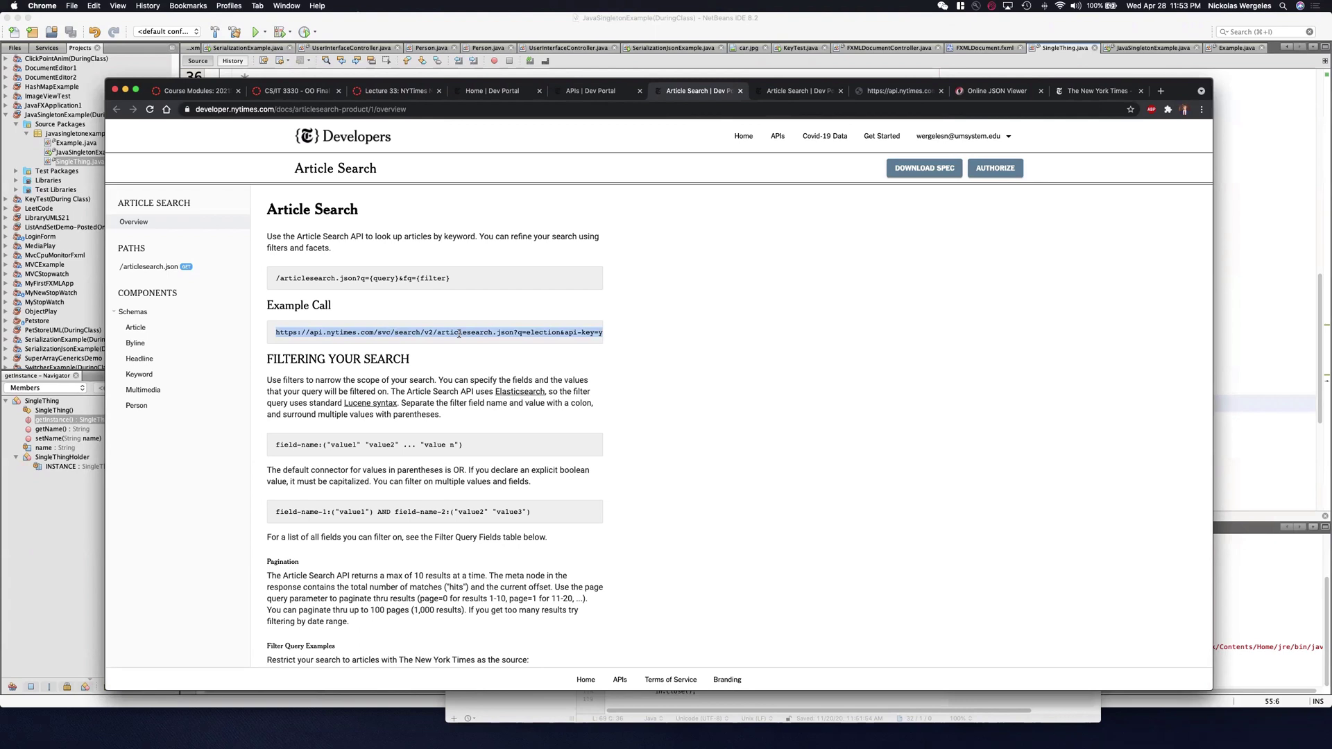
click(279, 91)
triple_click(279, 406)
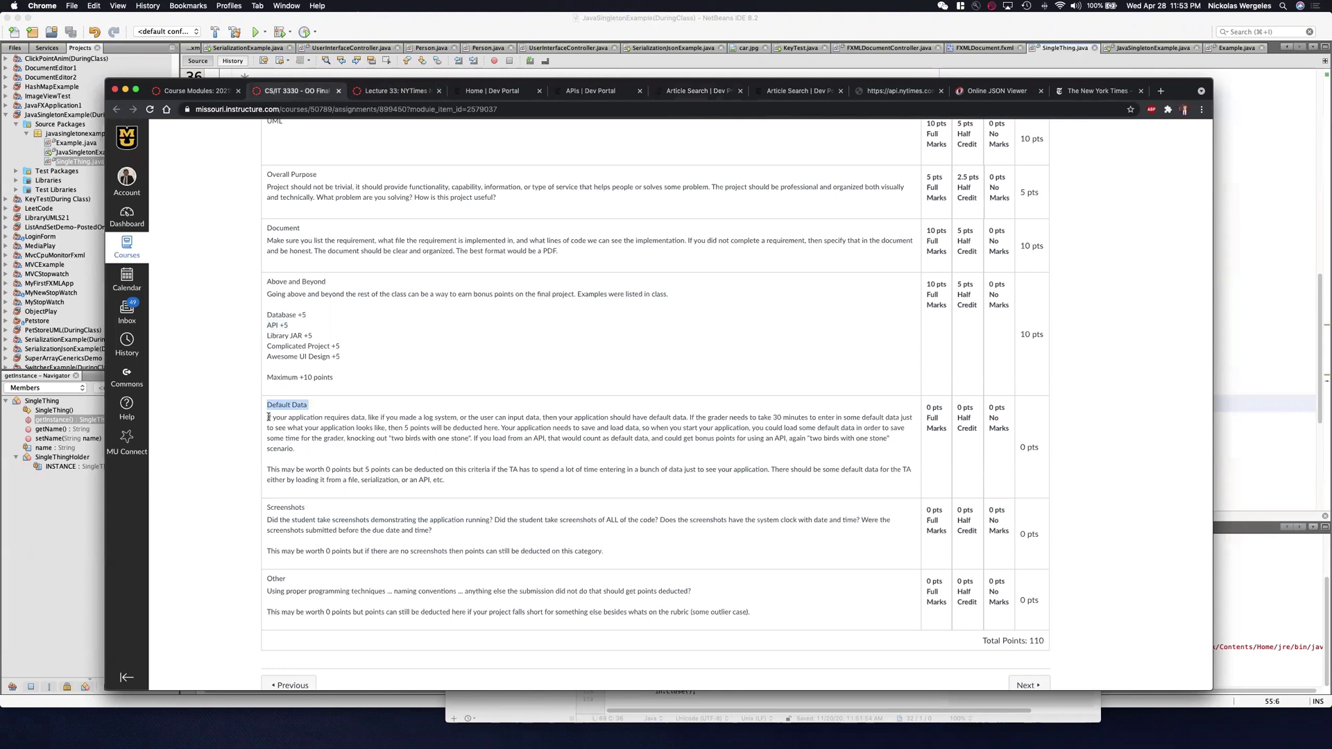
- Highlight the rubric's API +5 bonus line and Default Data 0 pts ratings, then reopen Article Search docs
triple_click(272, 325)
click(275, 401)
double_click(273, 404)
triple_click(272, 326)
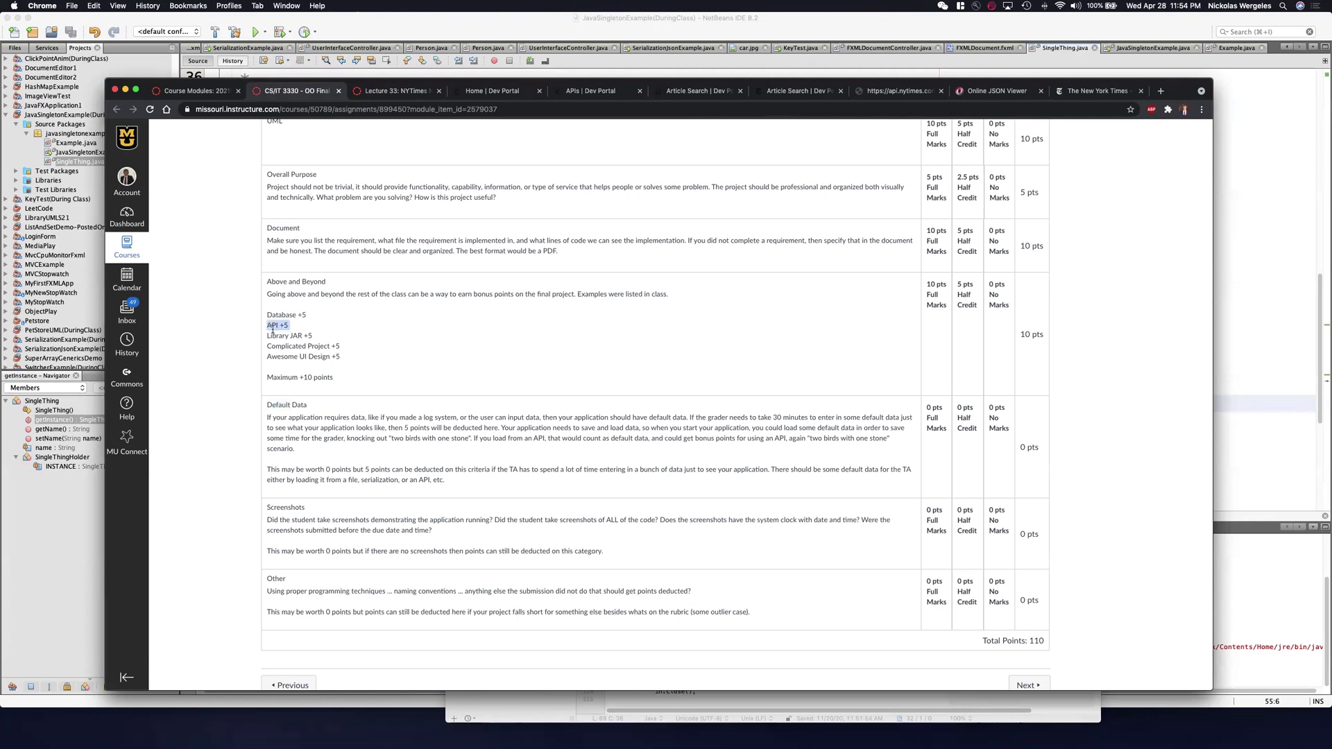
click(287, 412)
drag(952, 414, 1042, 452)
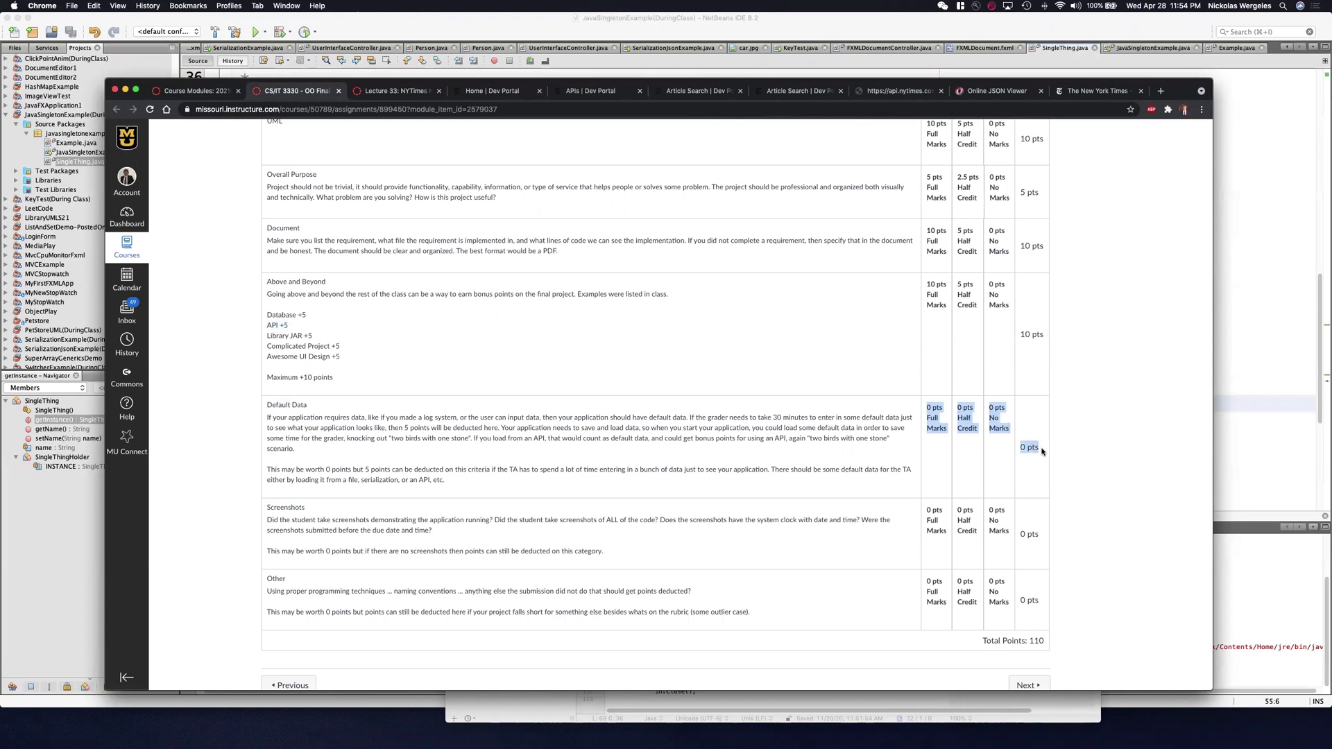
click(1042, 452)
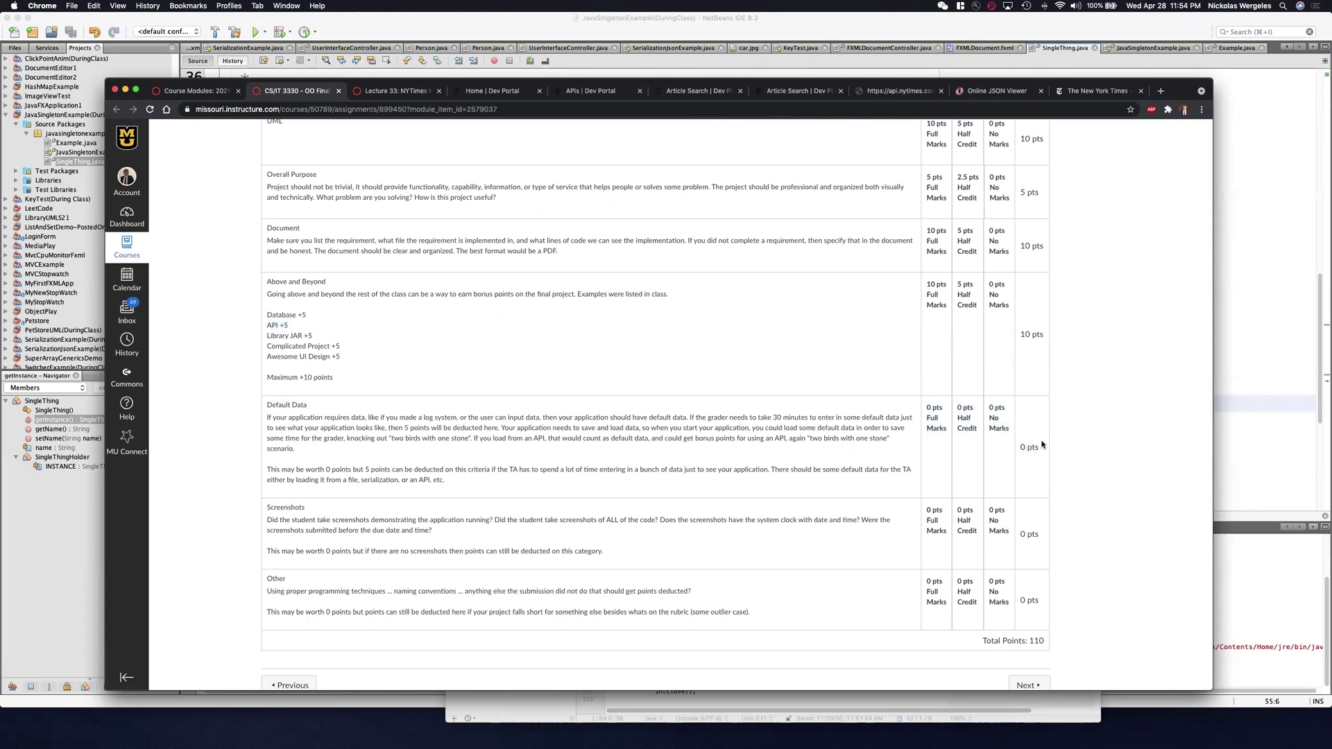
click(598, 95)
click(672, 91)
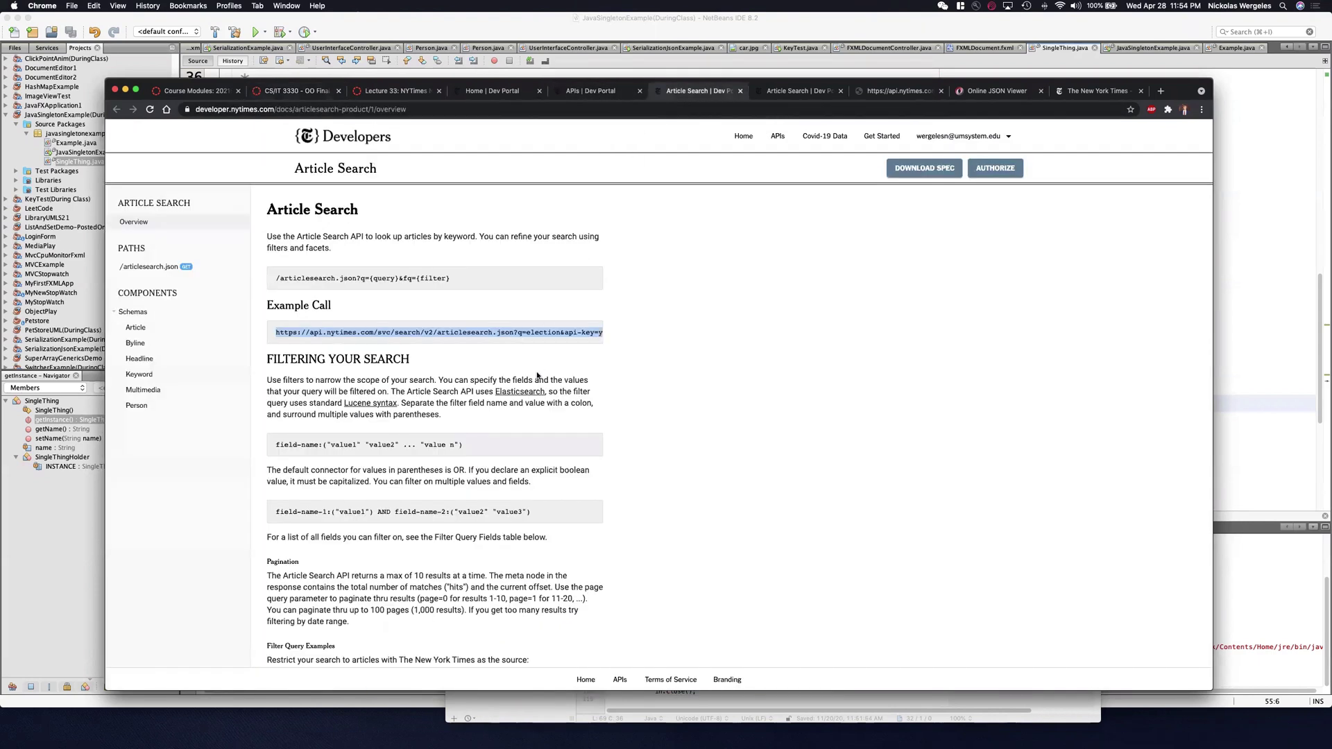
scroll(432, 422, down, 2)
scroll(431, 422, down, 10)
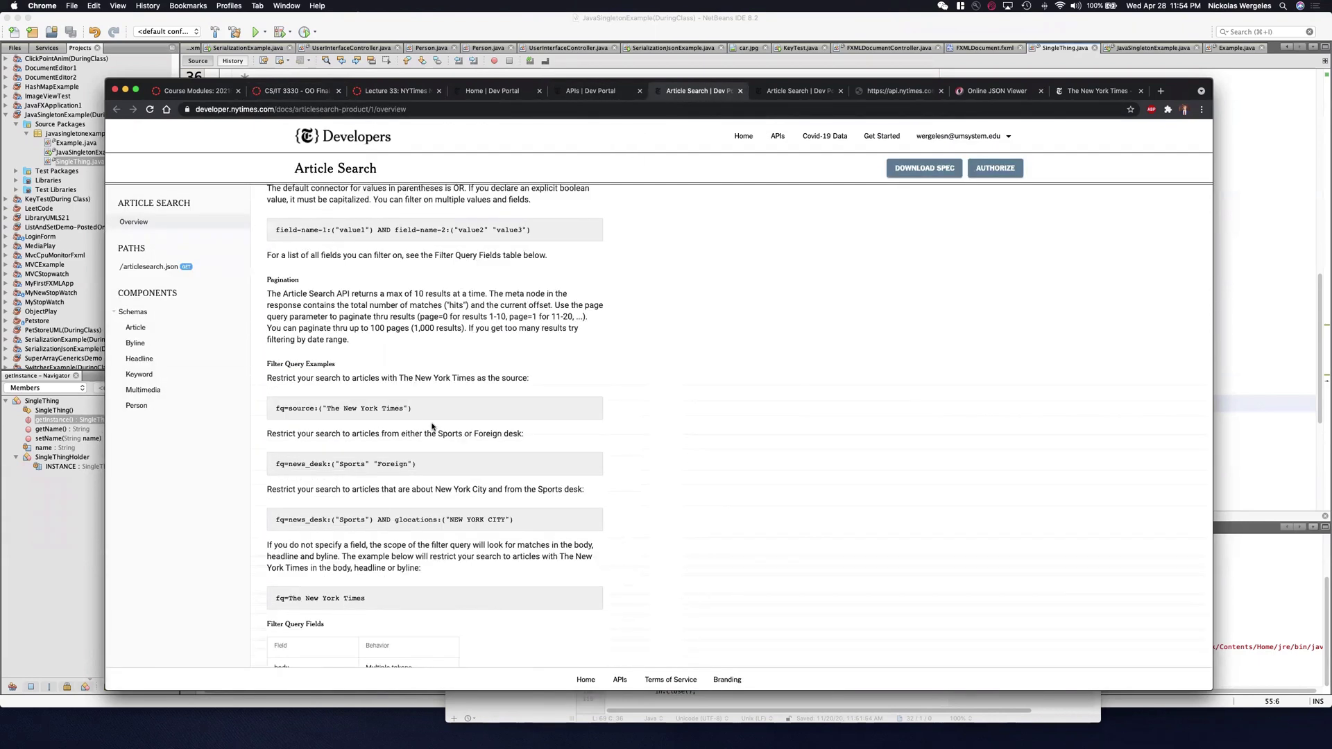
scroll(431, 426, down, 3)
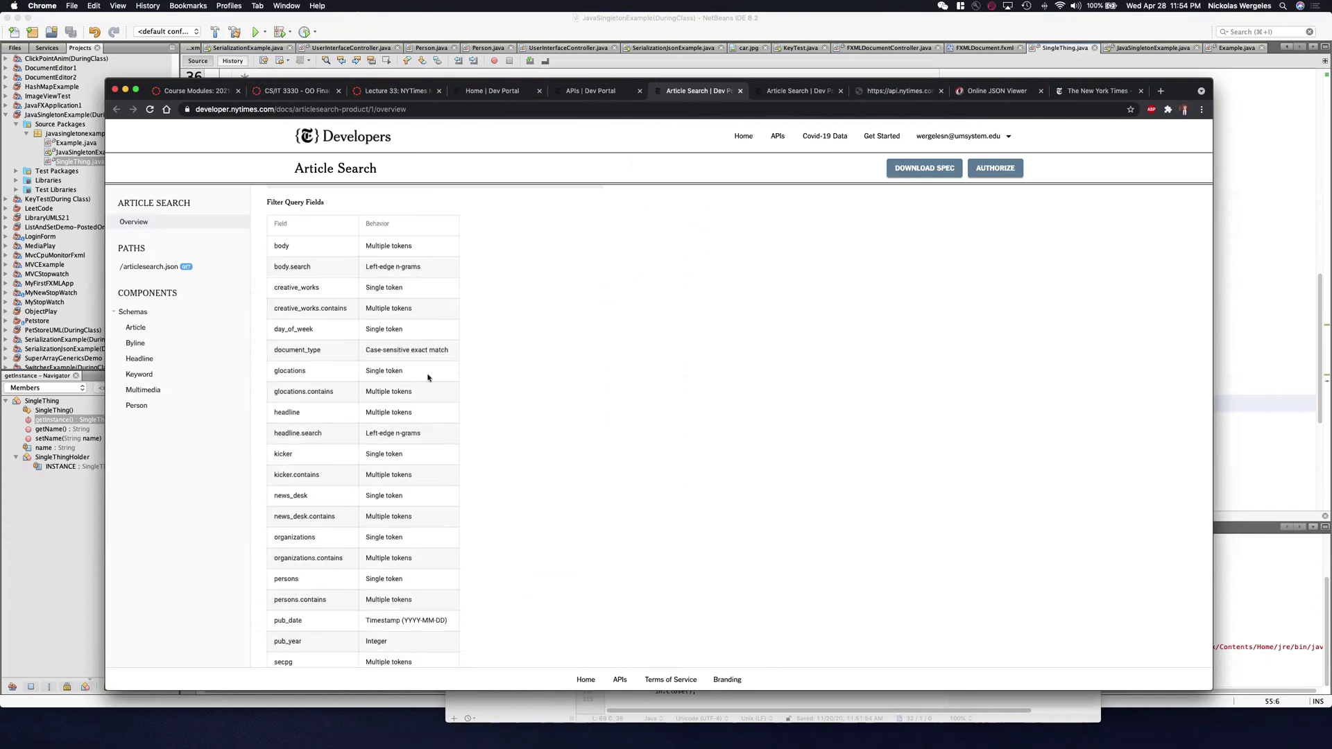
scroll(428, 377, down, 7)
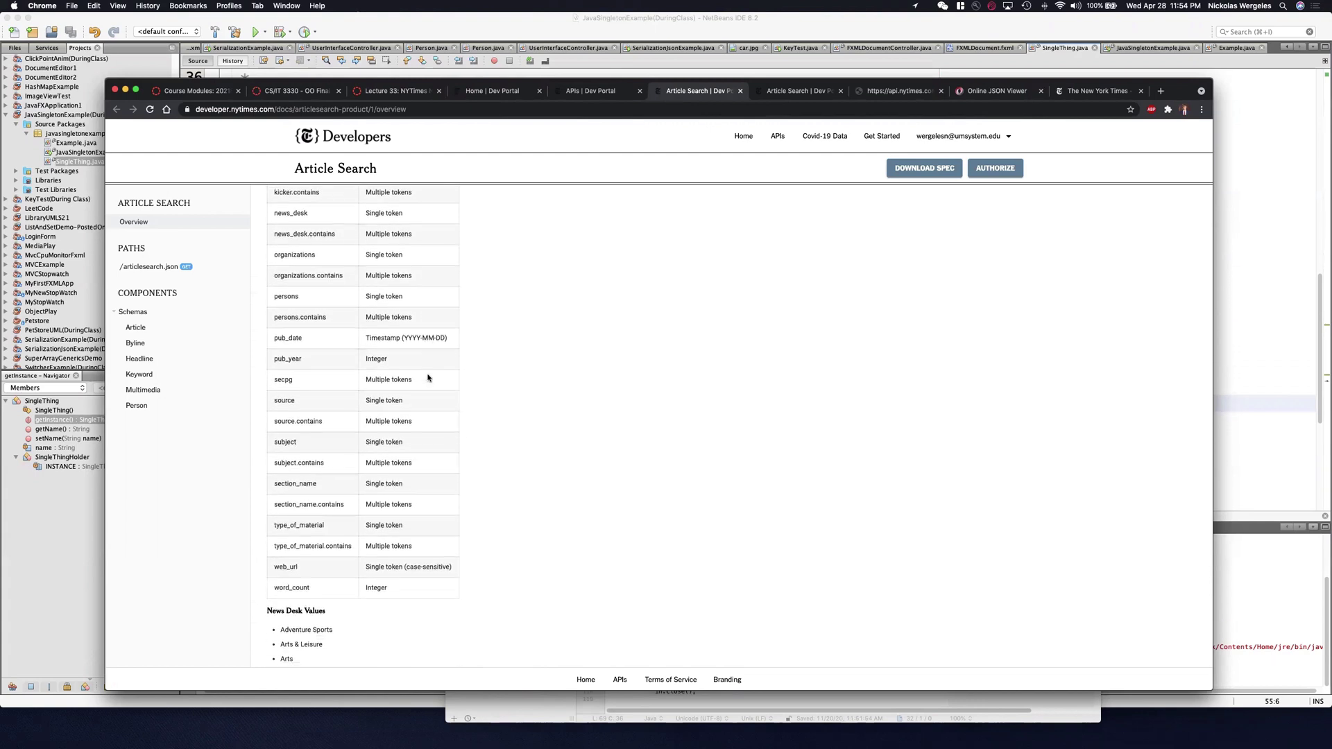
scroll(428, 378, down, 3)
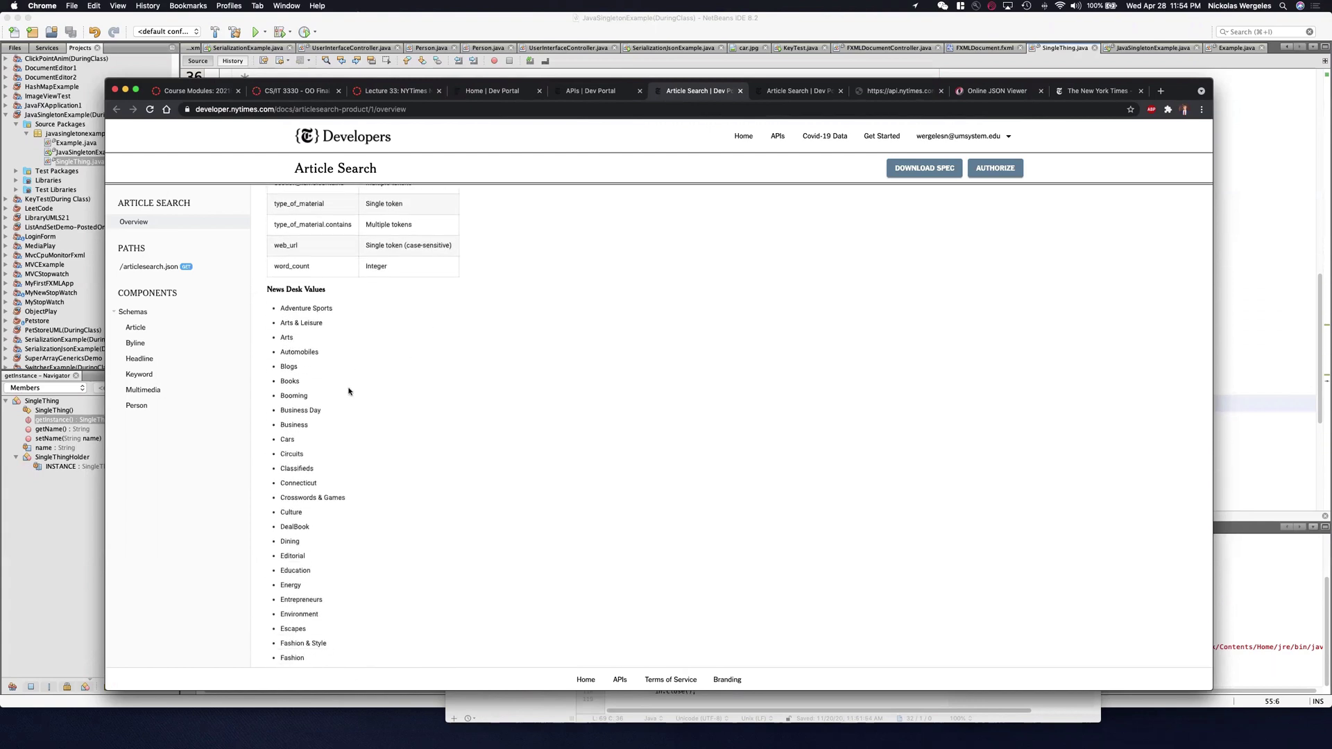
scroll(405, 406, down, 15)
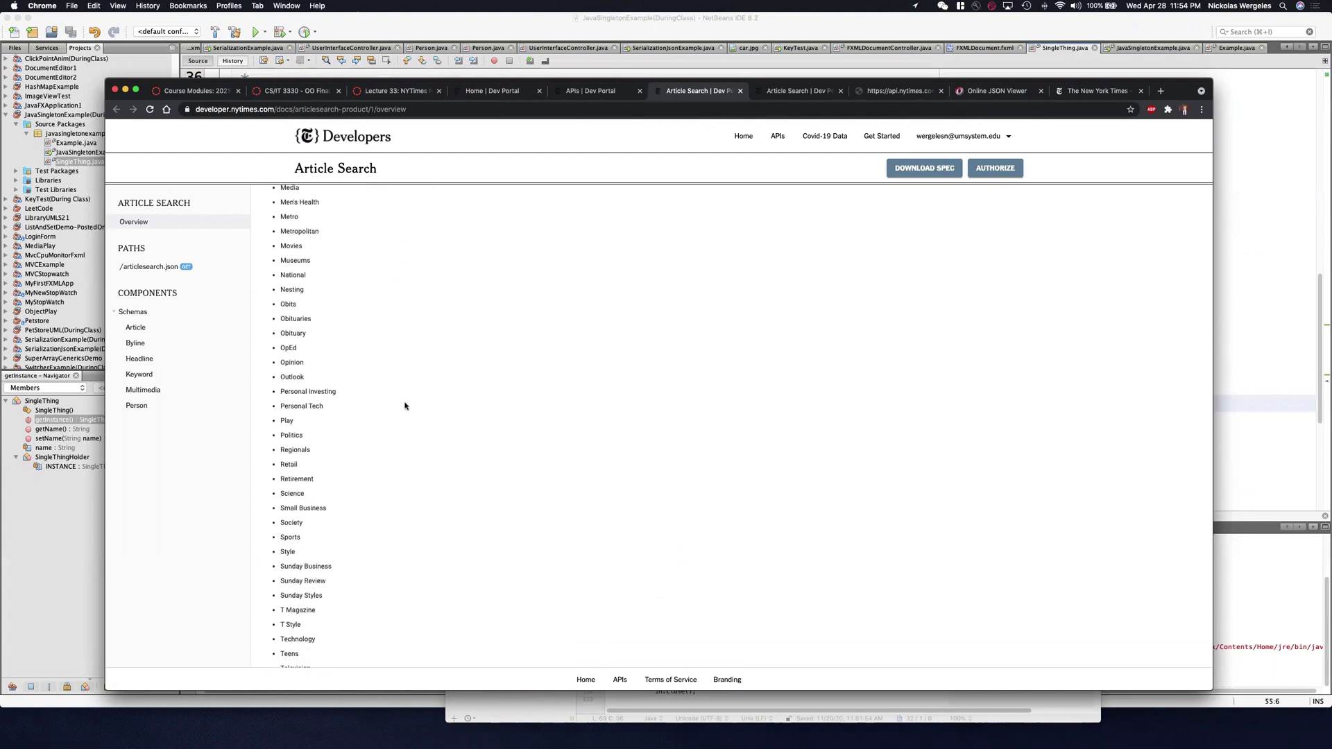
scroll(405, 406, up, 20)
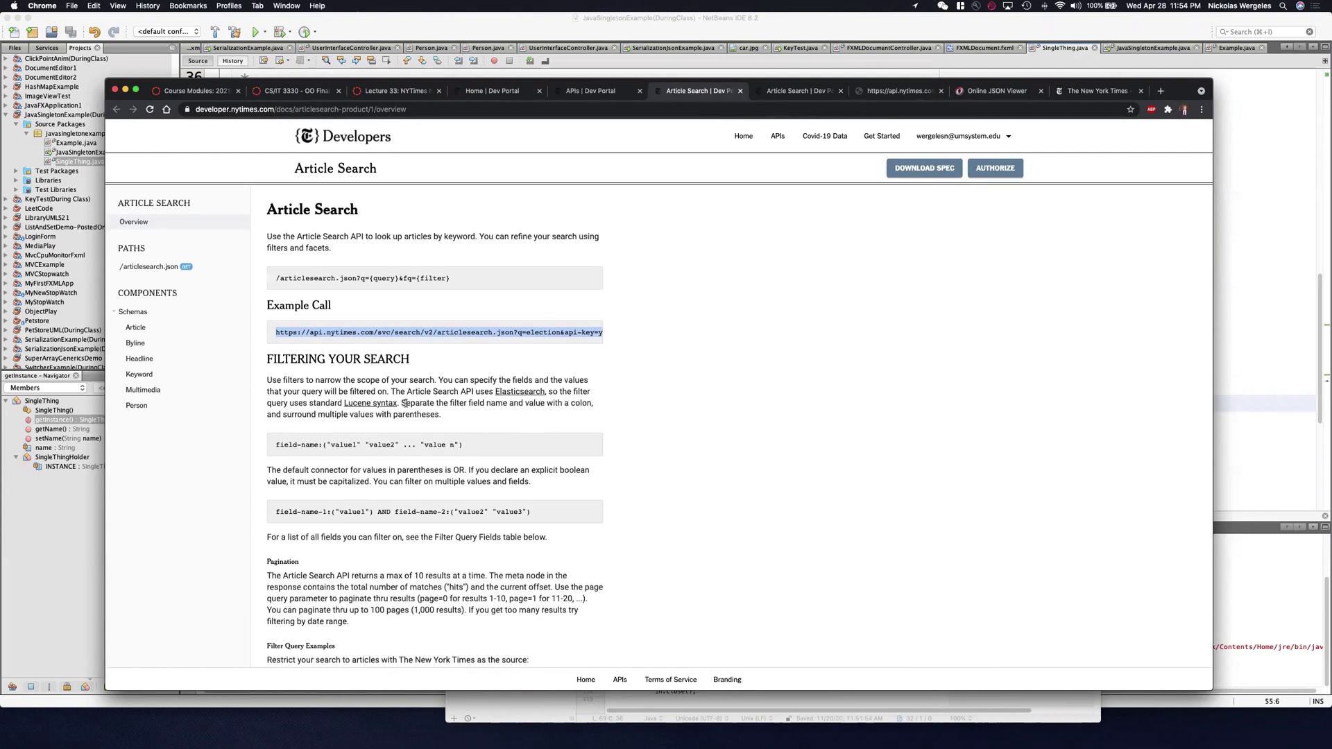
- In the GET /articlesearch.json Try this API panel, enter 'University of Missouri' as q
click(157, 267)
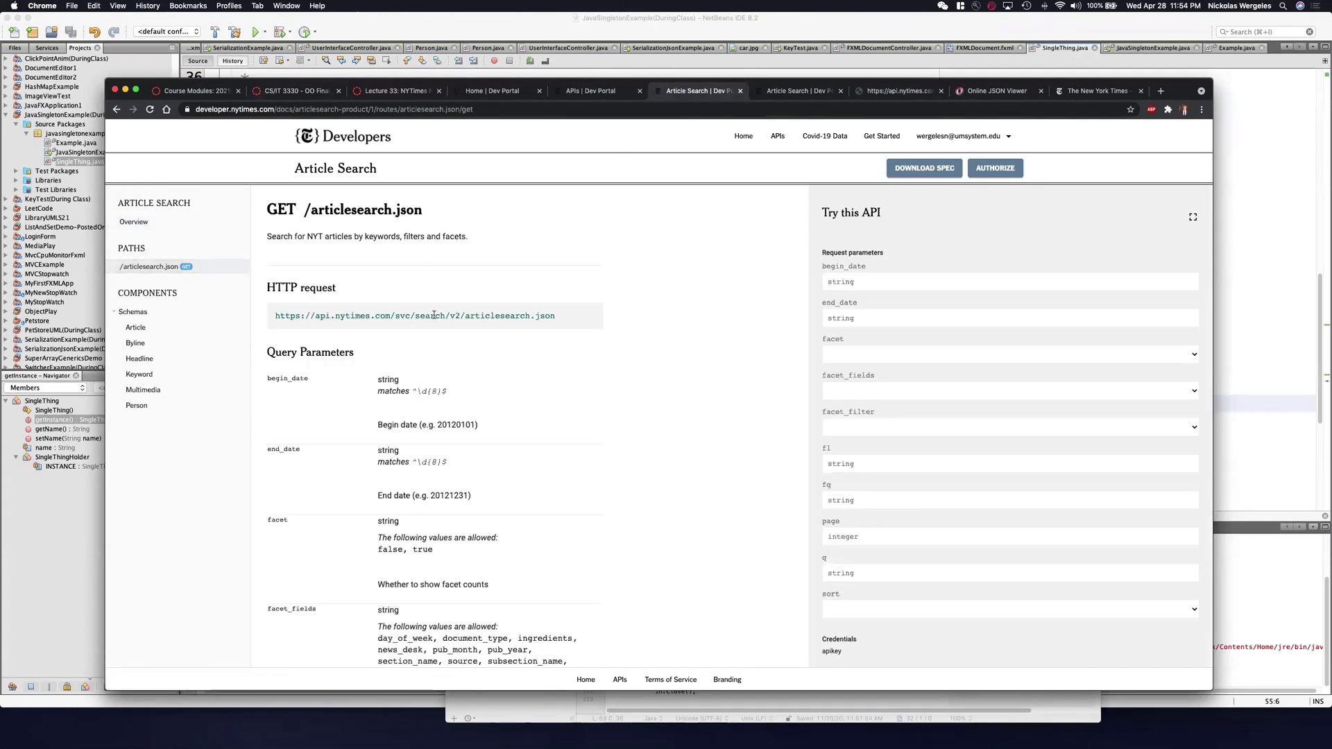
scroll(669, 369, down, 2)
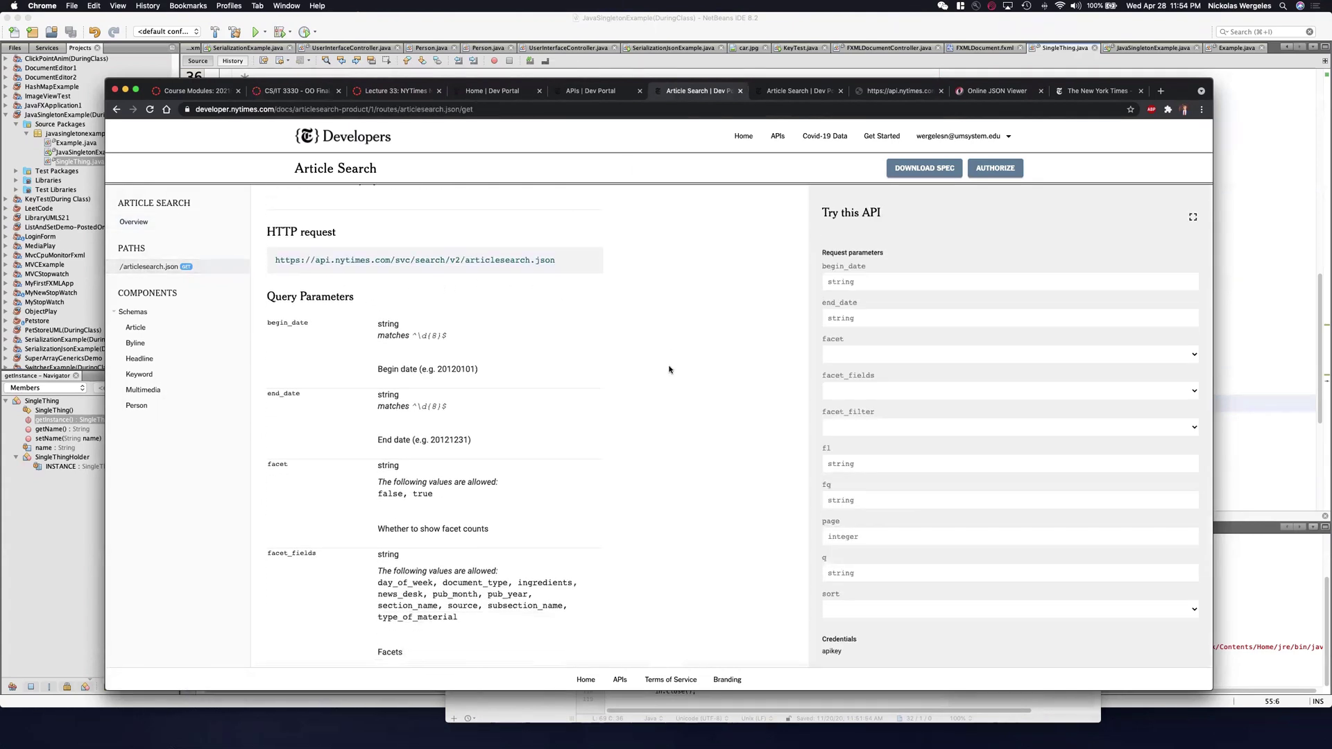
click(865, 575)
text(University of Missouri)
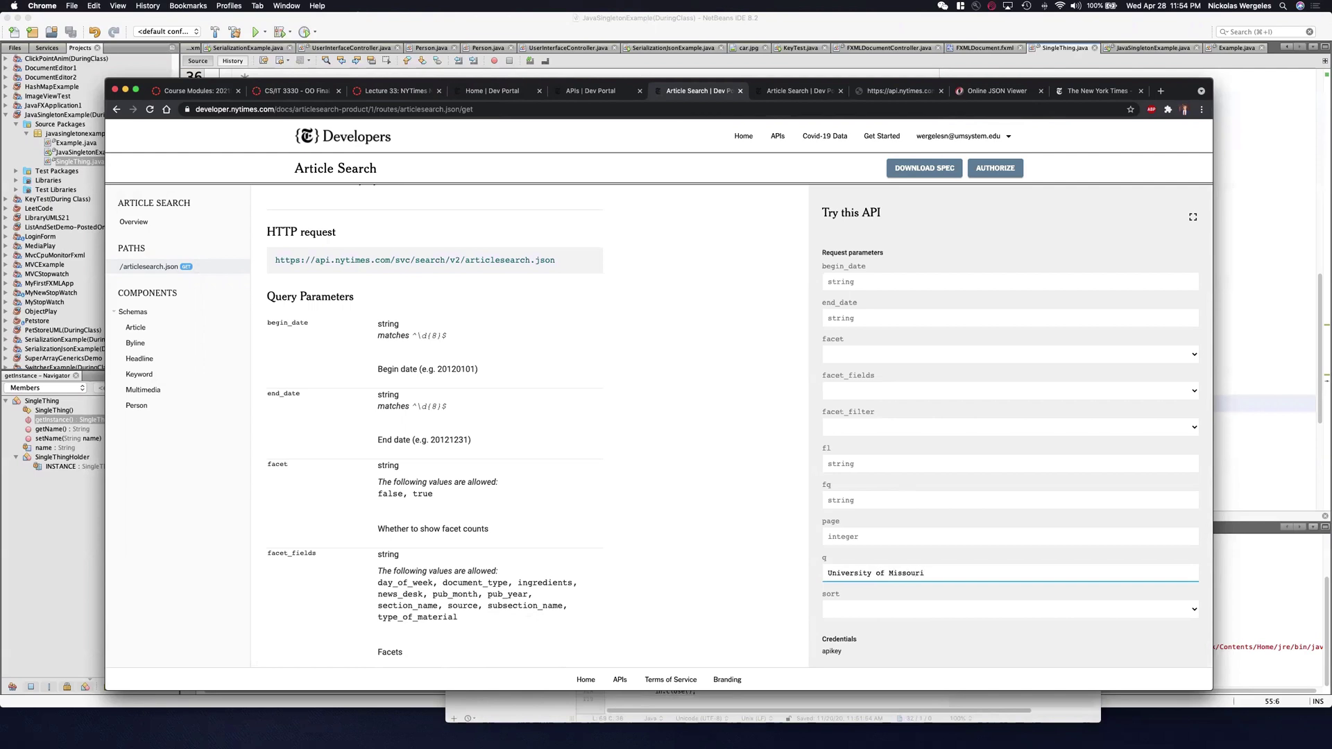
- Execute the query, which returns 401 Unauthorized, and bring up the authorization settings
scroll(947, 569, down, 1)
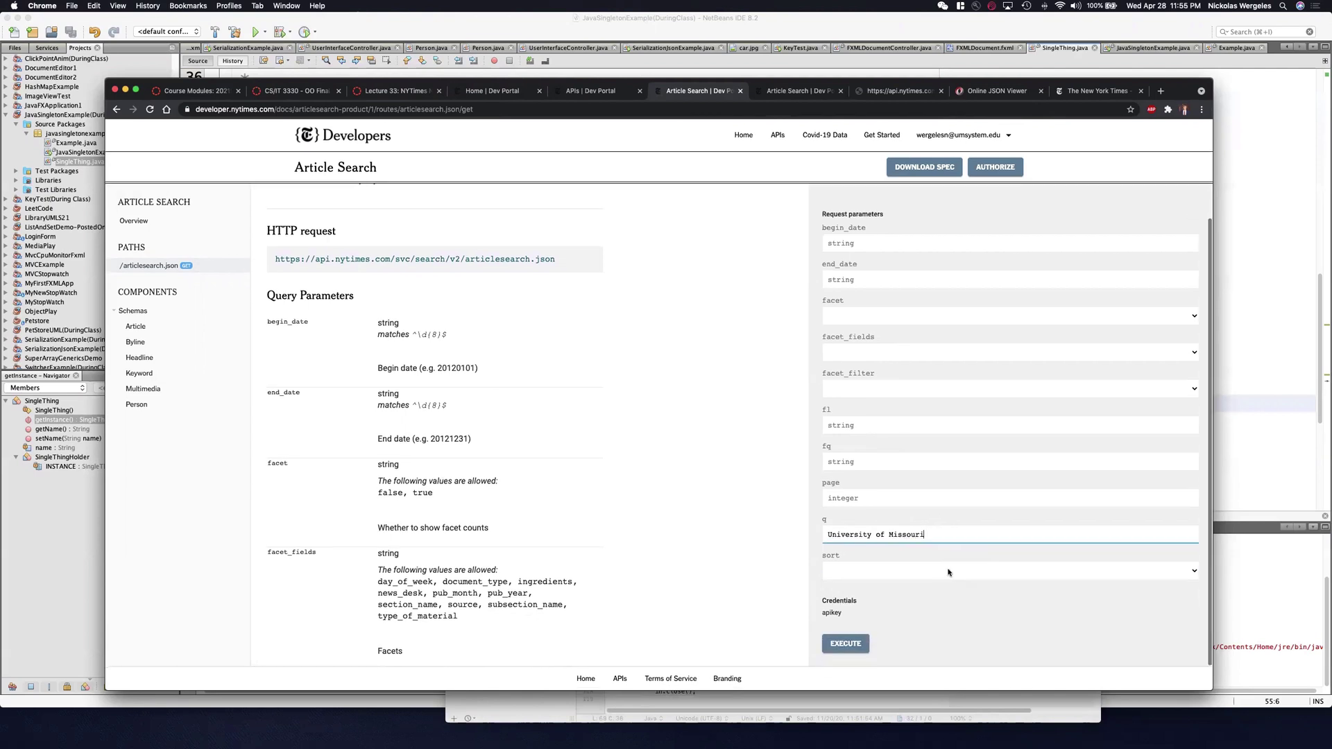
click(838, 647)
scroll(853, 597, down, 3)
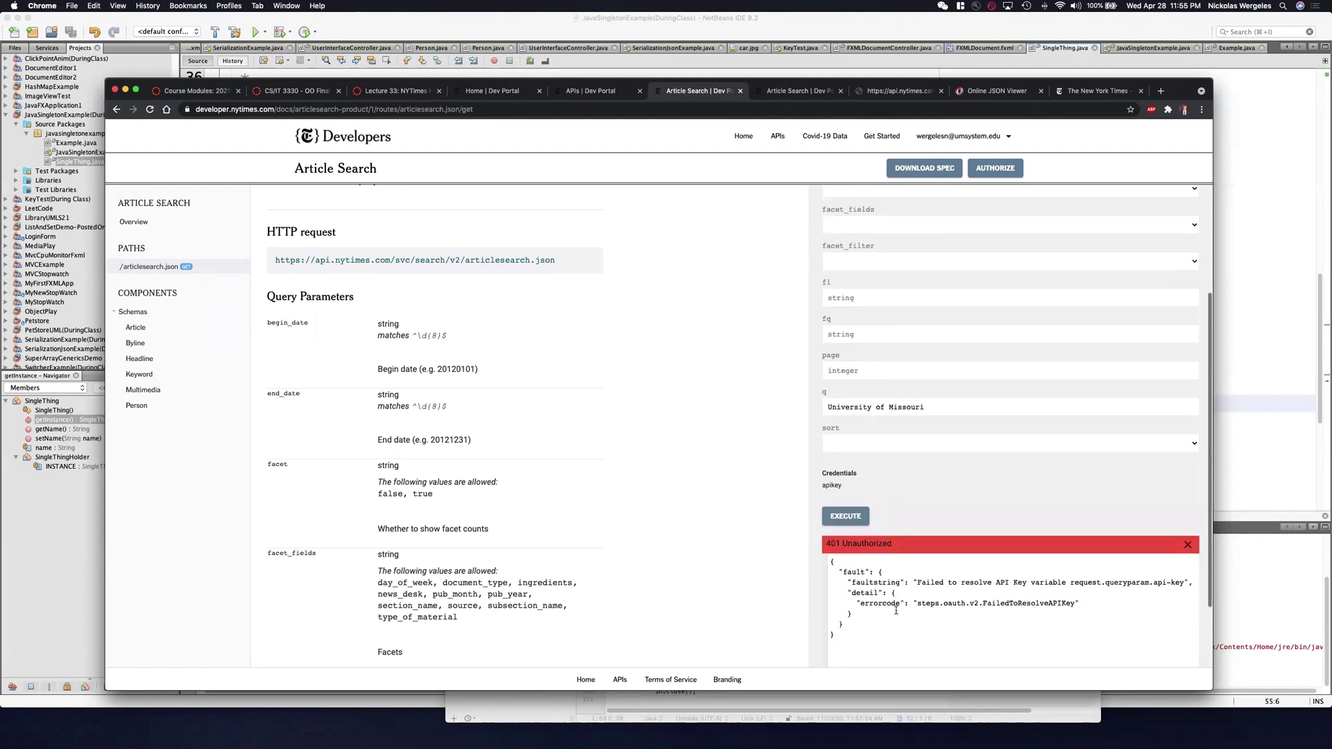
click(972, 170)
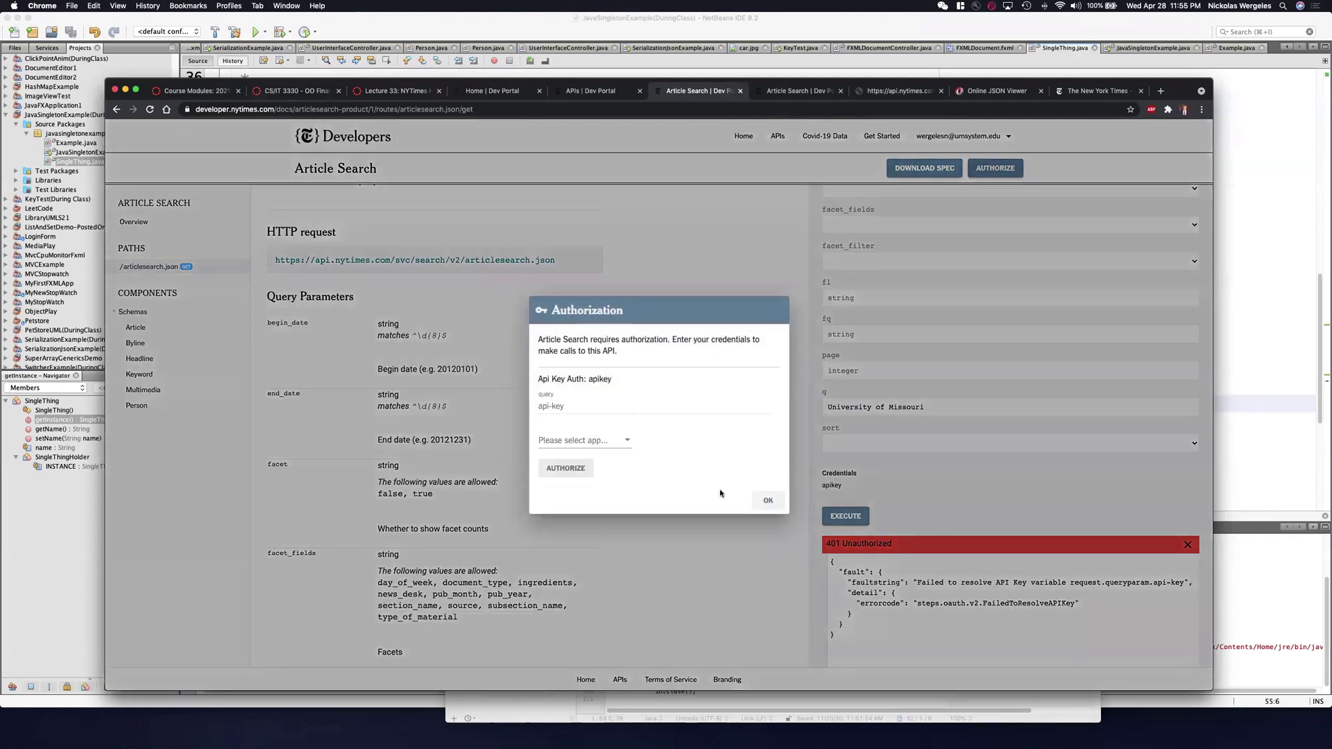
- Authorize with the NYTimesViewer app's key and rerun the query to get 200 OK
click(598, 444)
click(597, 444)
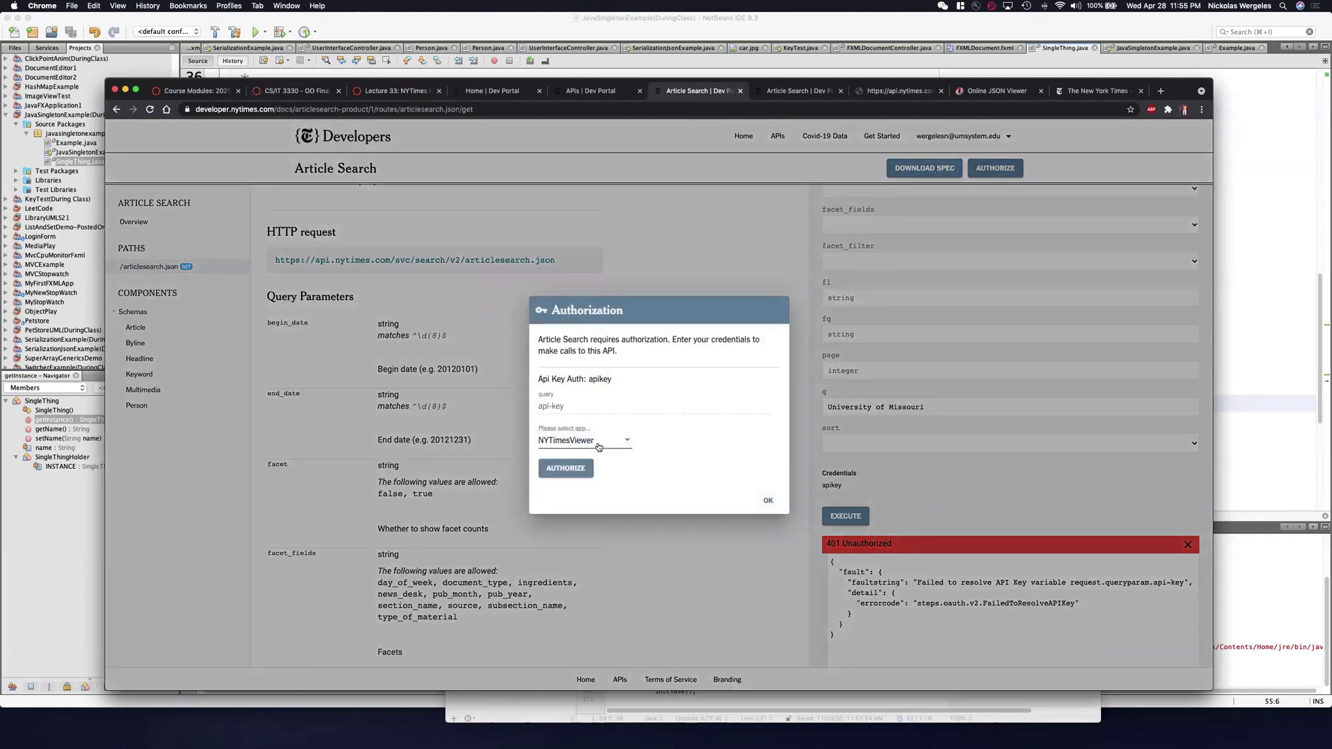
click(573, 470)
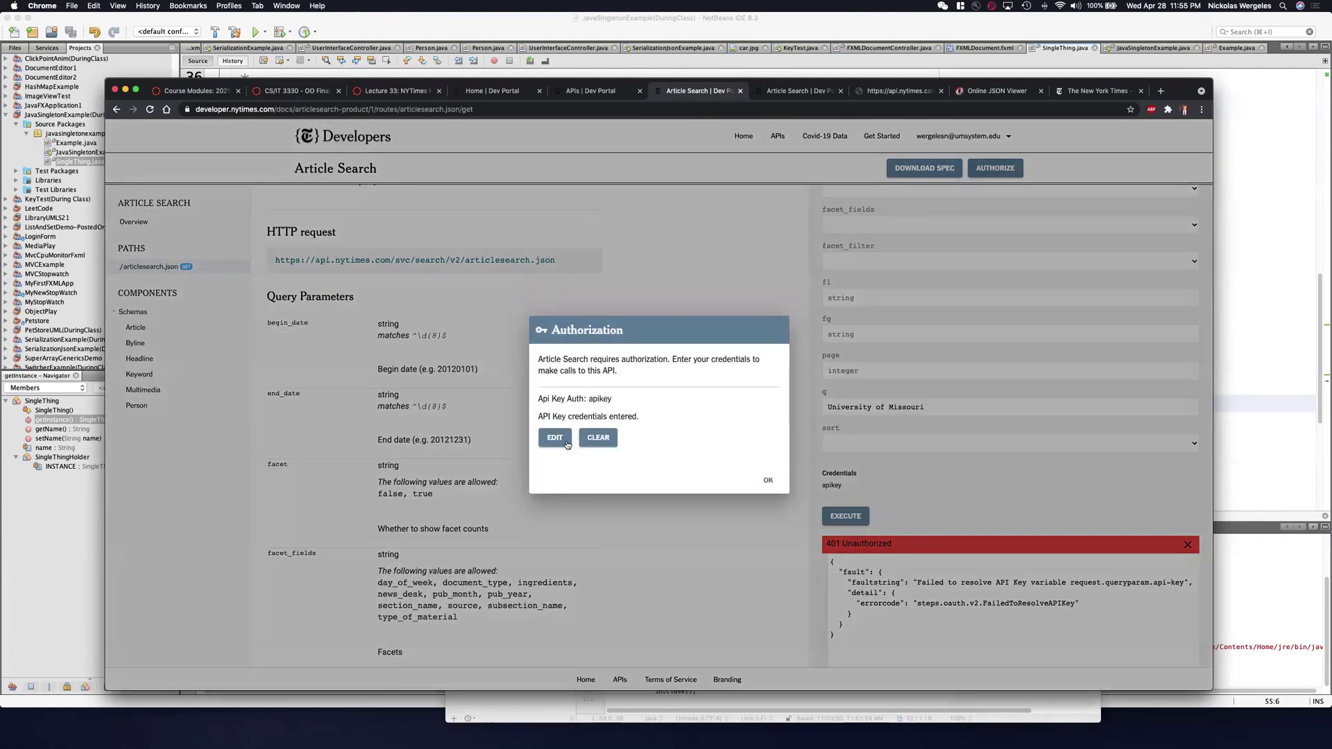
click(766, 480)
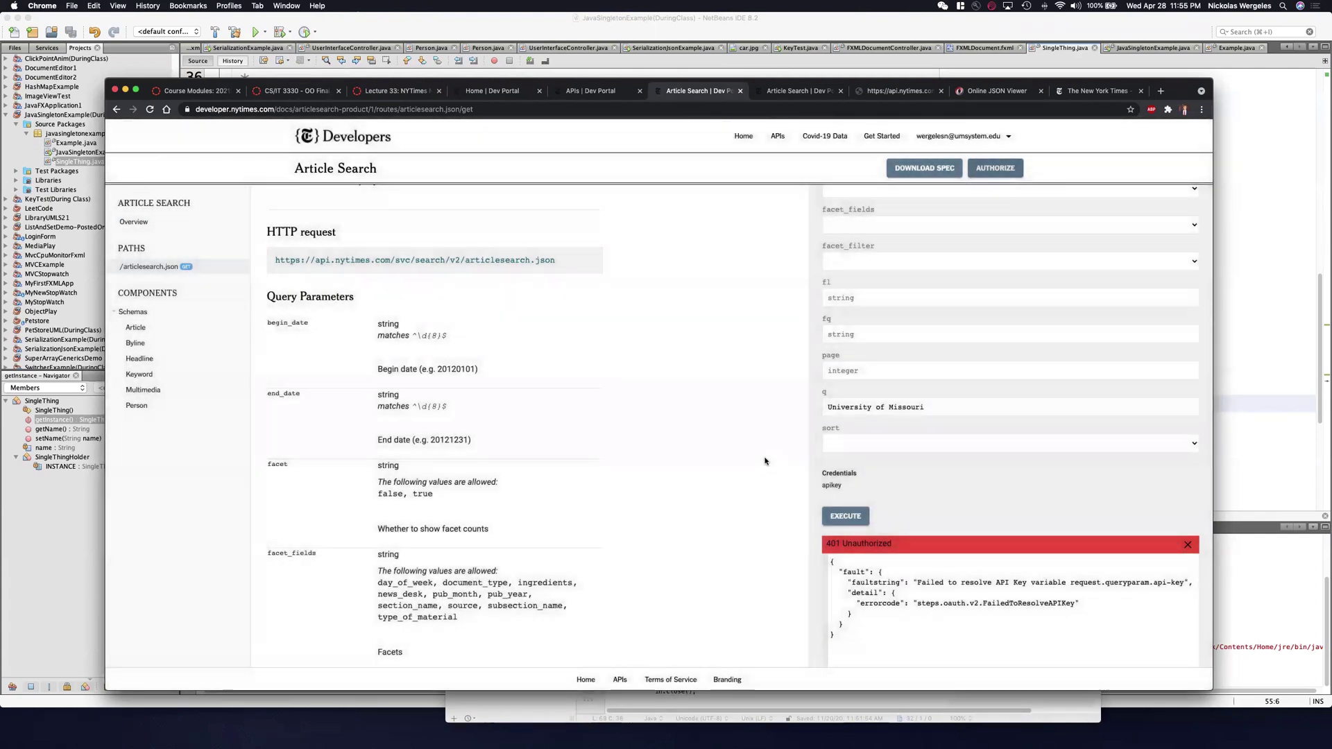
click(843, 518)
scroll(971, 603, down, 2)
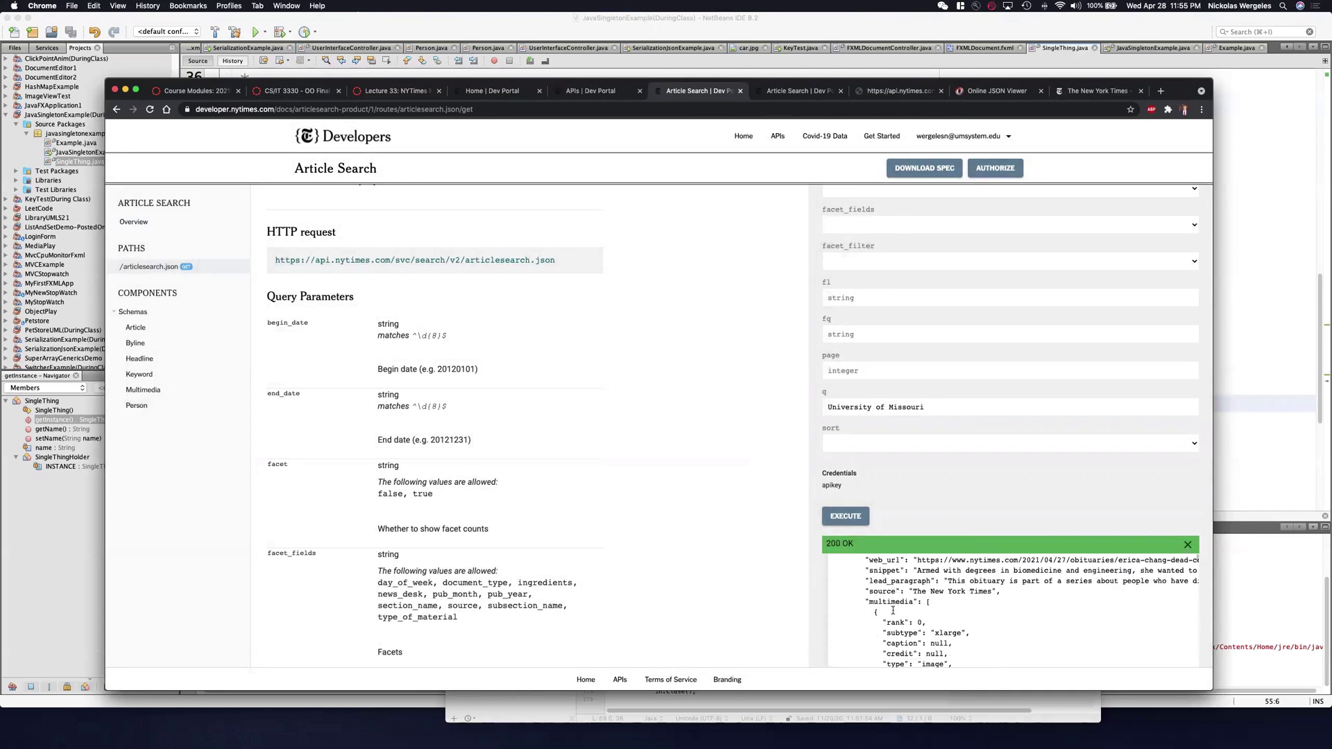
scroll(971, 604, up, 2)
scroll(1146, 395, down, 1)
scroll(1146, 396, down, 2)
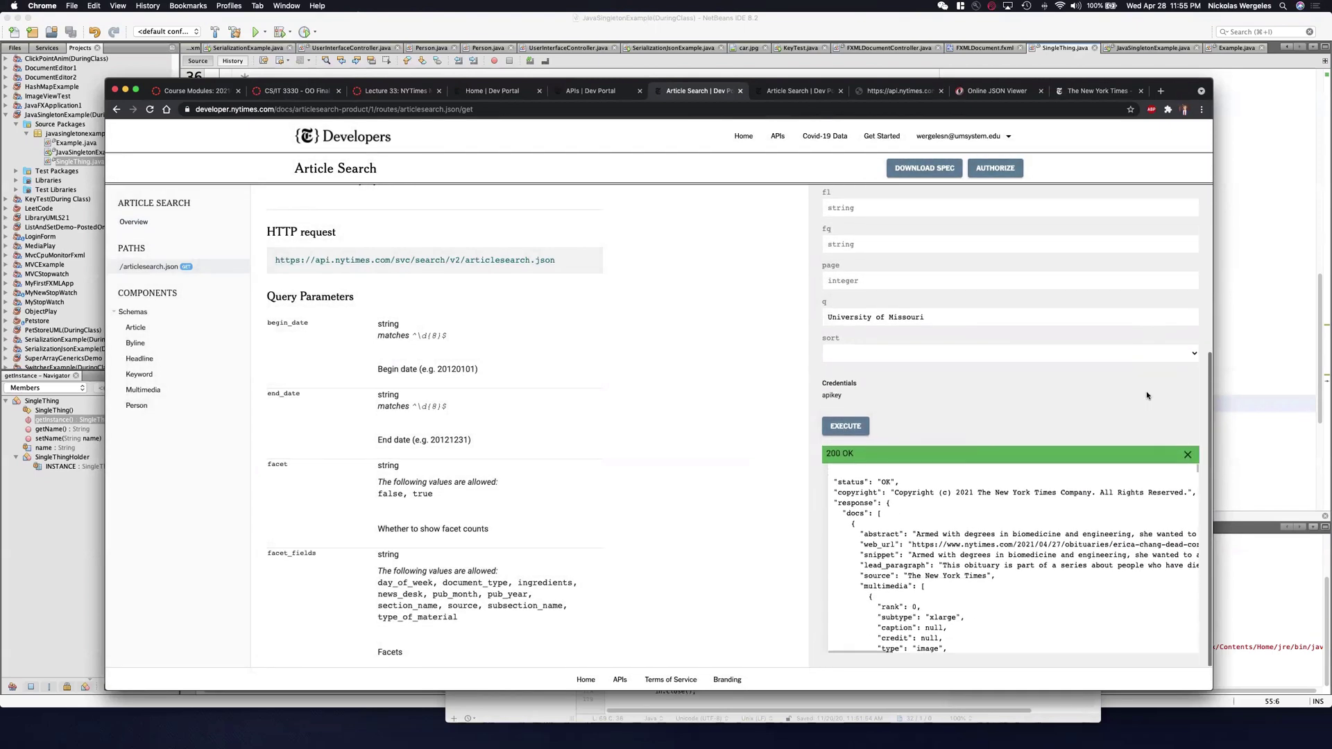
scroll(974, 550, up, 2)
scroll(974, 550, down, 3)
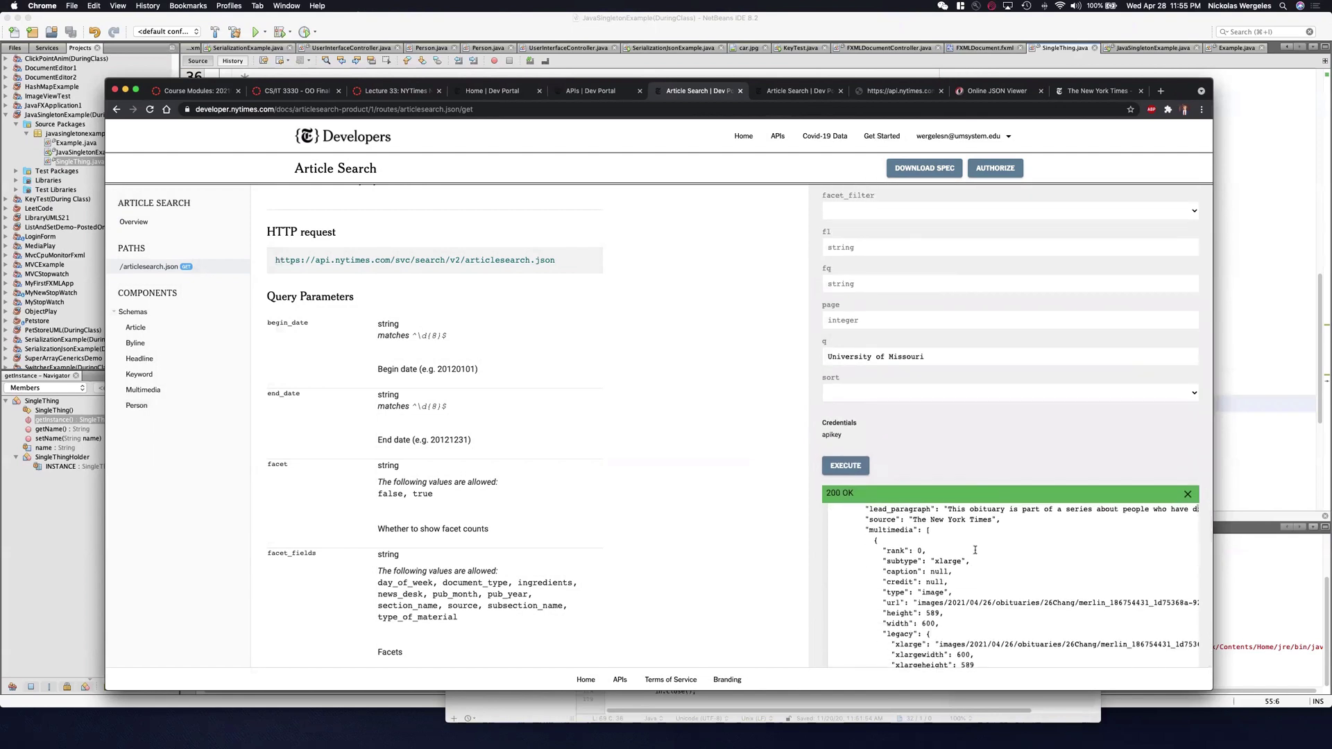
scroll(975, 550, up, 3)
drag(842, 525, 901, 551)
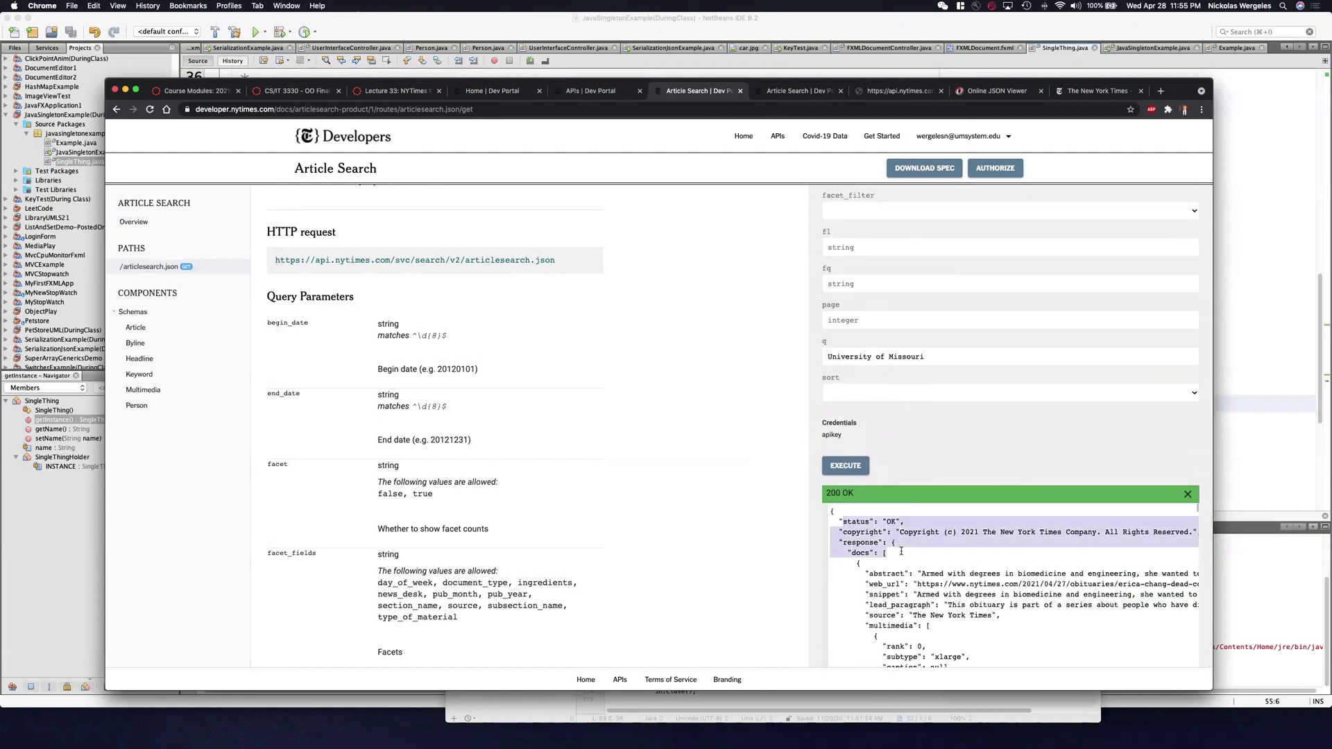
double_click(860, 544)
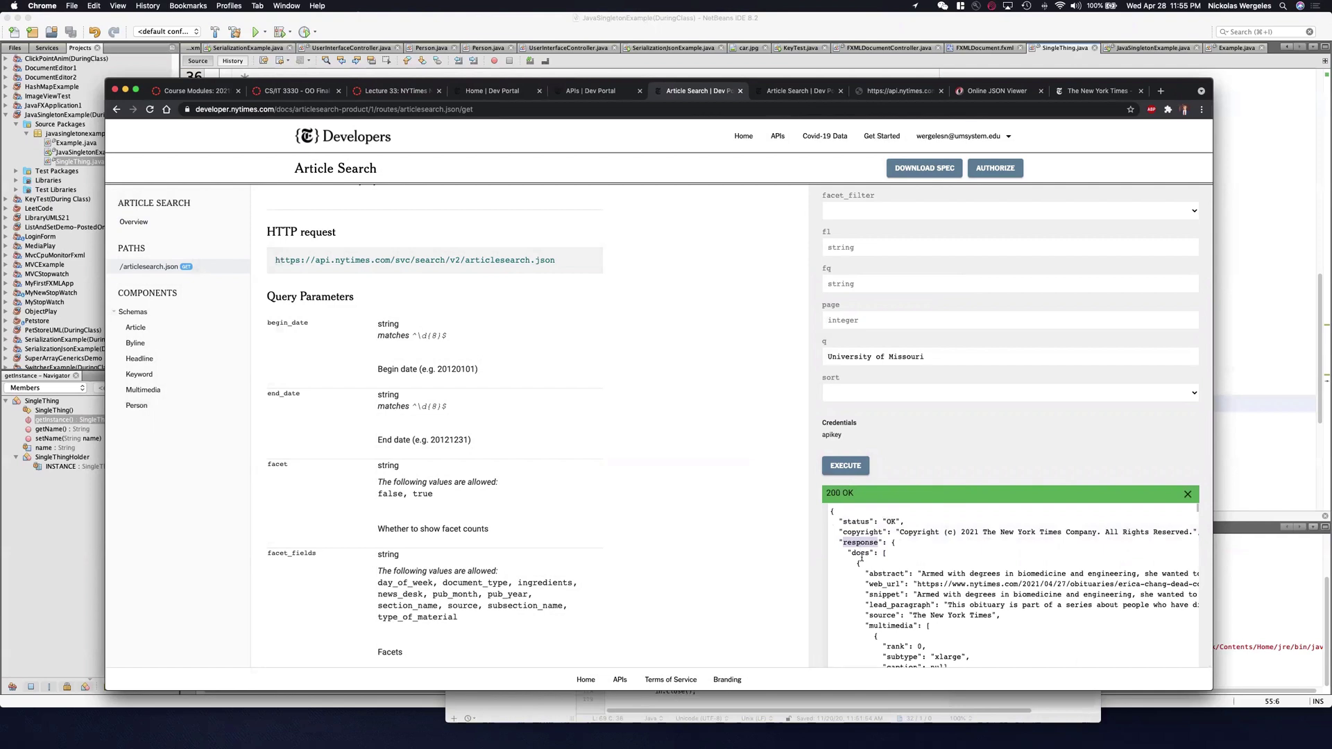
click(861, 553)
drag(882, 552, 893, 573)
scroll(882, 553, down, 3)
click(892, 574)
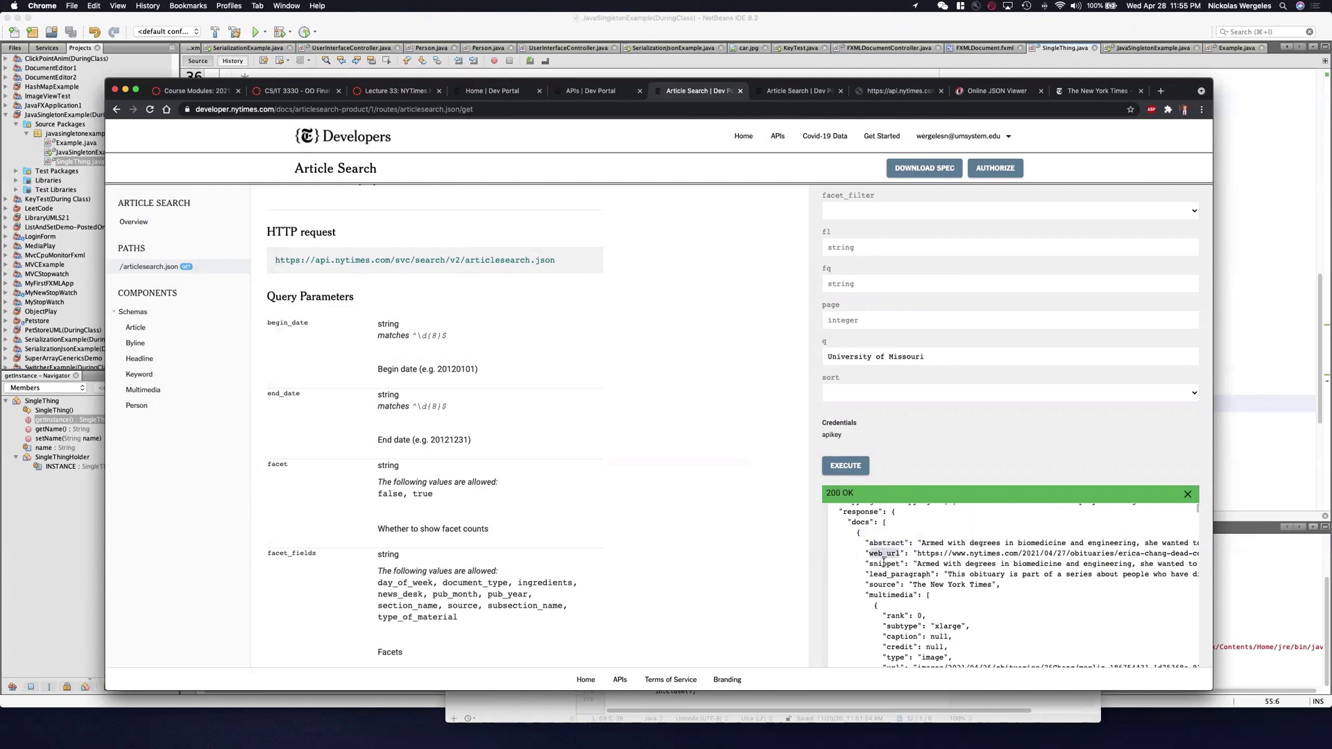
double_click(898, 574)
scroll(884, 575, down, 1)
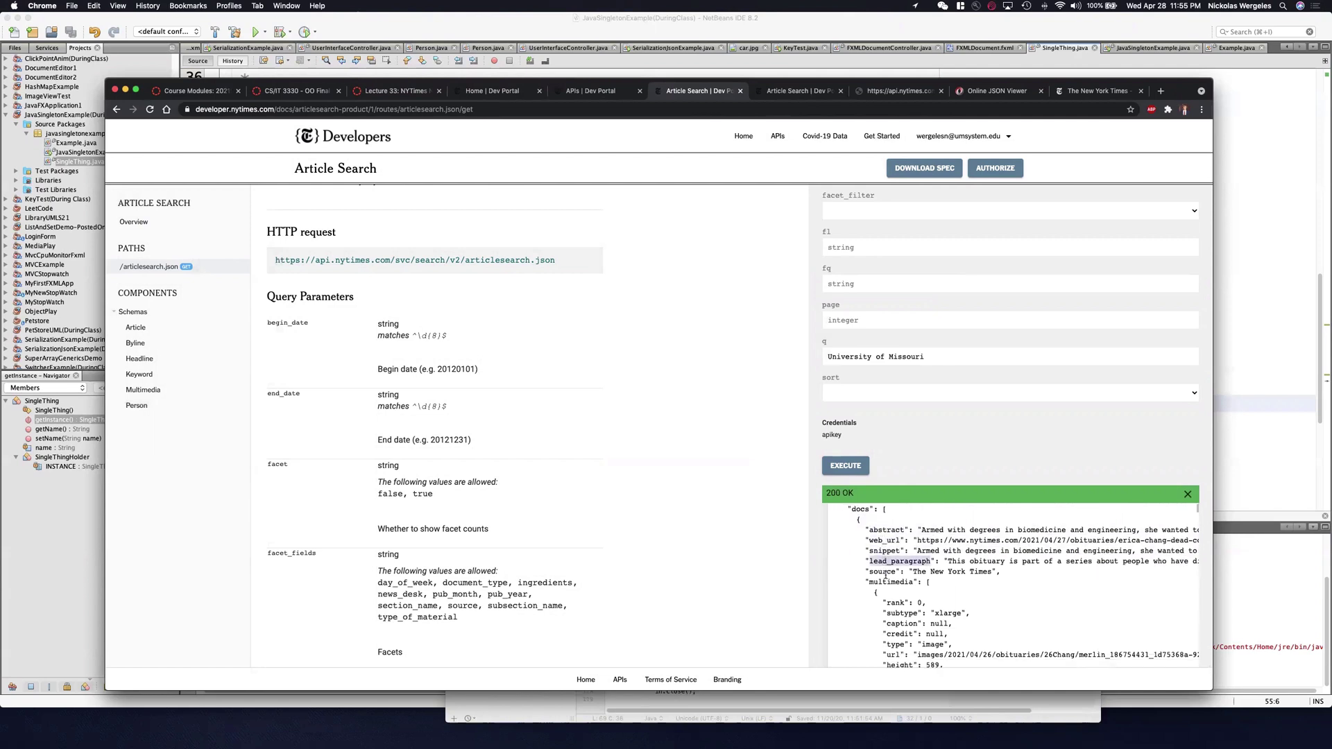
scroll(885, 579, down, 5)
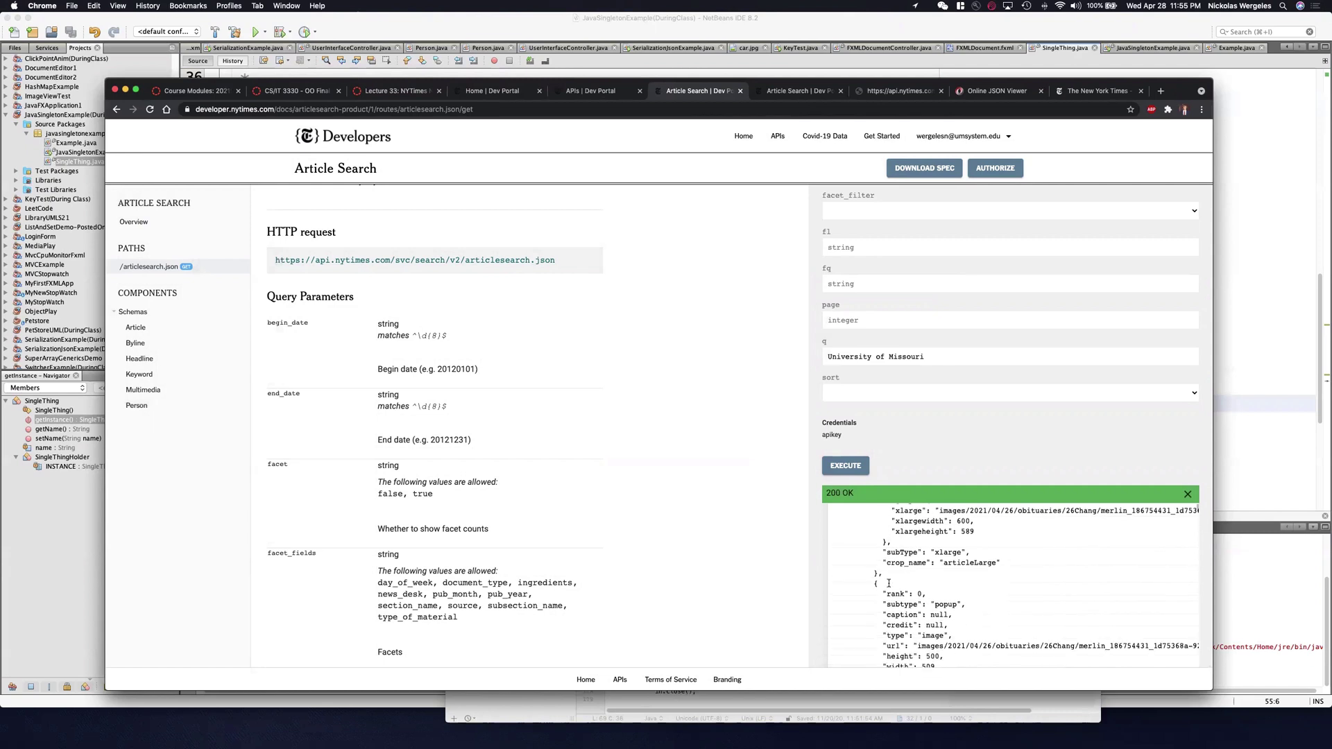
scroll(889, 583, down, 6)
scroll(888, 583, down, 2)
scroll(963, 428, down, 2)
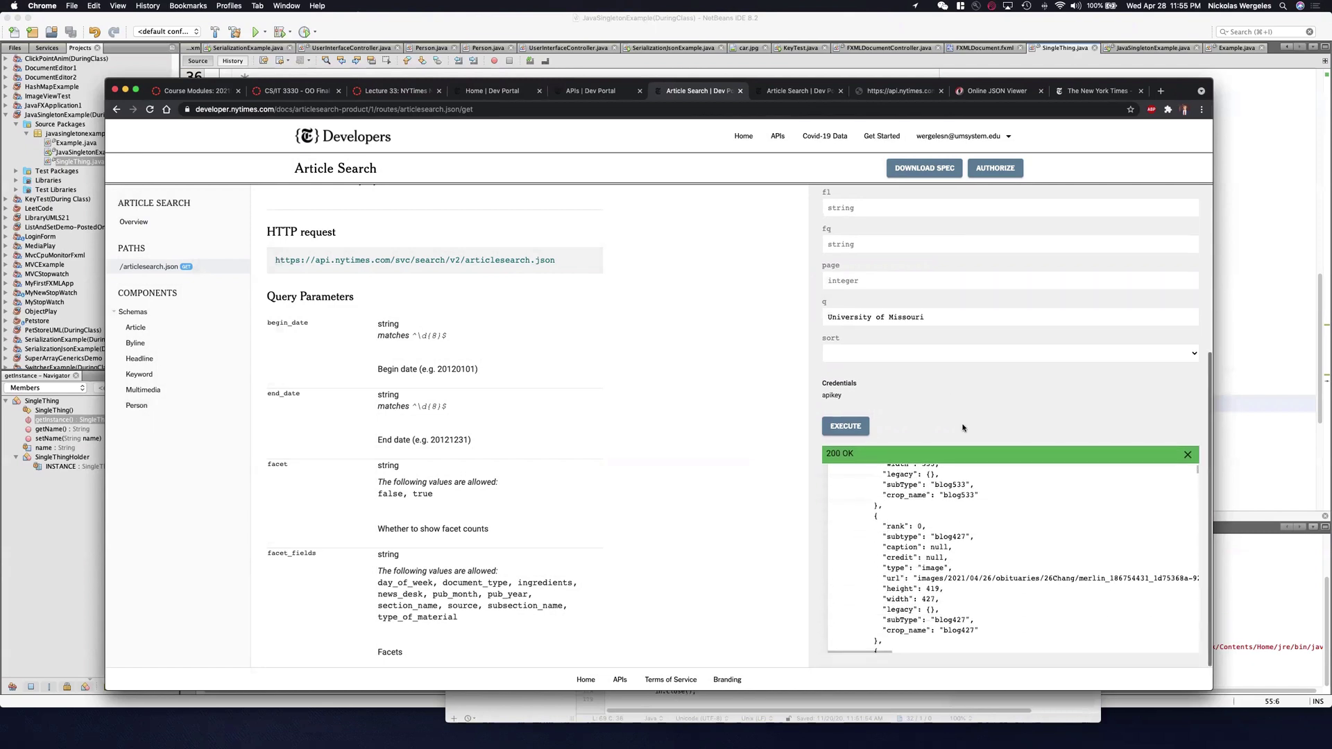
scroll(894, 535, down, 10)
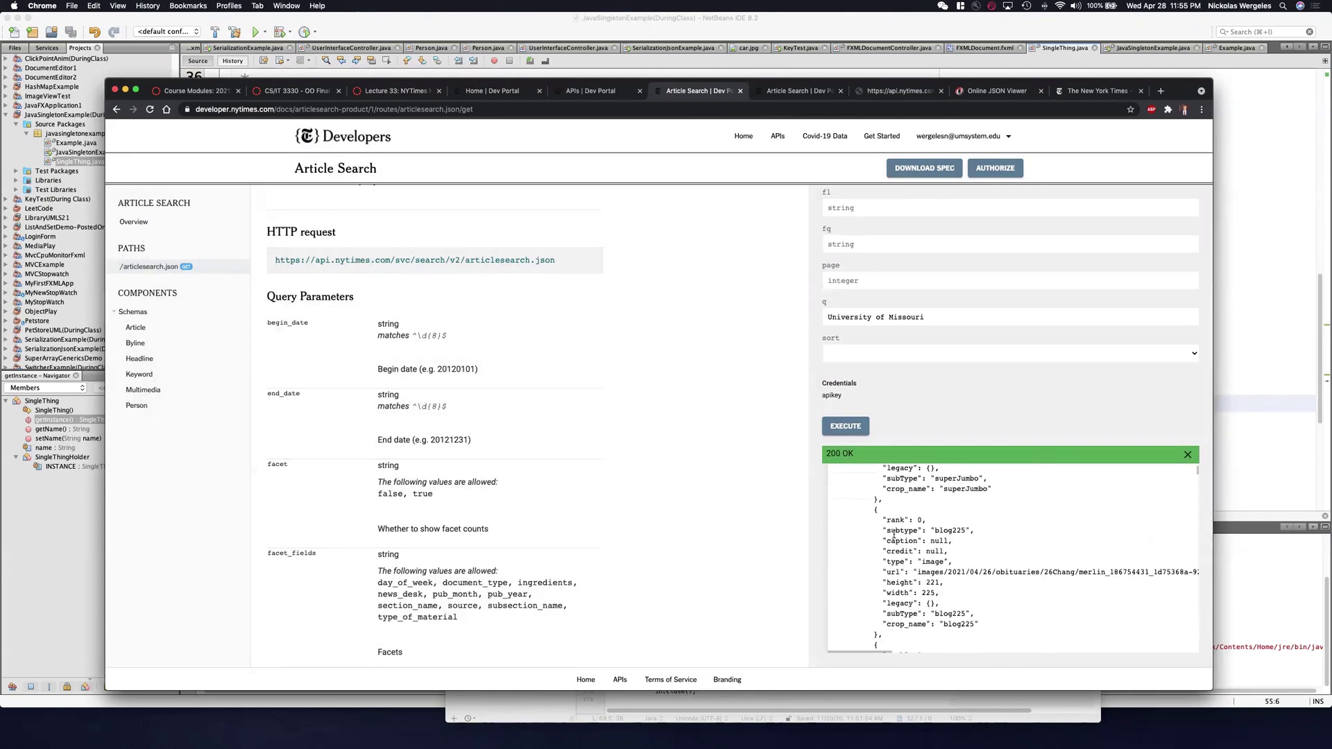
scroll(894, 535, down, 5)
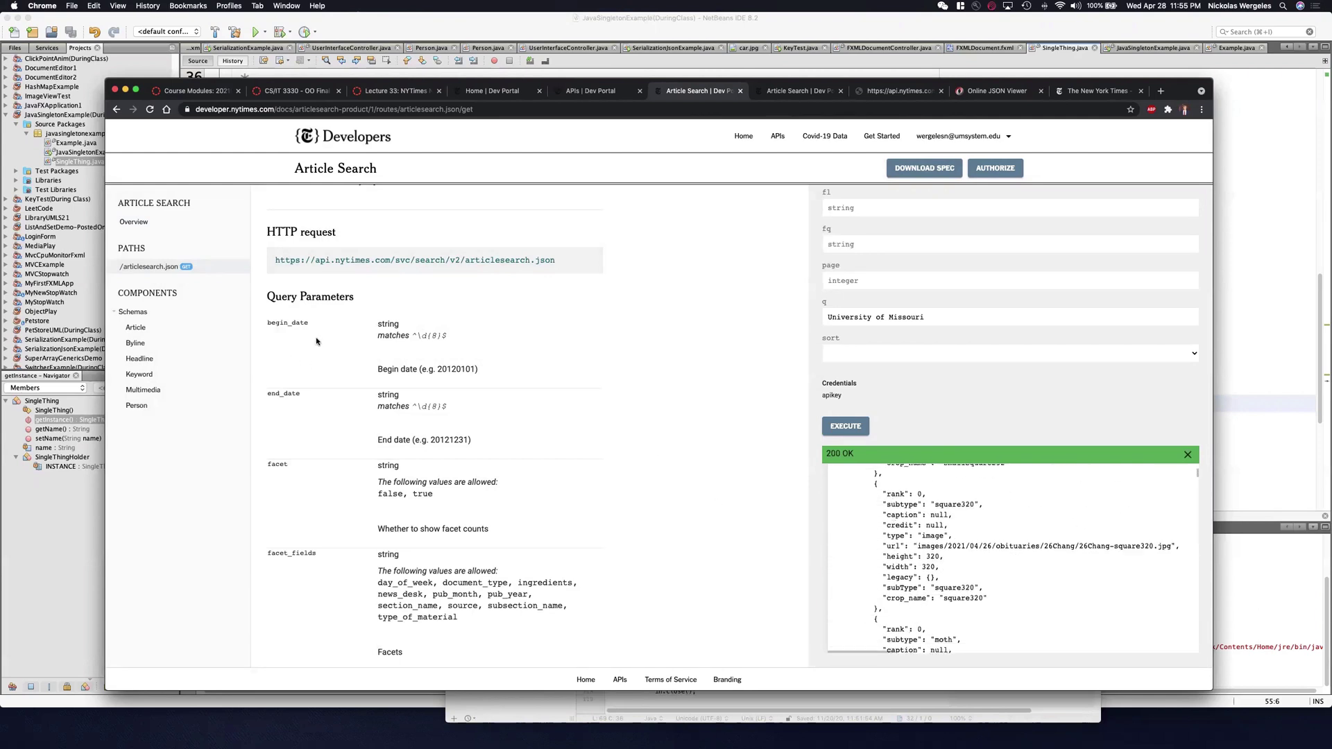
scroll(323, 402, down, 12)
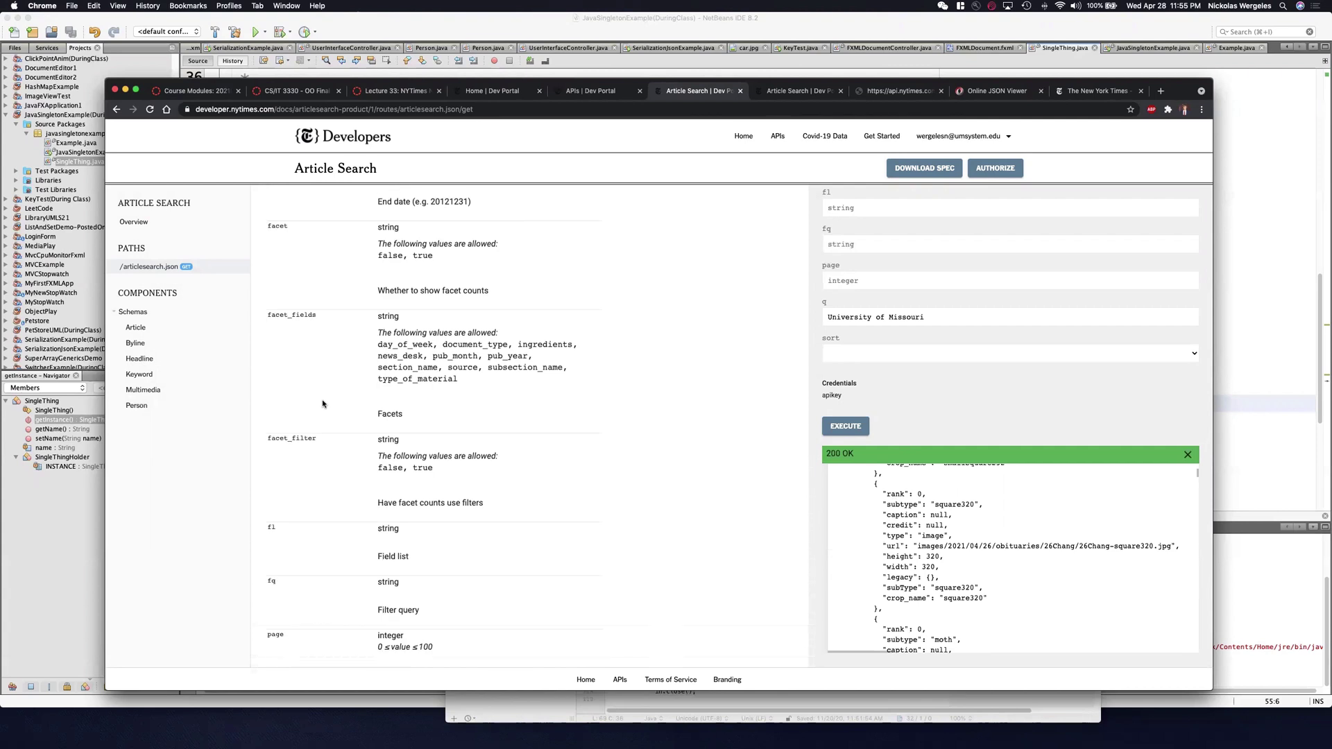
scroll(323, 402, down, 4)
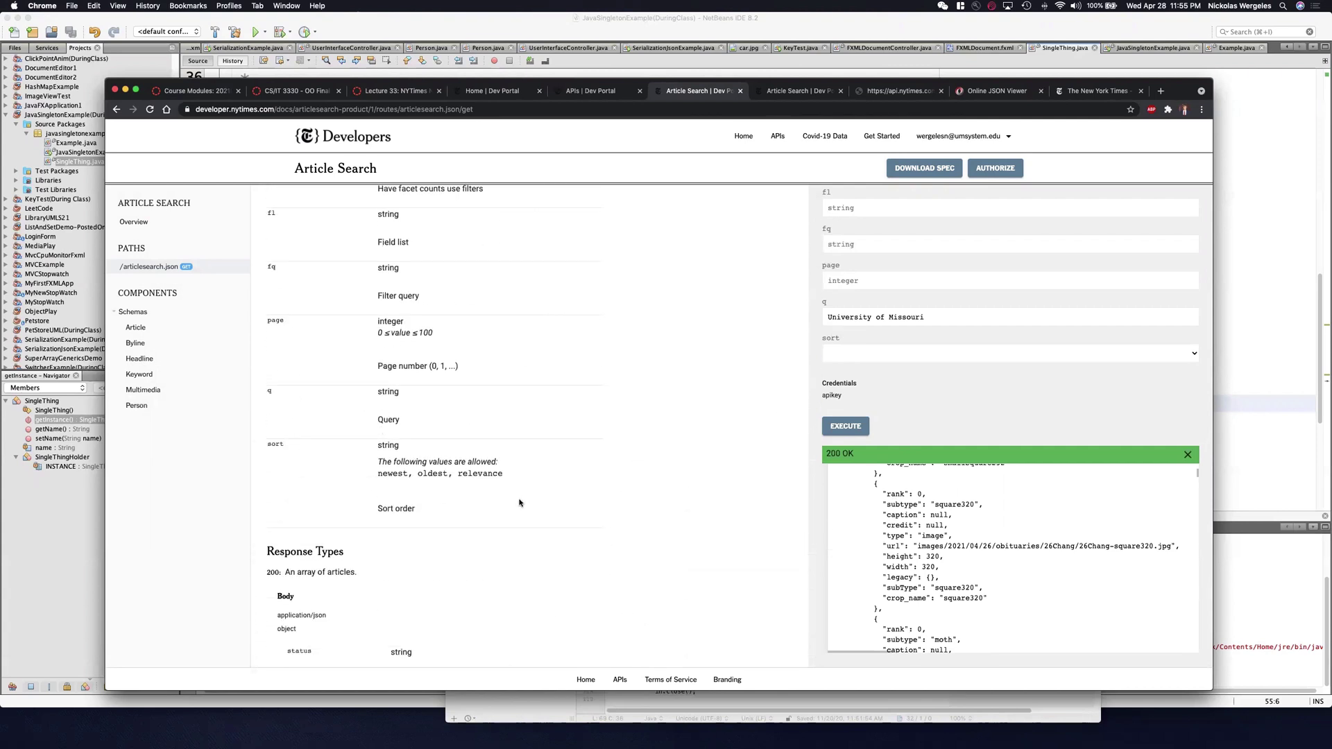
scroll(520, 504, down, 6)
scroll(347, 508, down, 6)
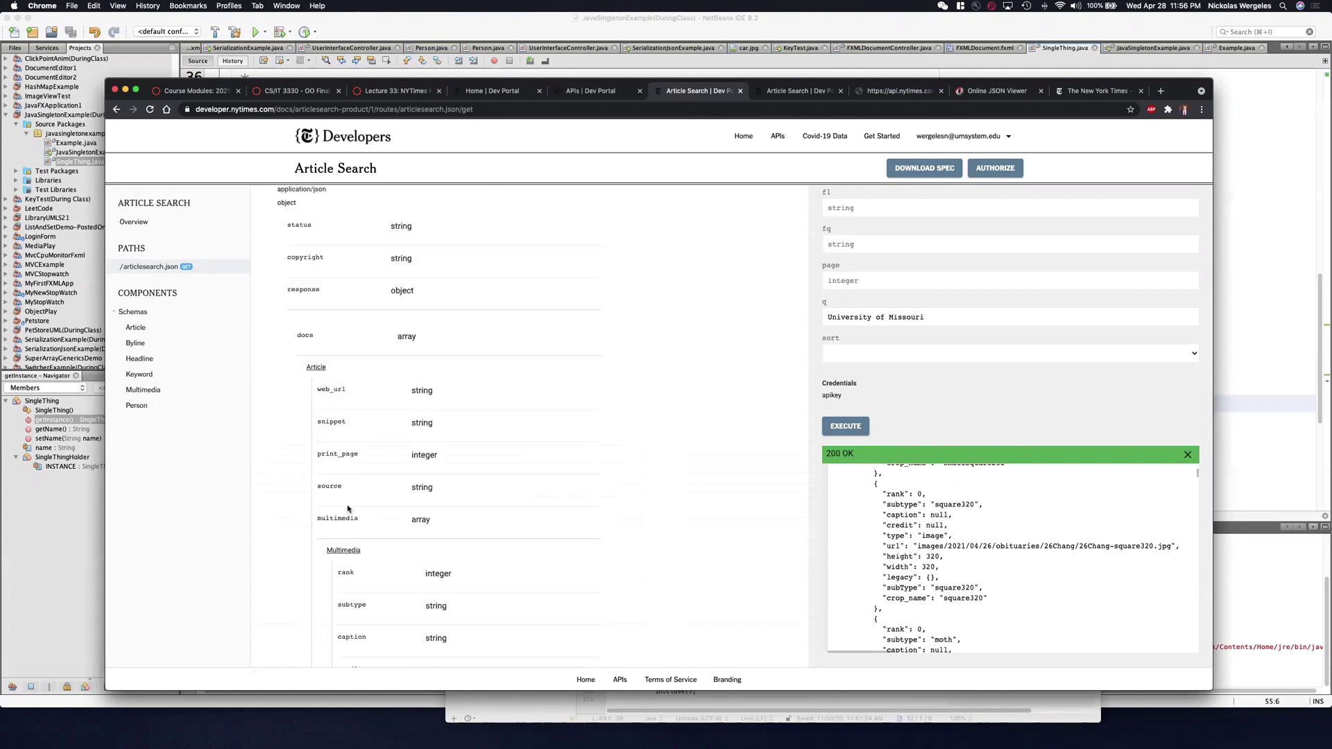
scroll(348, 509, up, 15)
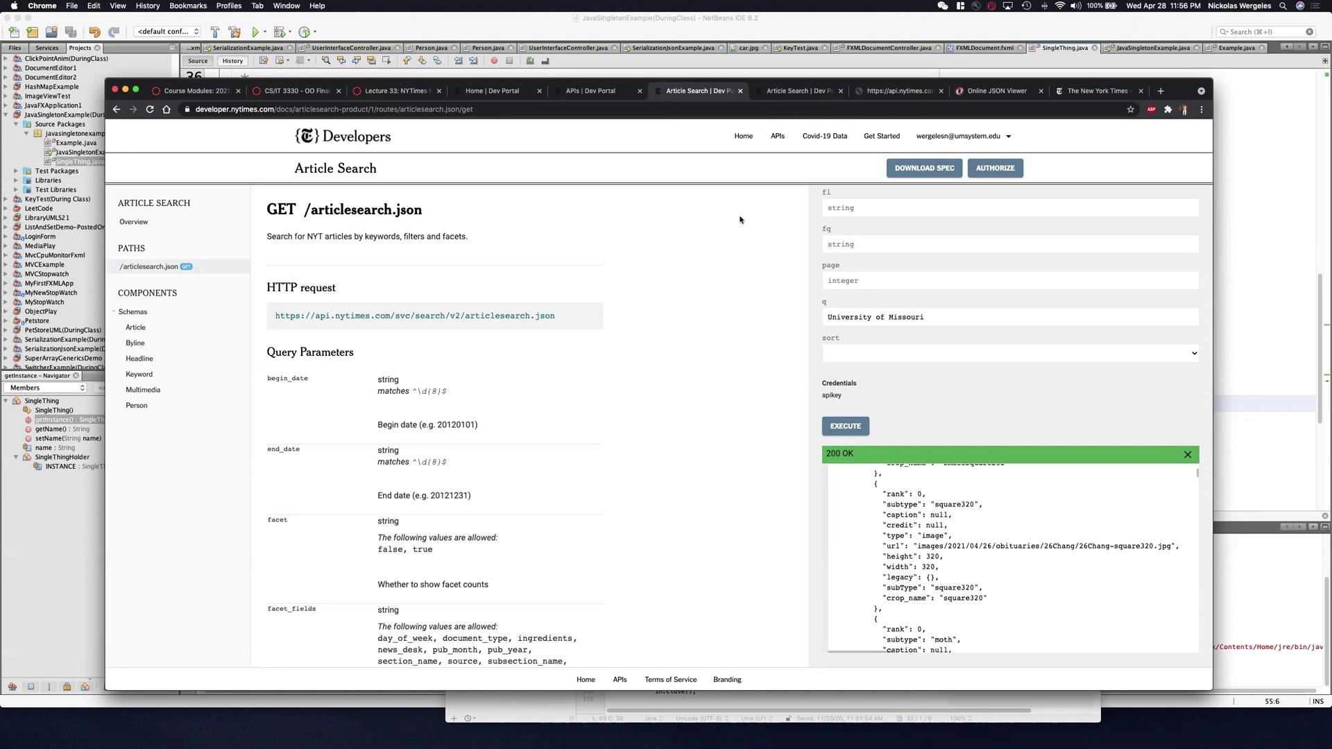
- In a new tab, search Google for 'rapid api' and open rapidapi.com
click(1160, 91)
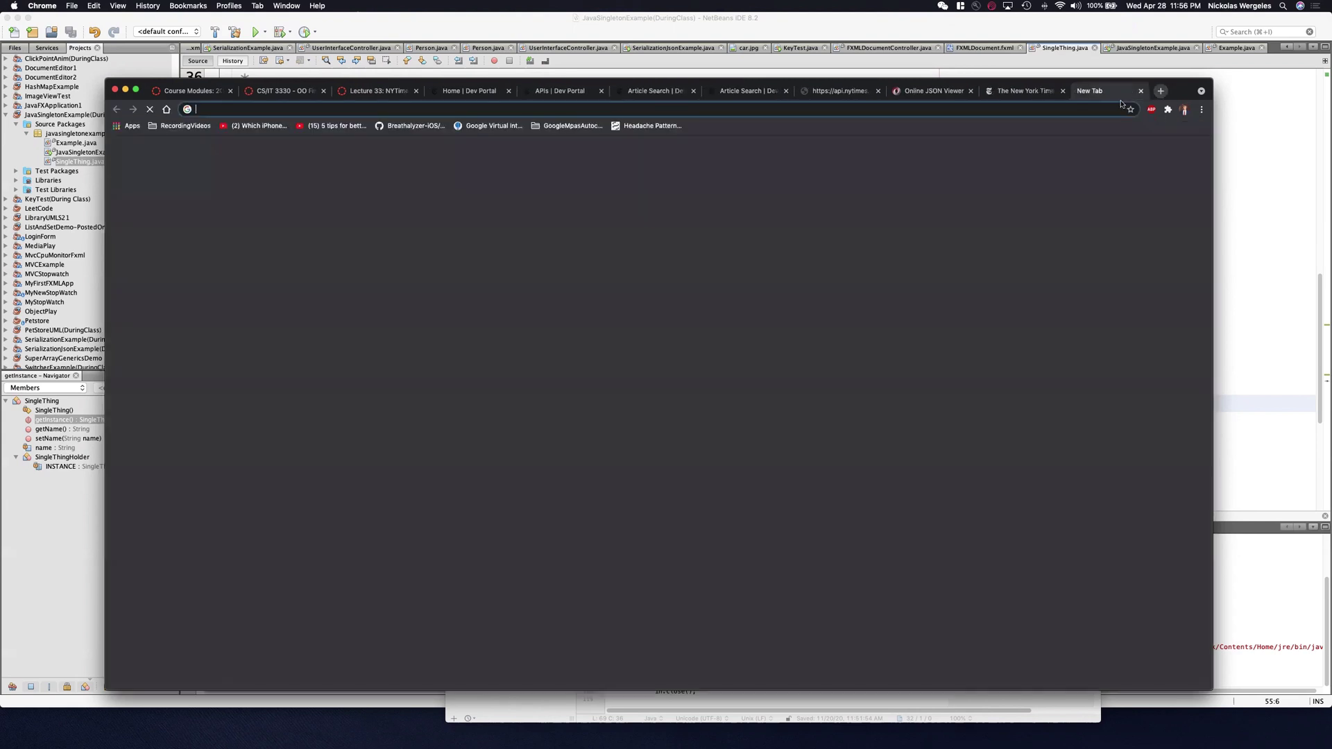
text(rapid)
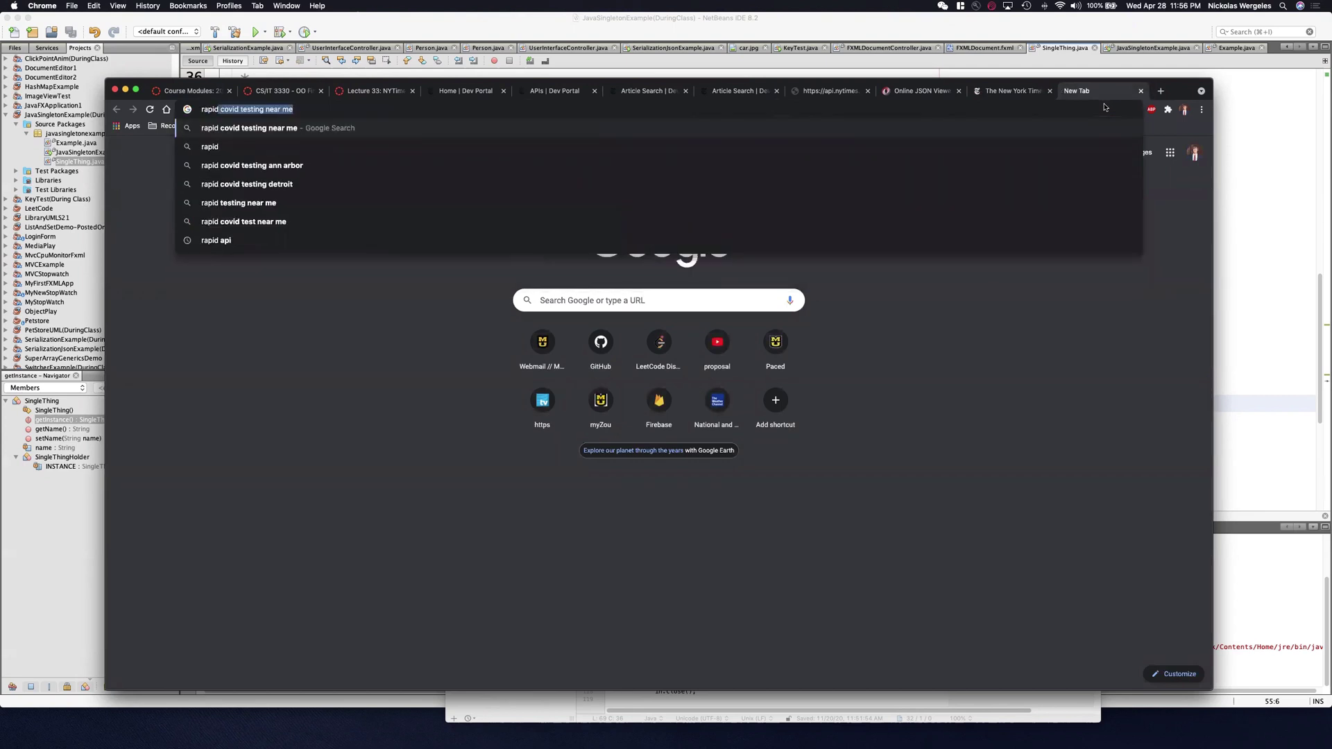
text( api)
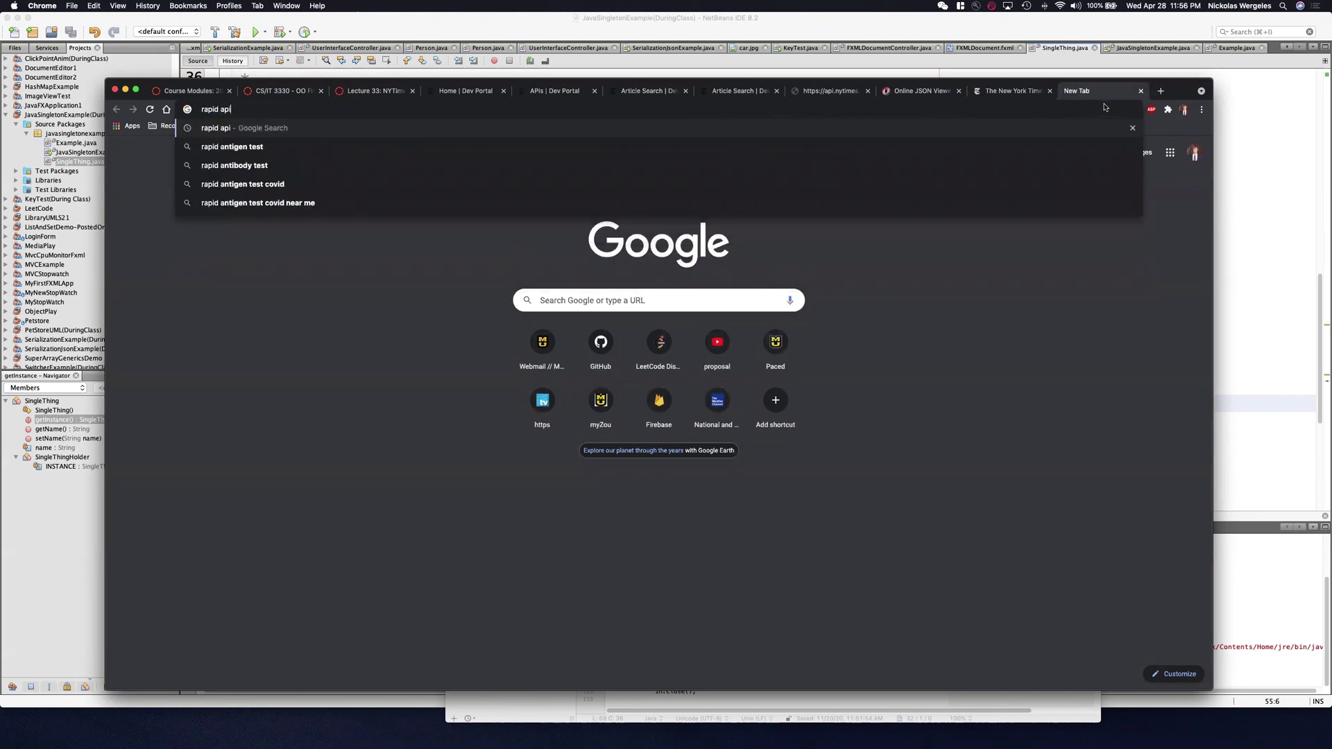
key(Return)
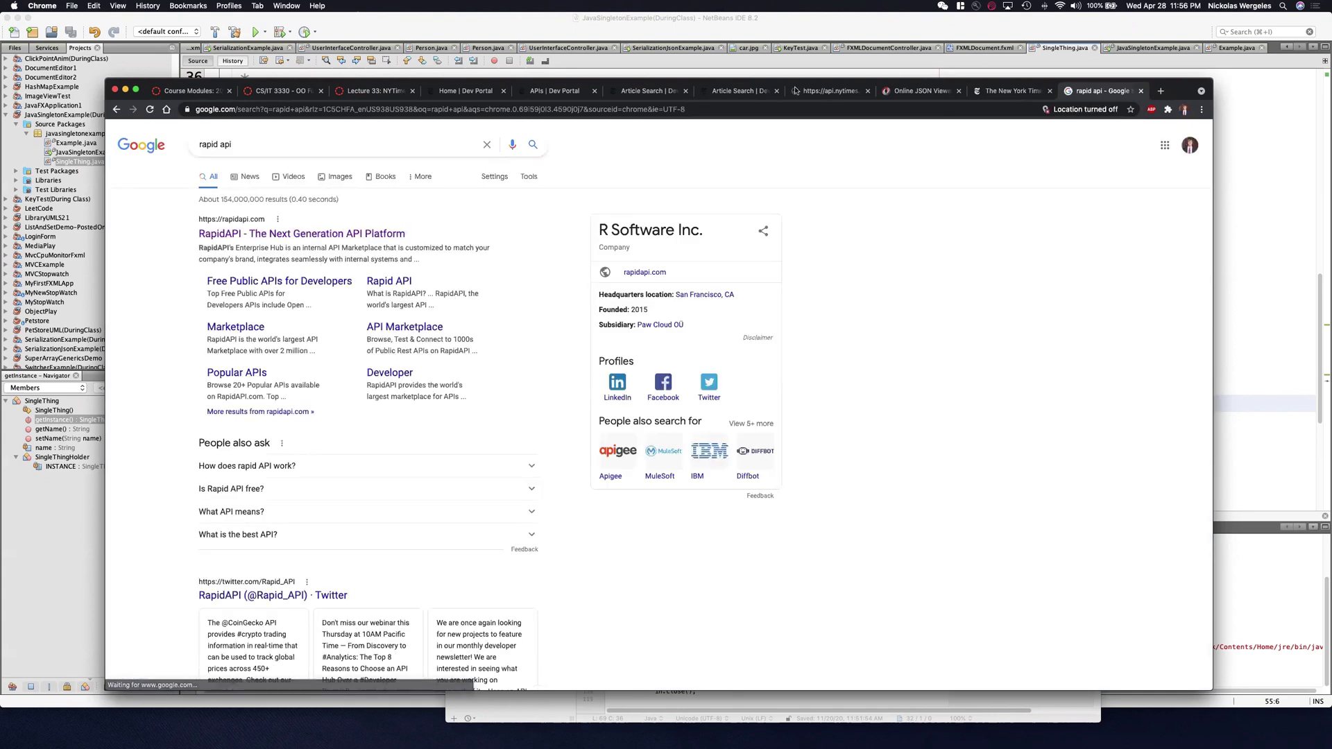
click(247, 235)
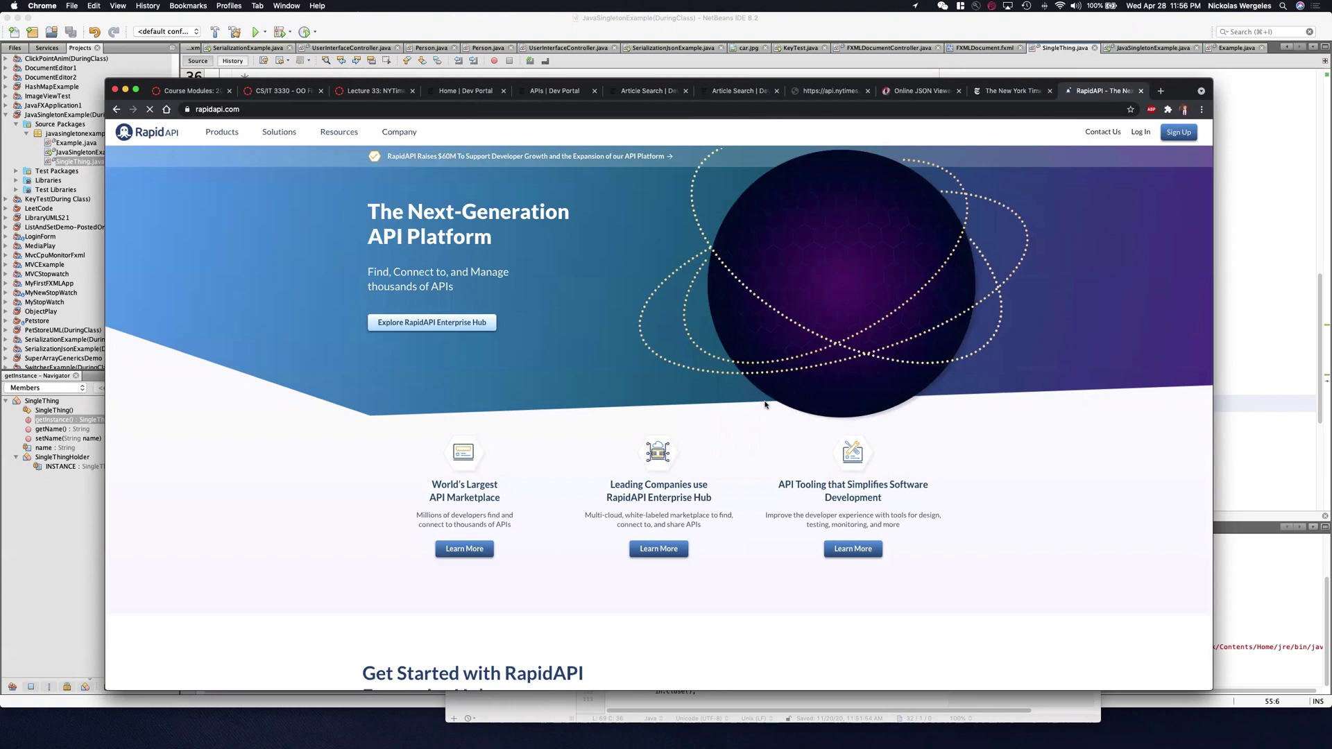
- Scroll through the RapidAPI homepage overview and start a new address-bar entry
scroll(827, 374, down, 10)
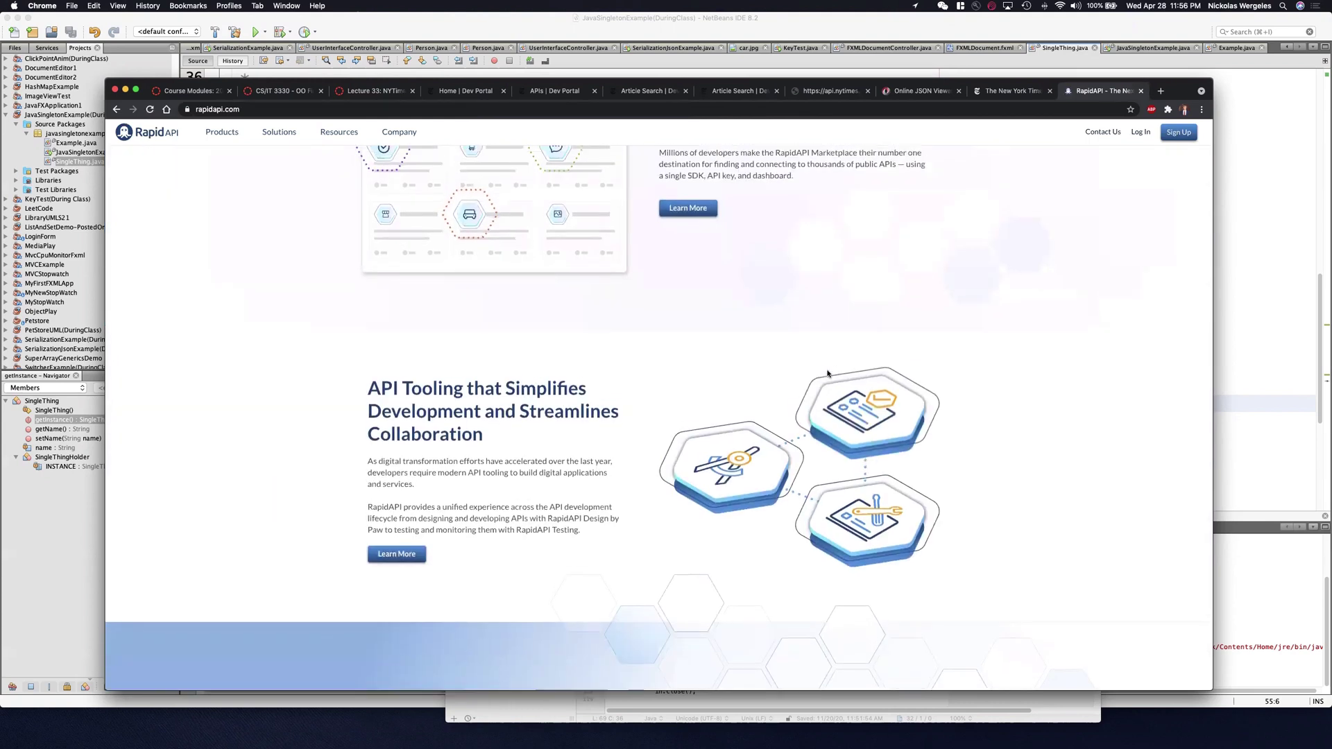
scroll(827, 374, up, 10)
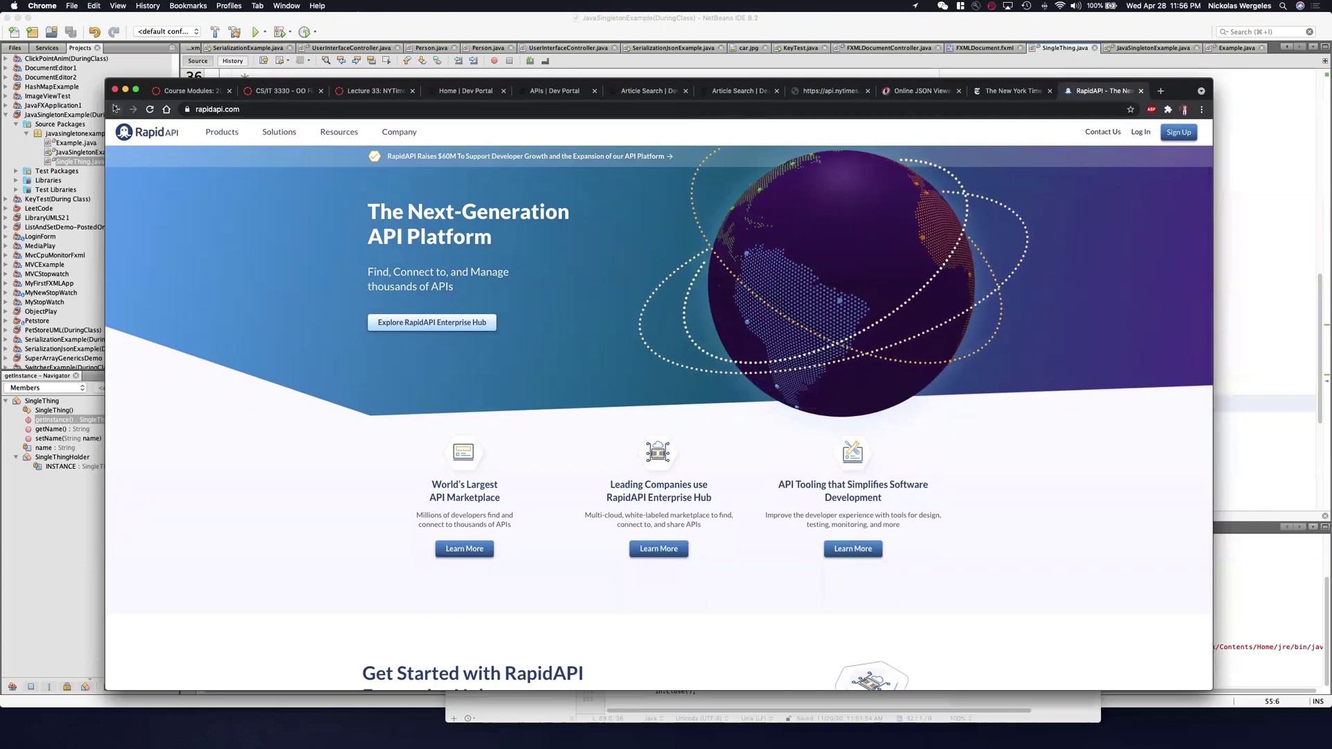
click(217, 108)
- Search Google for 'sports data apis' and scroll through the listed sports API sources
text(sp)
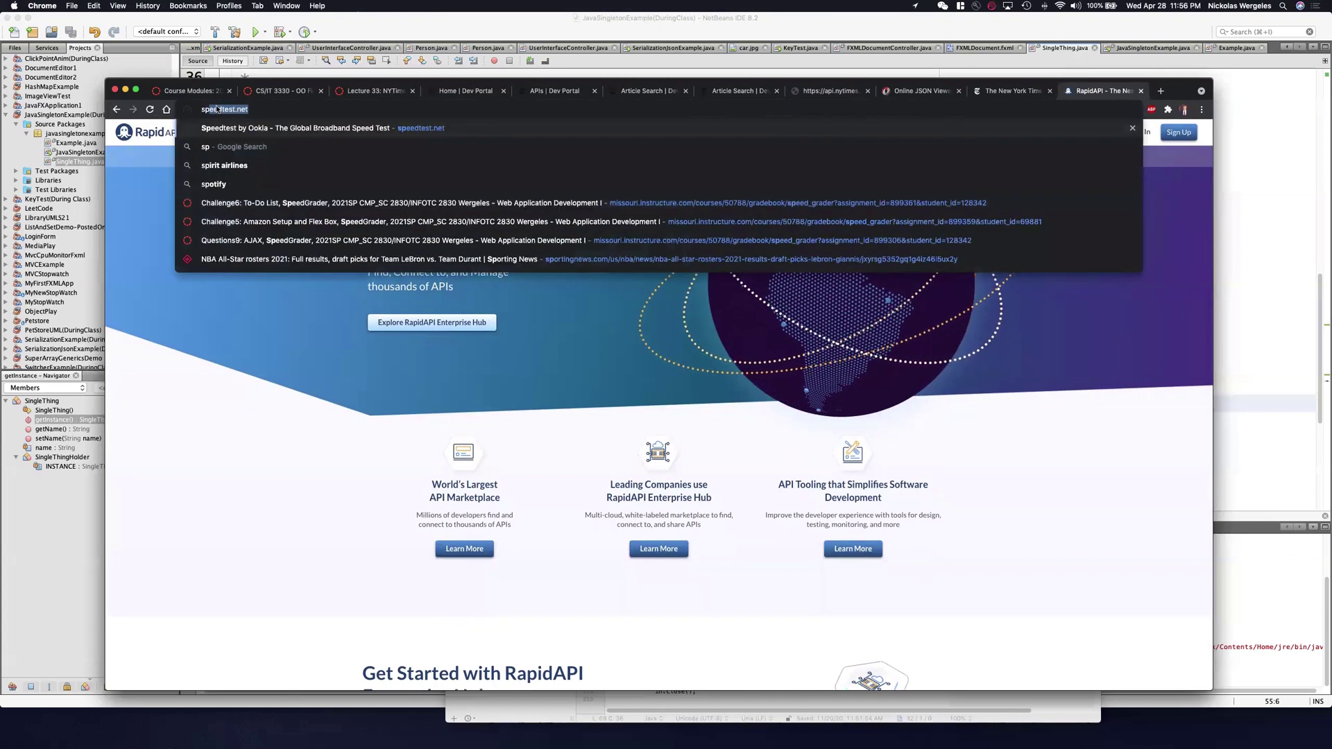
text(orts data )
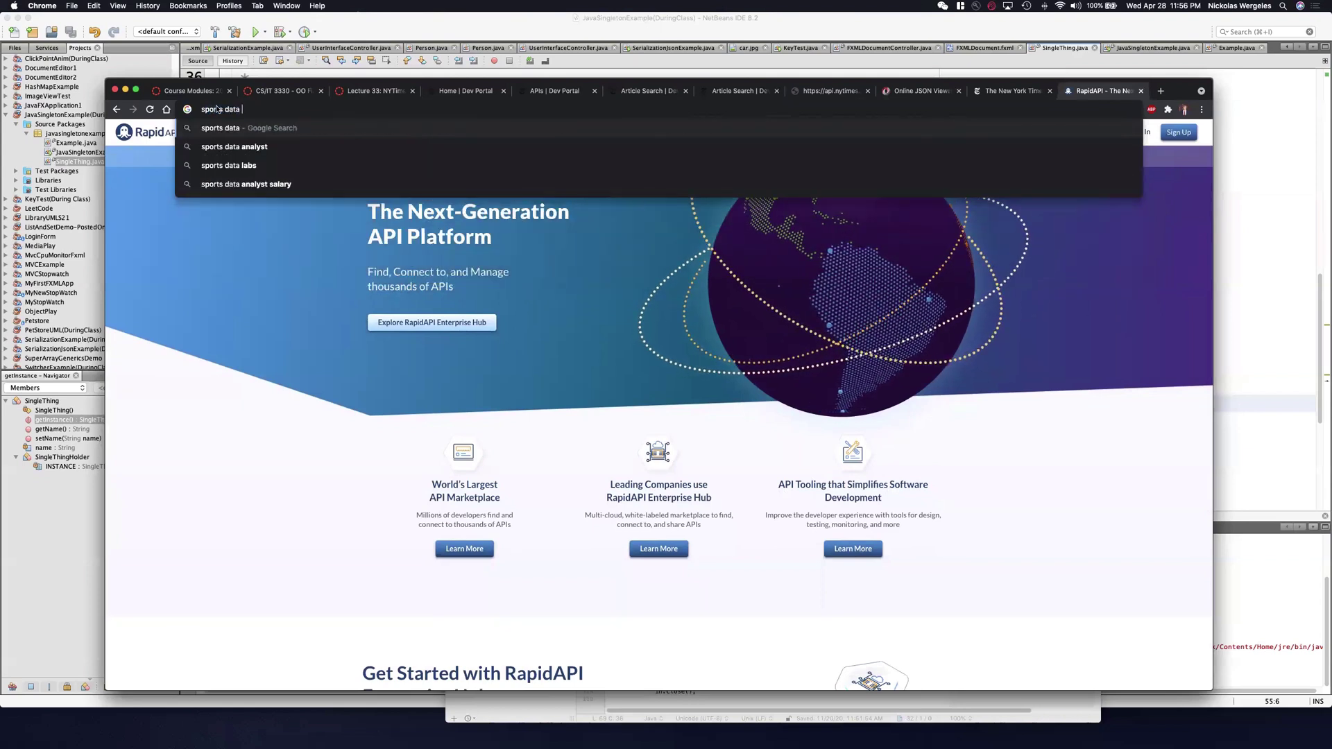
text(apis)
key(Return)
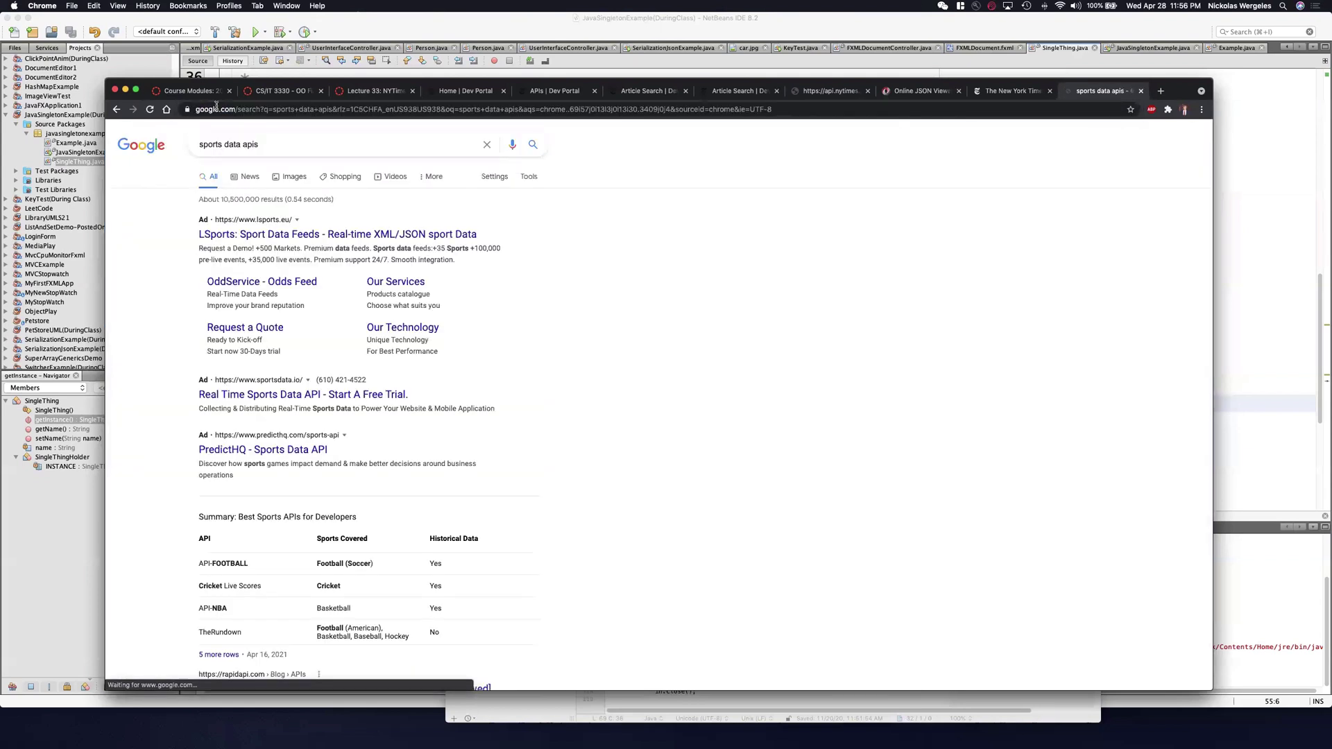
scroll(382, 317, down, 2)
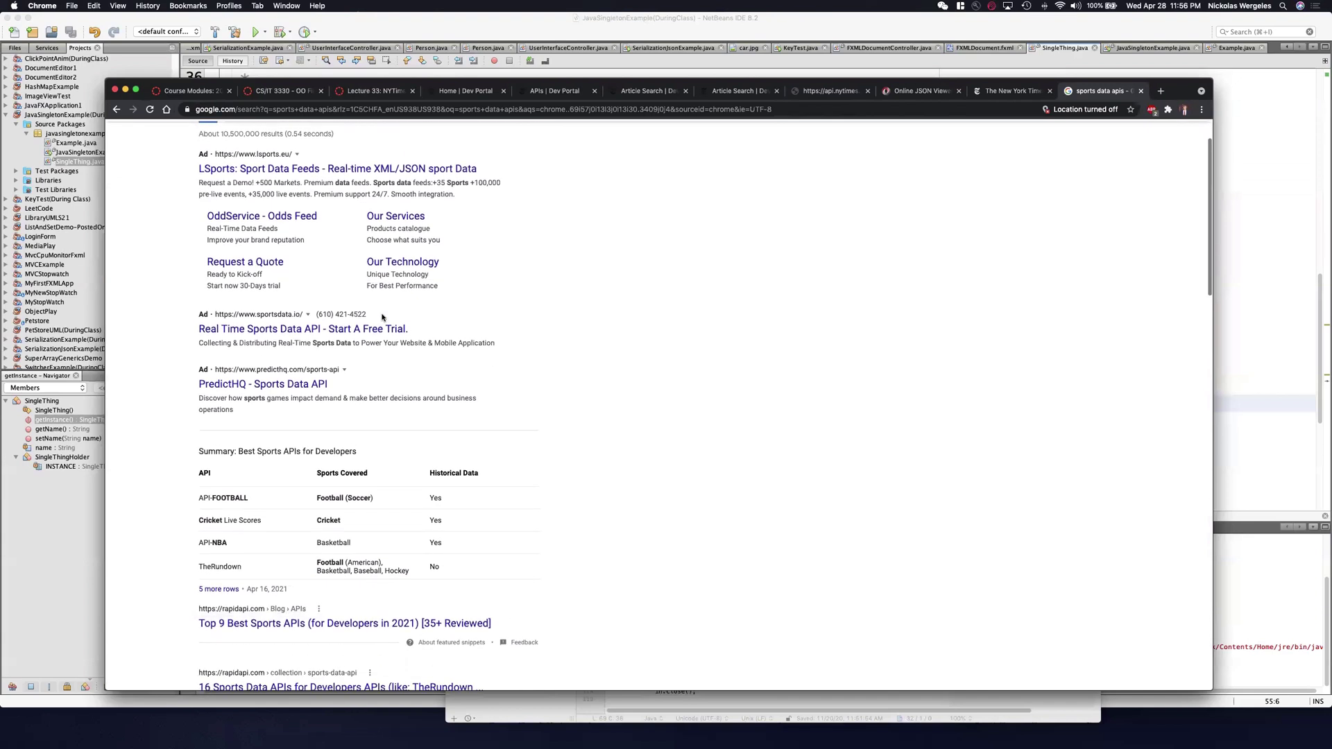
scroll(382, 317, down, 6)
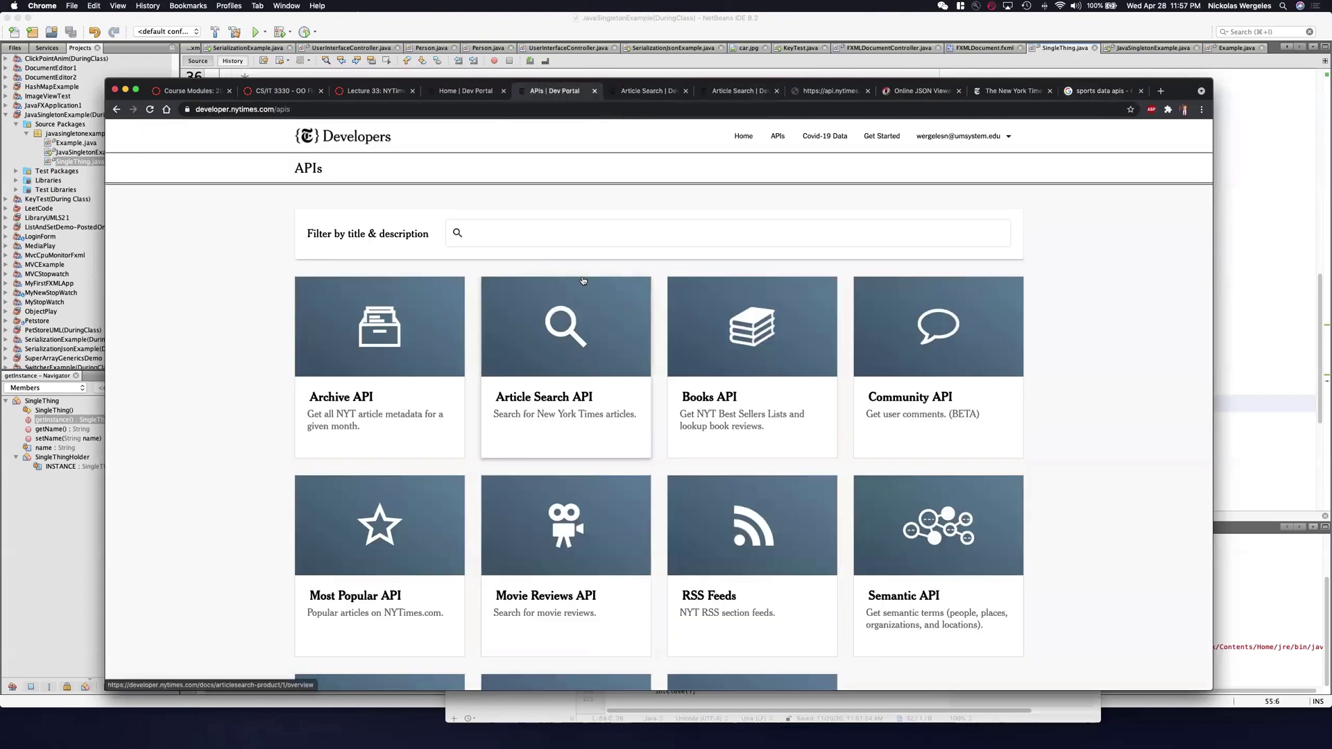
- Select the Article Search HTTP request URL, then go back to the Lecture 33 page
click(634, 93)
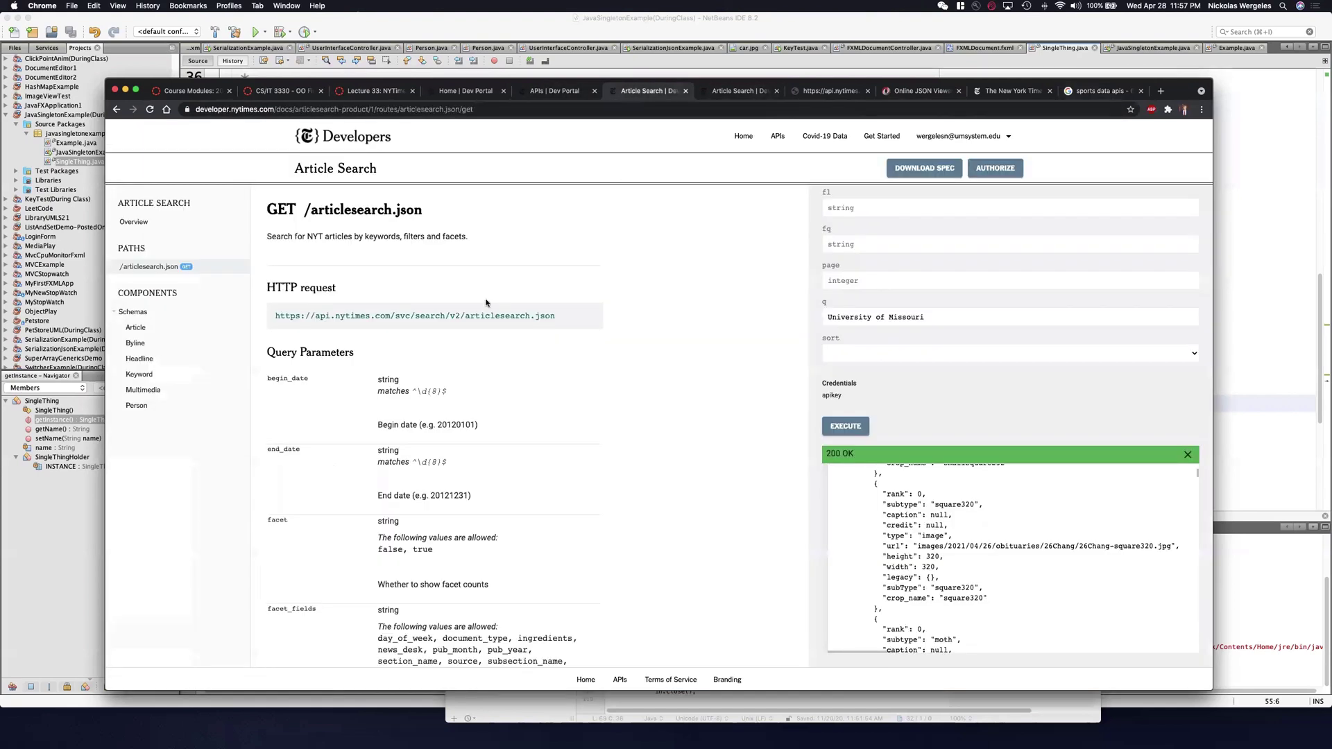
triple_click(466, 311)
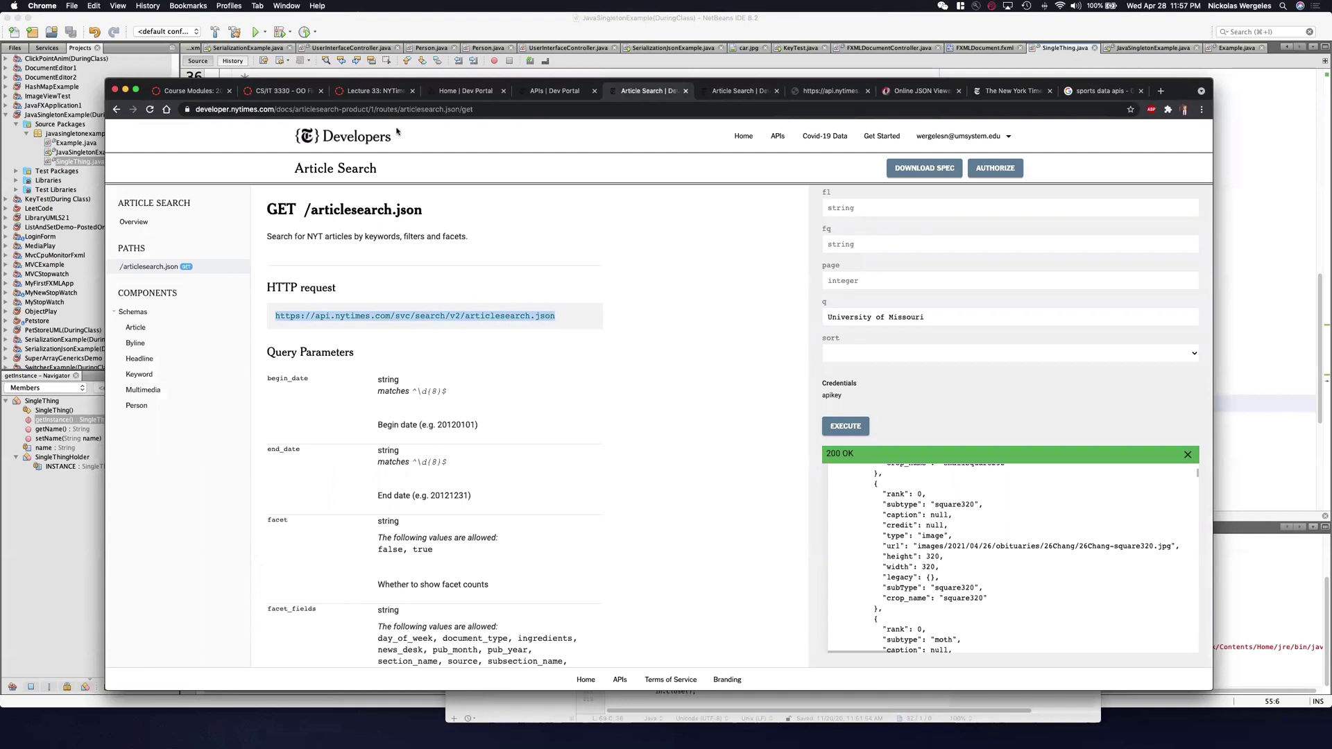
click(379, 94)
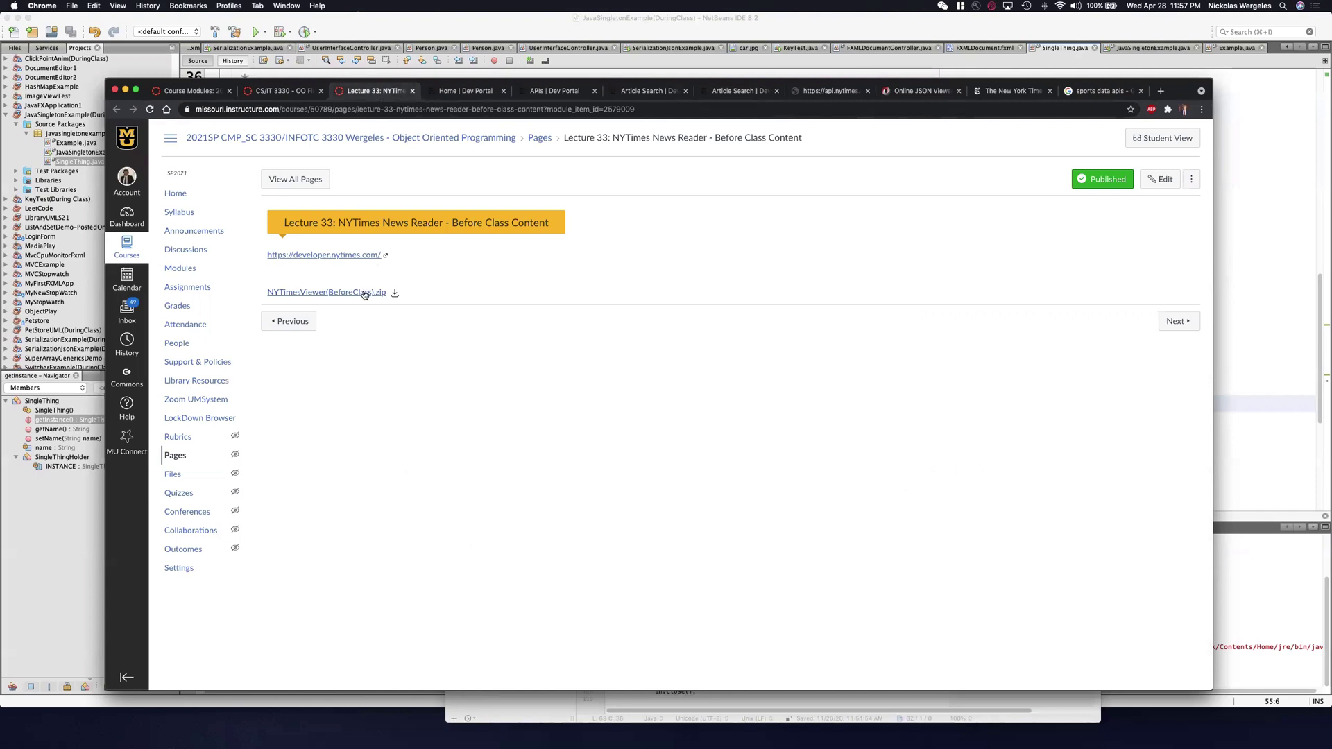